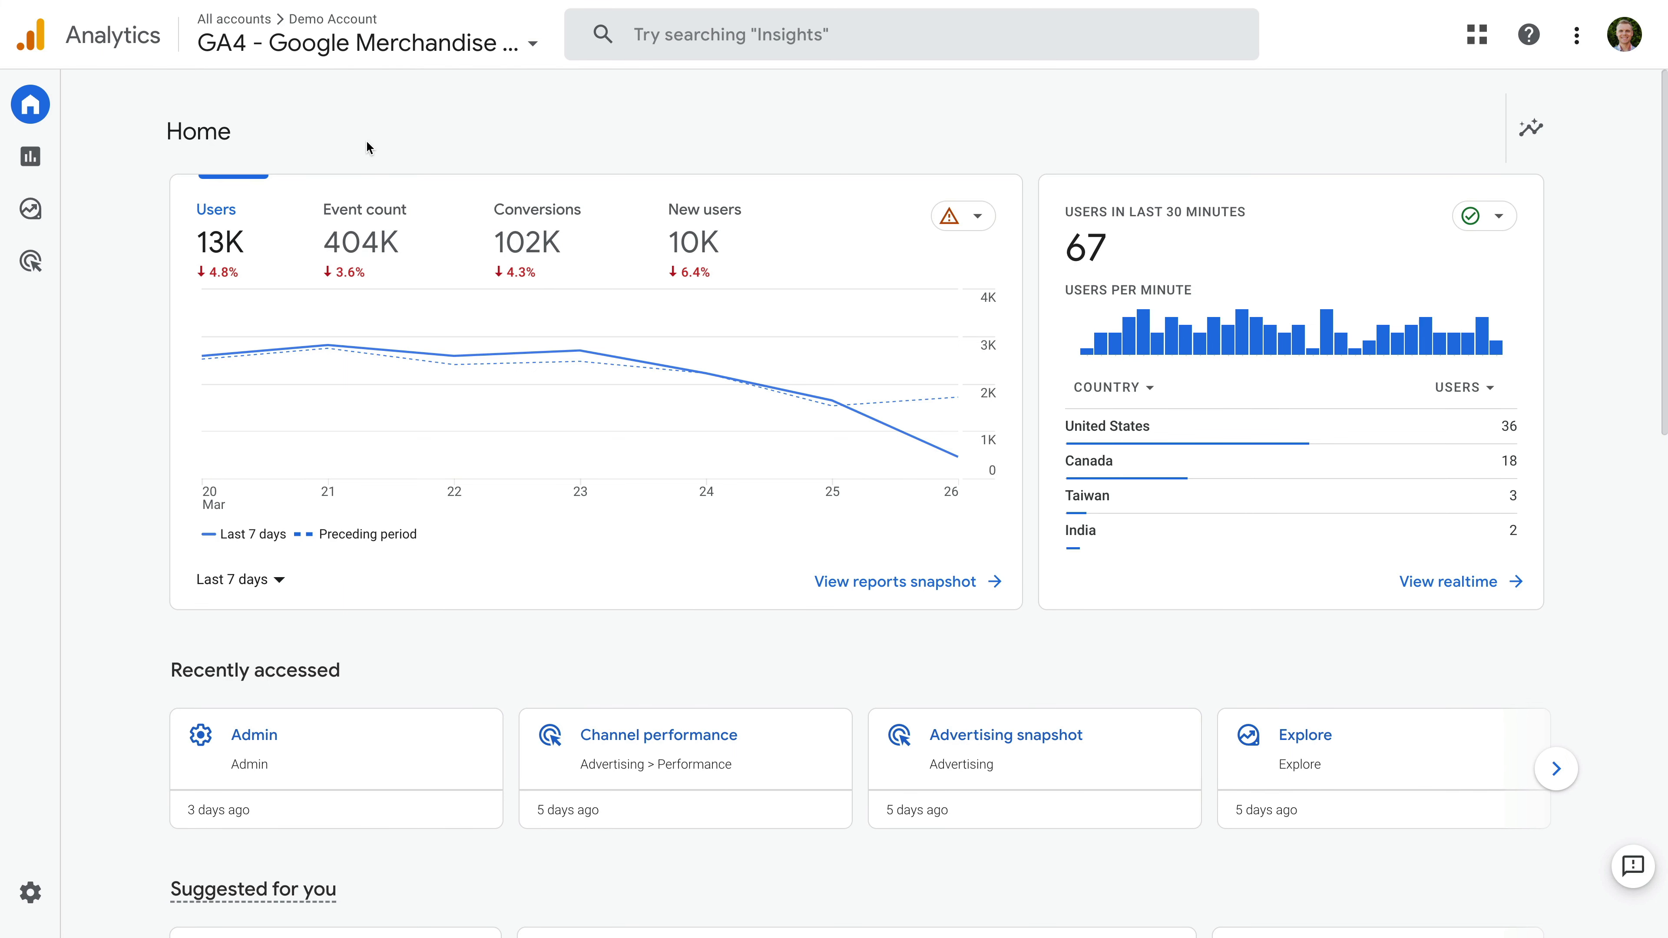
Scroll past the Home overview and open Reports snapshot, showing 53K users and $101K revenue
{"action": "scroll", "coordinate": [184, 301], "scroll_direction": "down", "scroll_amount": 5}
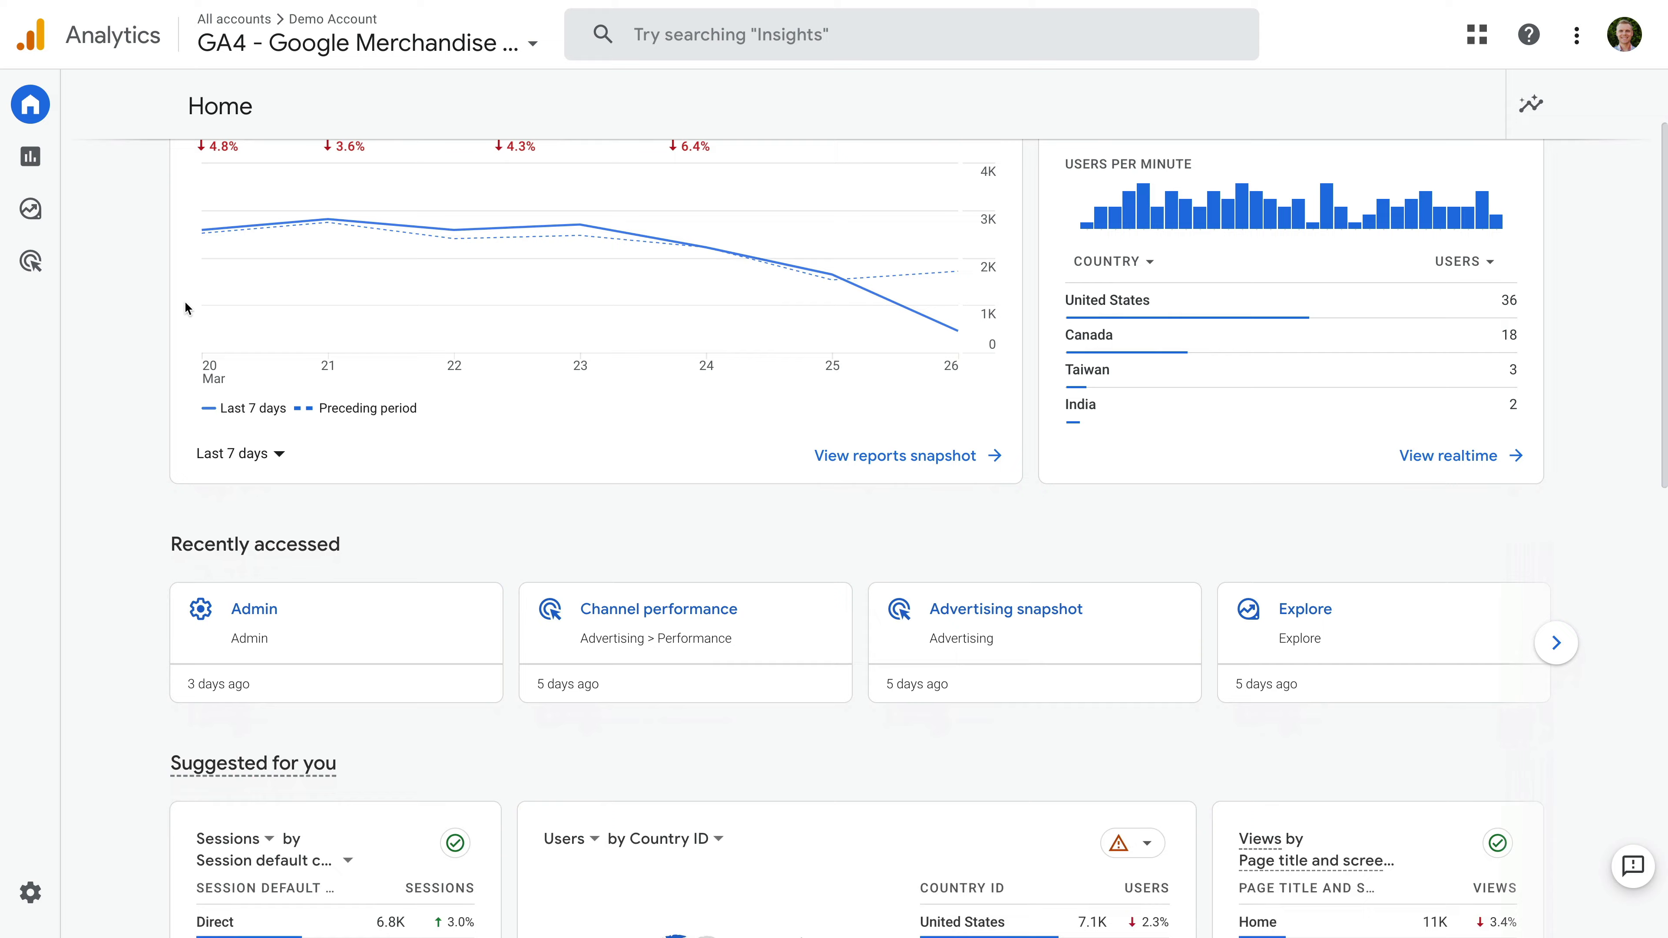
{"action": "scroll", "coordinate": [183, 300], "scroll_direction": "down", "scroll_amount": 5}
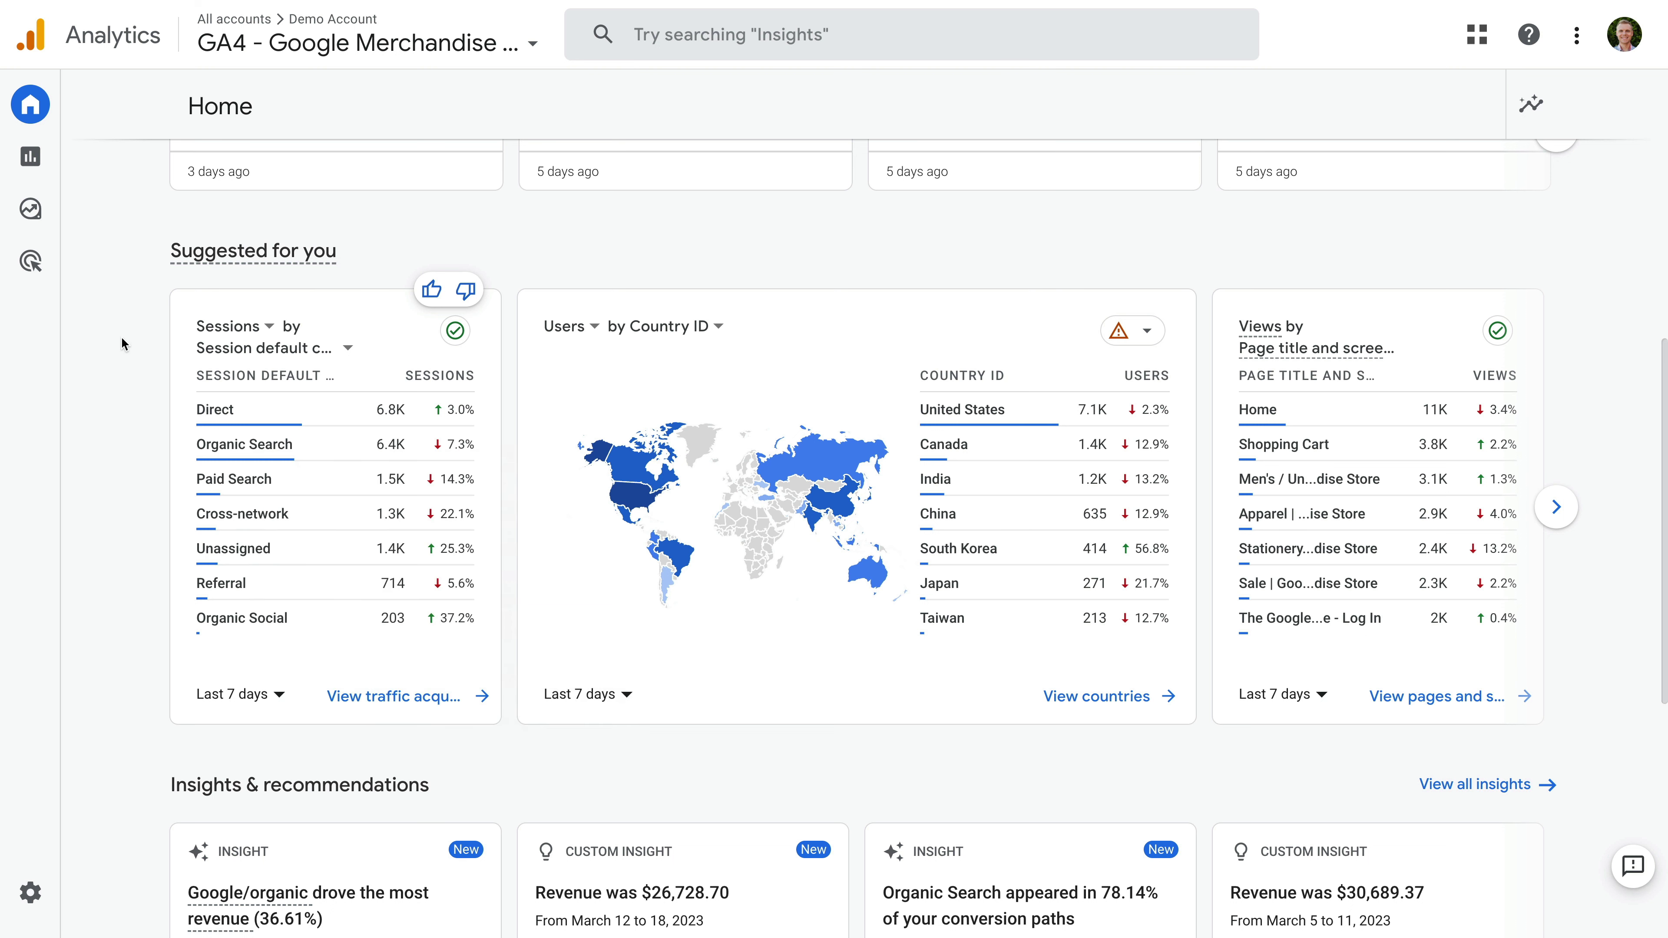
{"action": "left_click", "coordinate": [45, 172]}
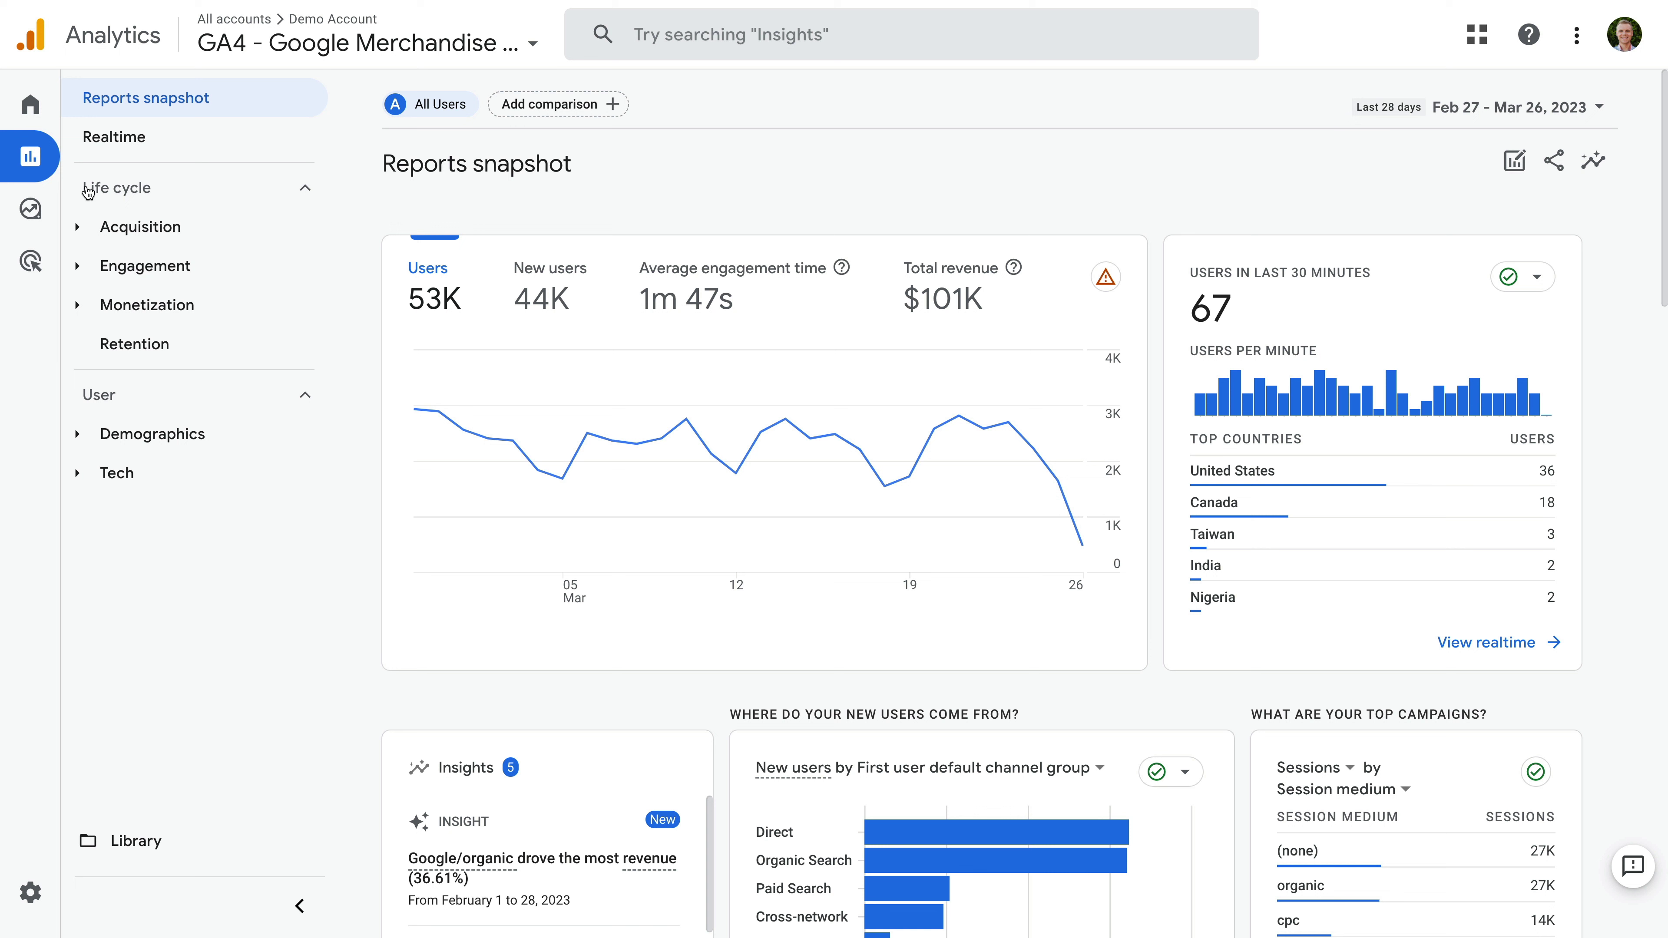
Open the Acquisition overview report from the Reports menu
{"action": "left_click", "coordinate": [210, 237]}
{"action": "left_click", "coordinate": [226, 270]}
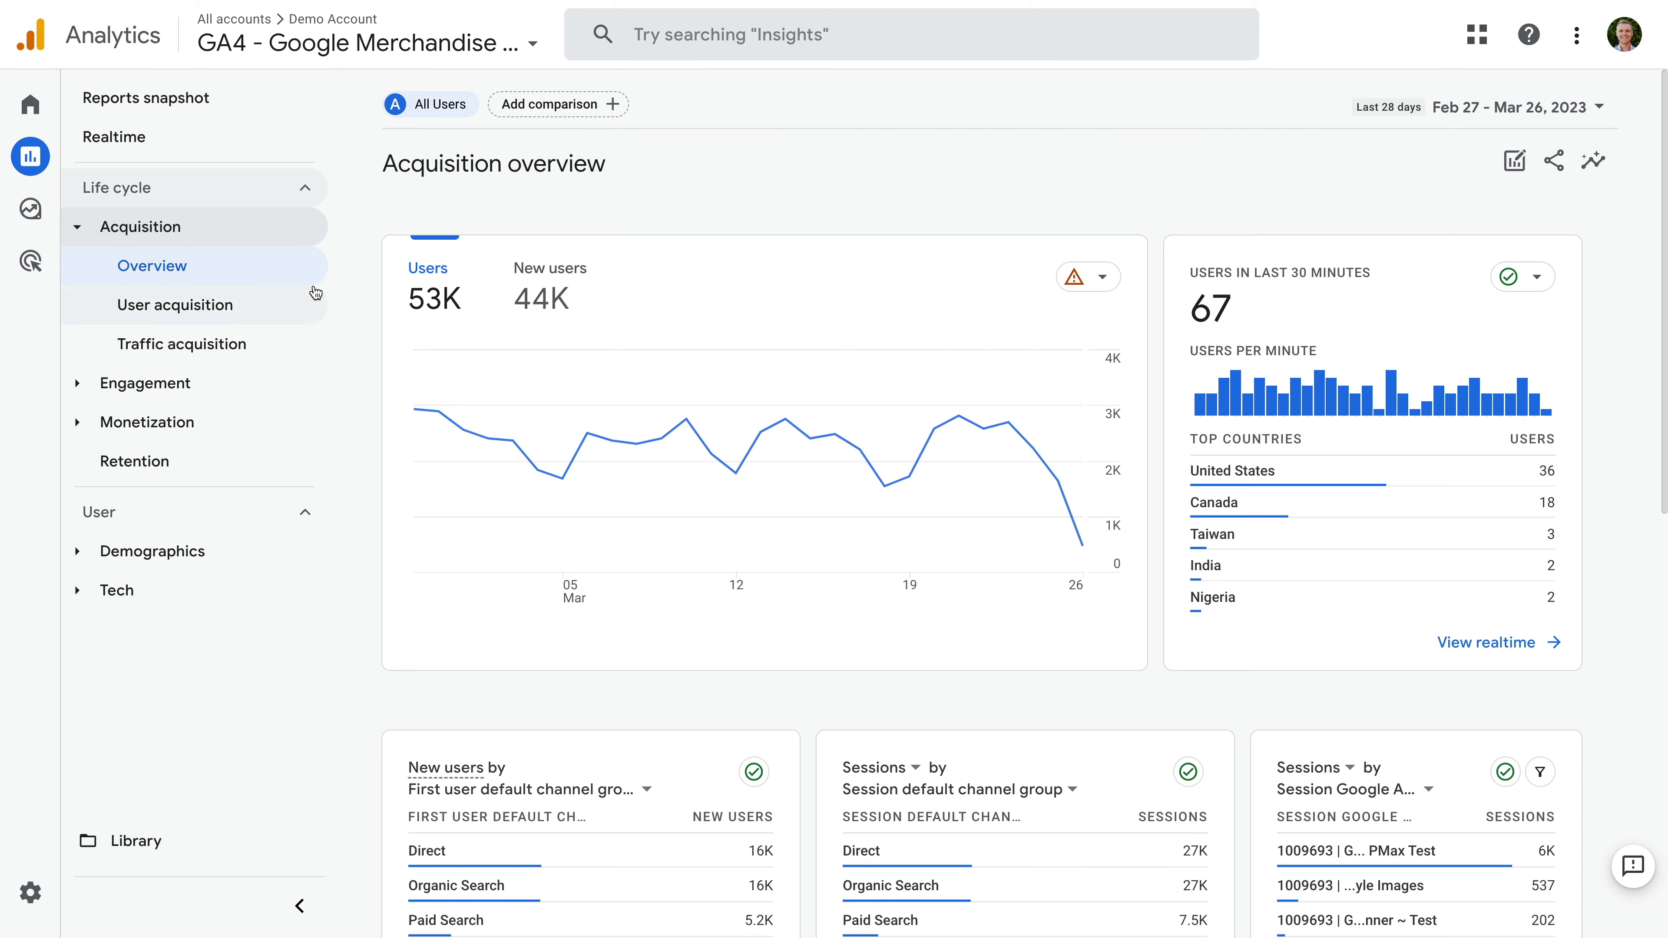
{"action": "scroll", "coordinate": [792, 418], "scroll_direction": "down", "scroll_amount": 2}
{"action": "scroll", "coordinate": [789, 416], "scroll_direction": "down", "scroll_amount": 4}
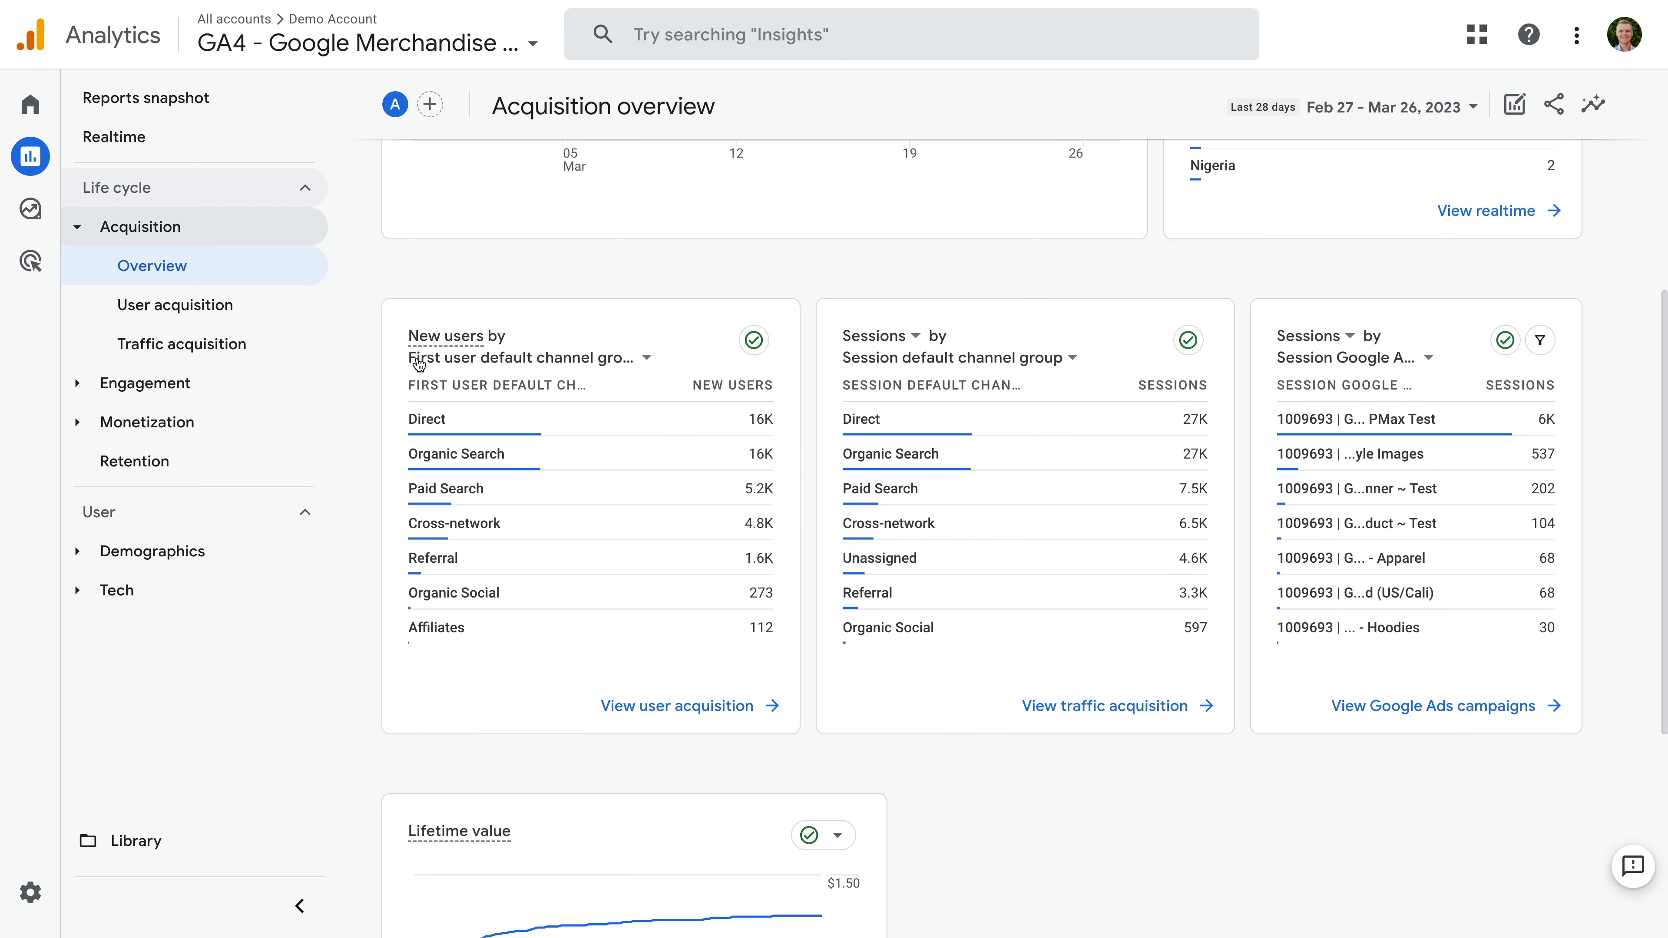
Review the channel group tables and open the Default channel group help article
{"action": "mouse_move", "coordinate": [558, 373]}
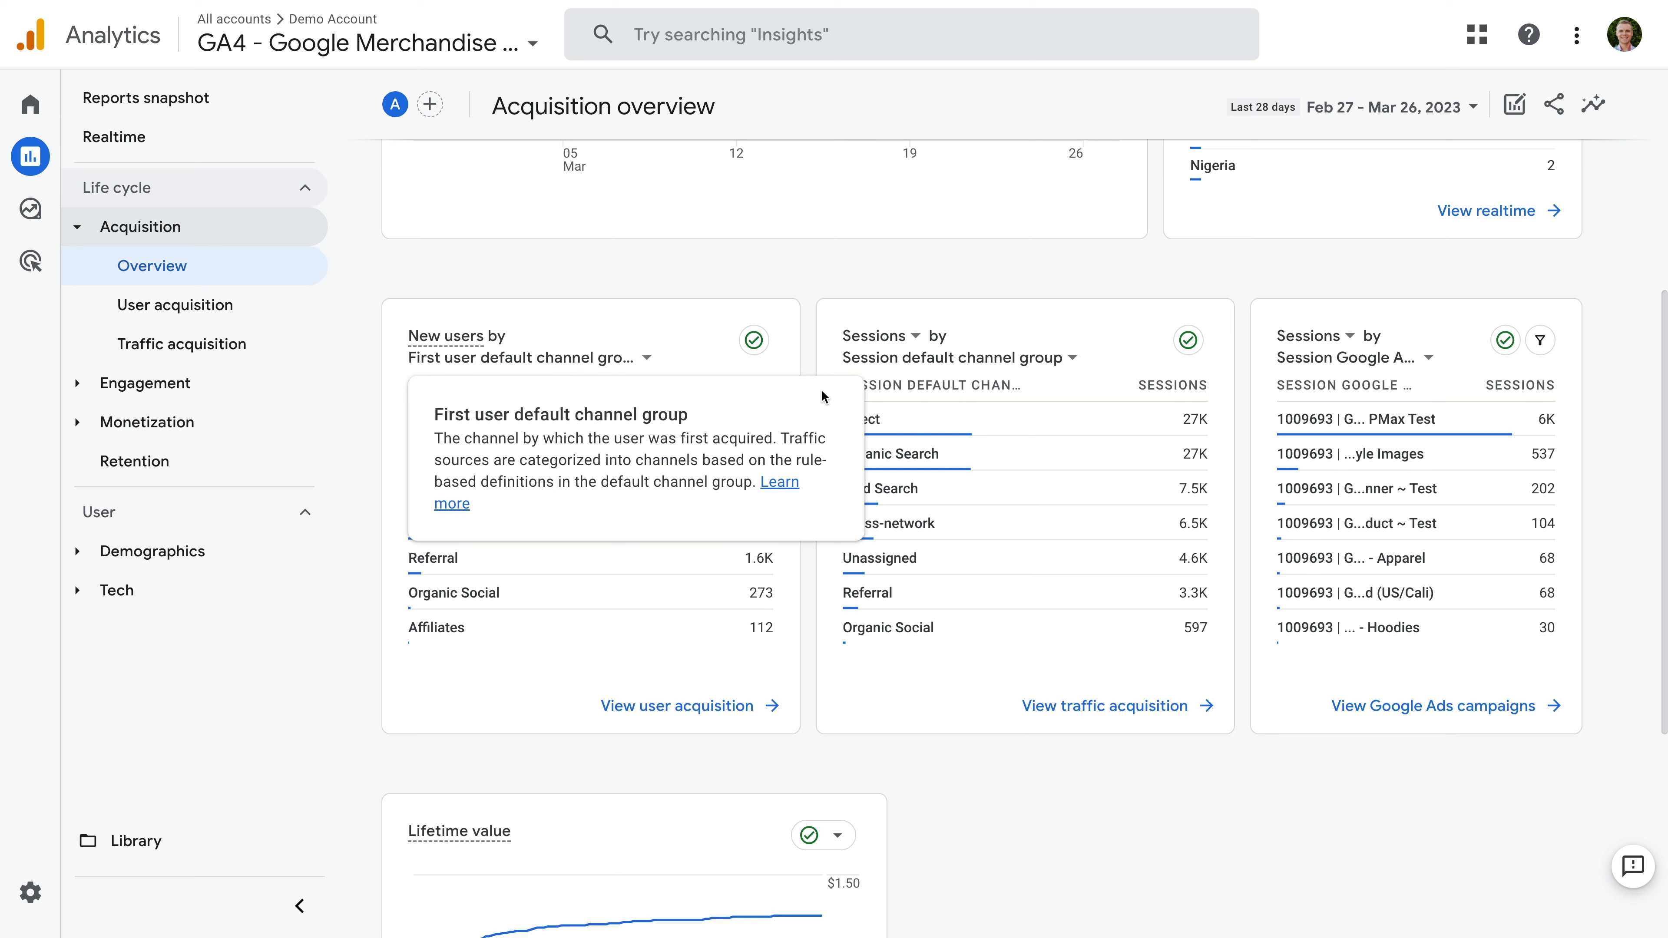
{"action": "mouse_move", "coordinate": [937, 373]}
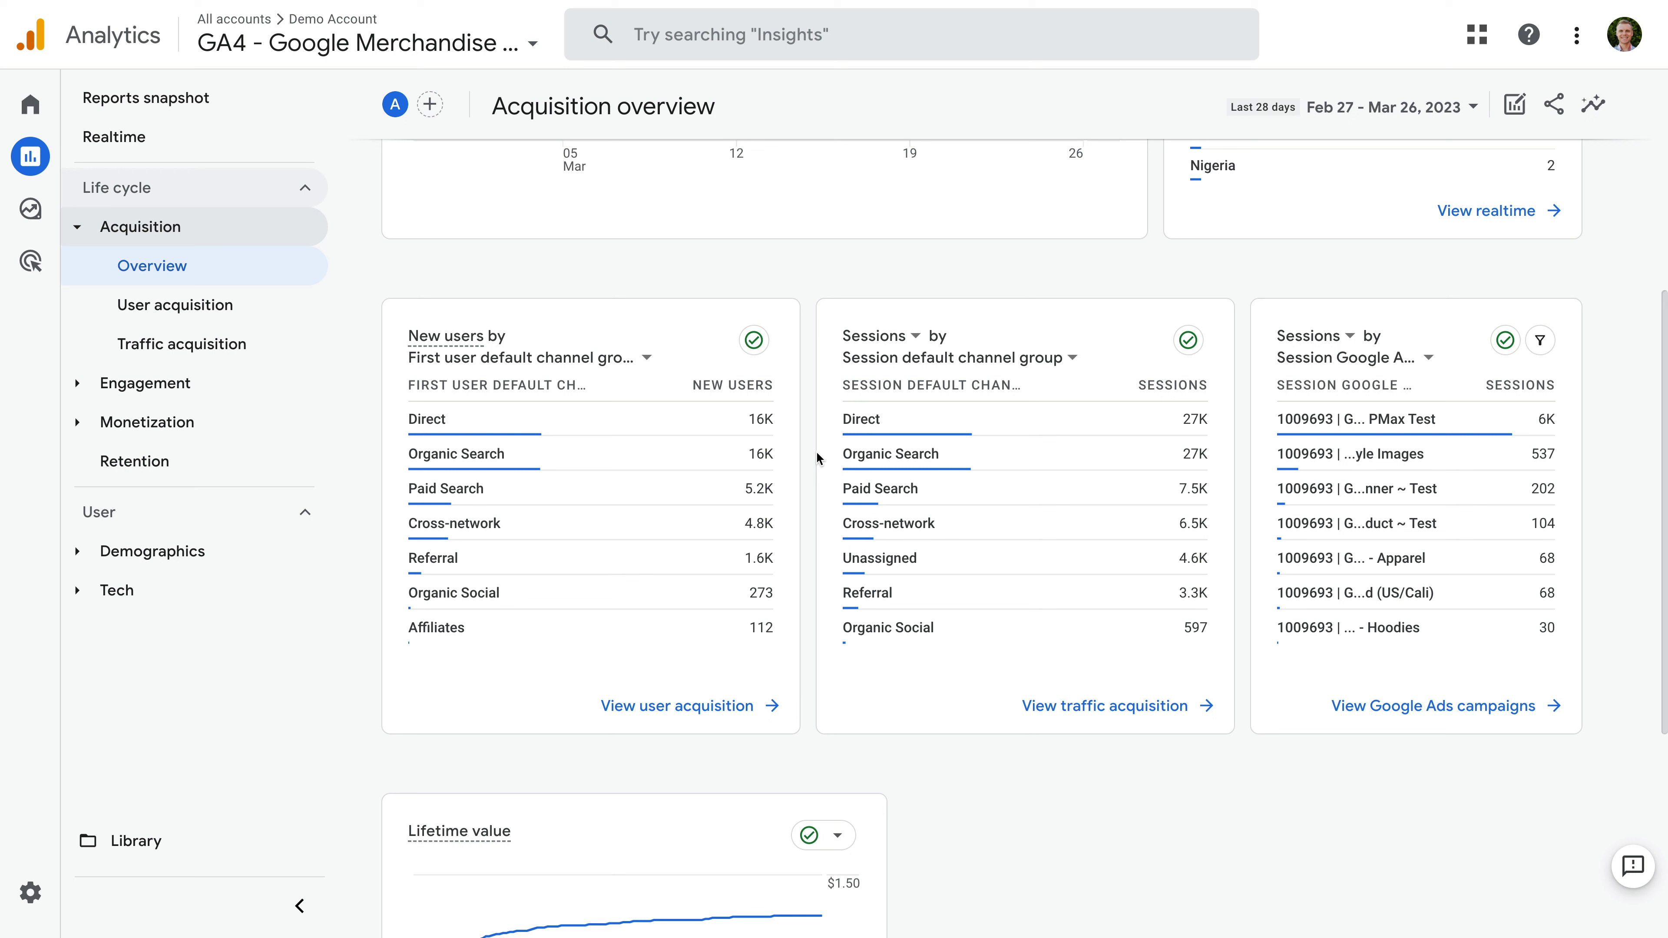
{"action": "mouse_move", "coordinate": [612, 425]}
{"action": "mouse_move", "coordinate": [601, 484]}
{"action": "scroll", "coordinate": [600, 484], "scroll_direction": "up", "scroll_amount": 1}
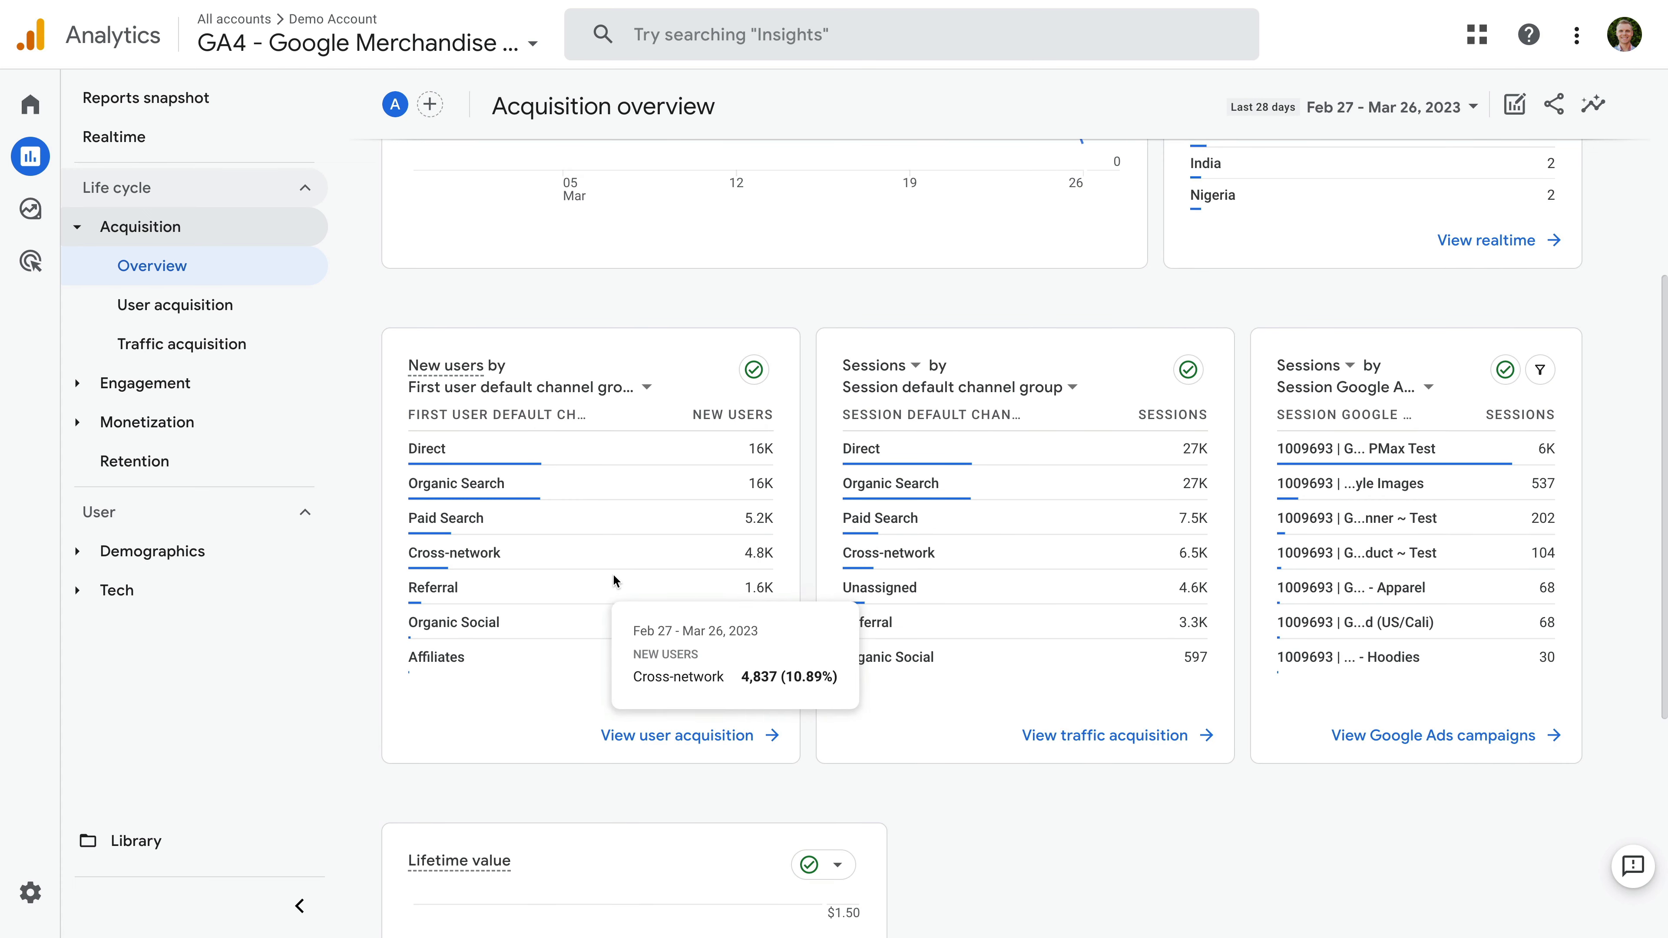
{"action": "mouse_move", "coordinate": [852, 618]}
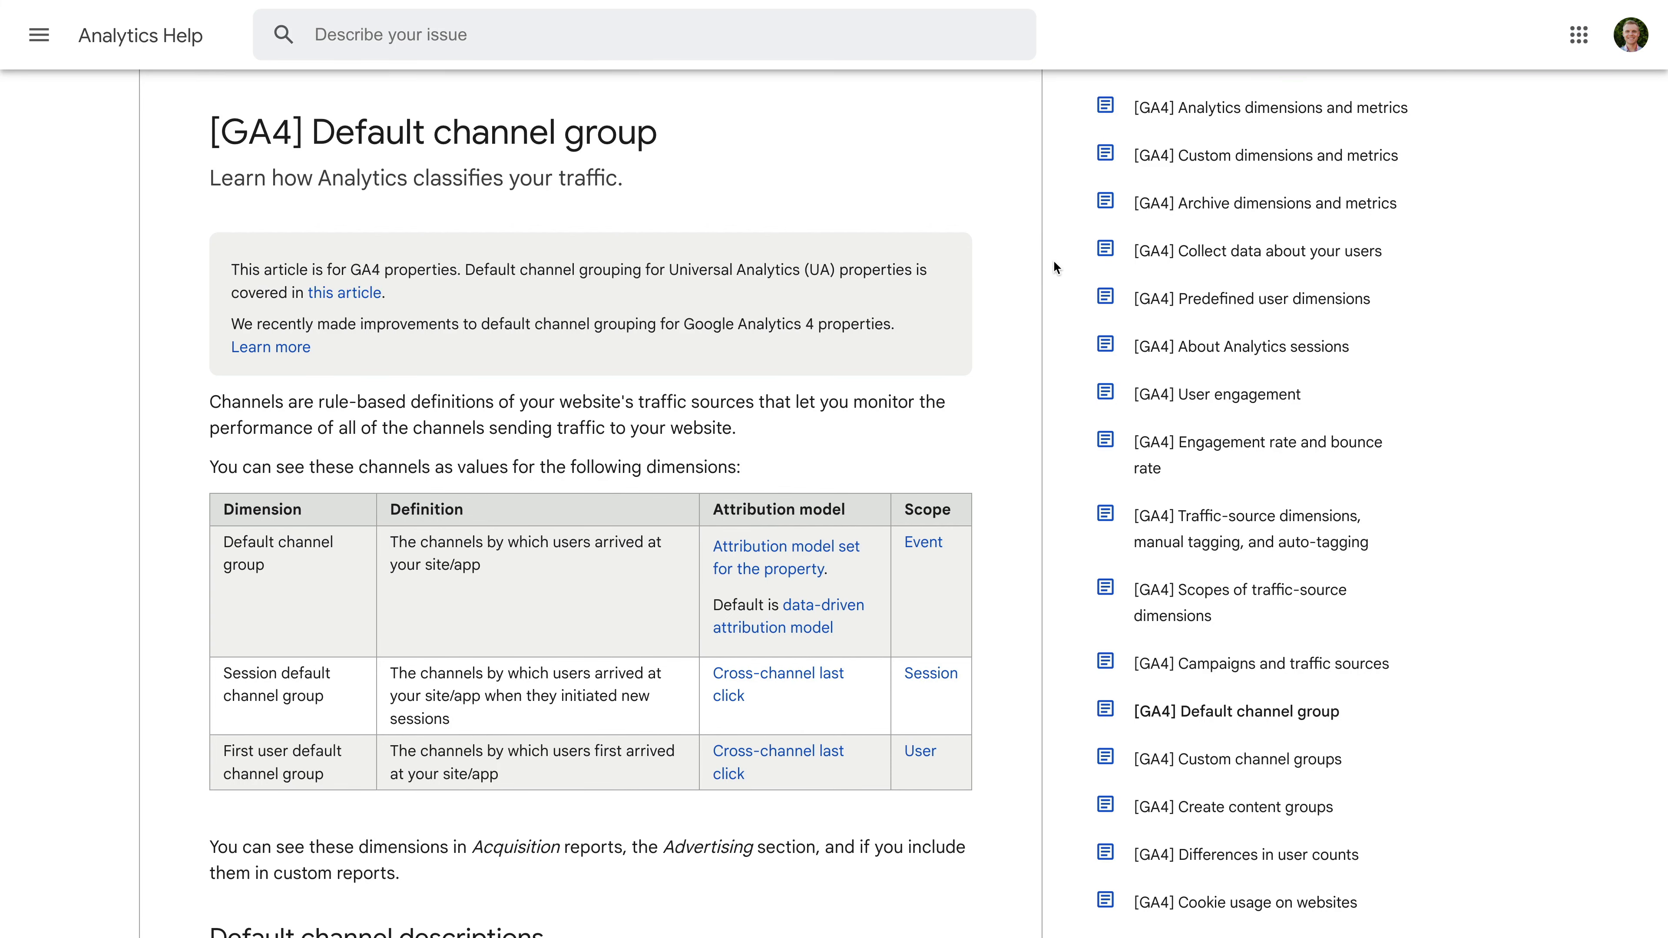
{"action": "scroll", "coordinate": [1054, 266], "scroll_direction": "down", "scroll_amount": 3}
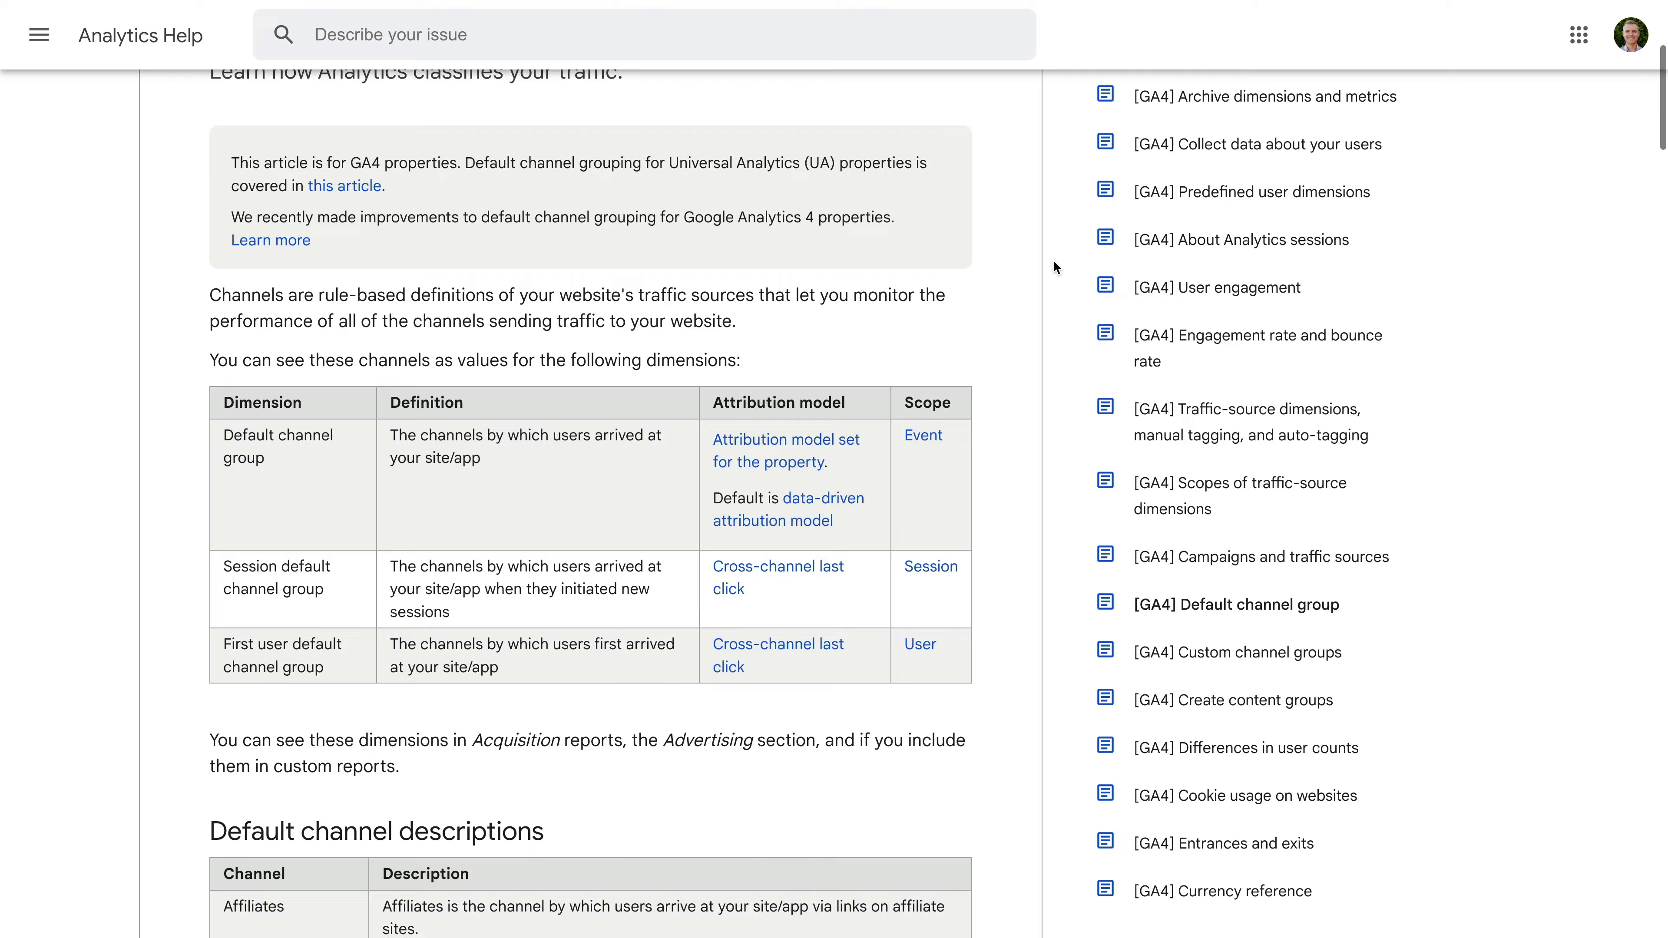
{"action": "scroll", "coordinate": [1054, 266], "scroll_direction": "down", "scroll_amount": 6}
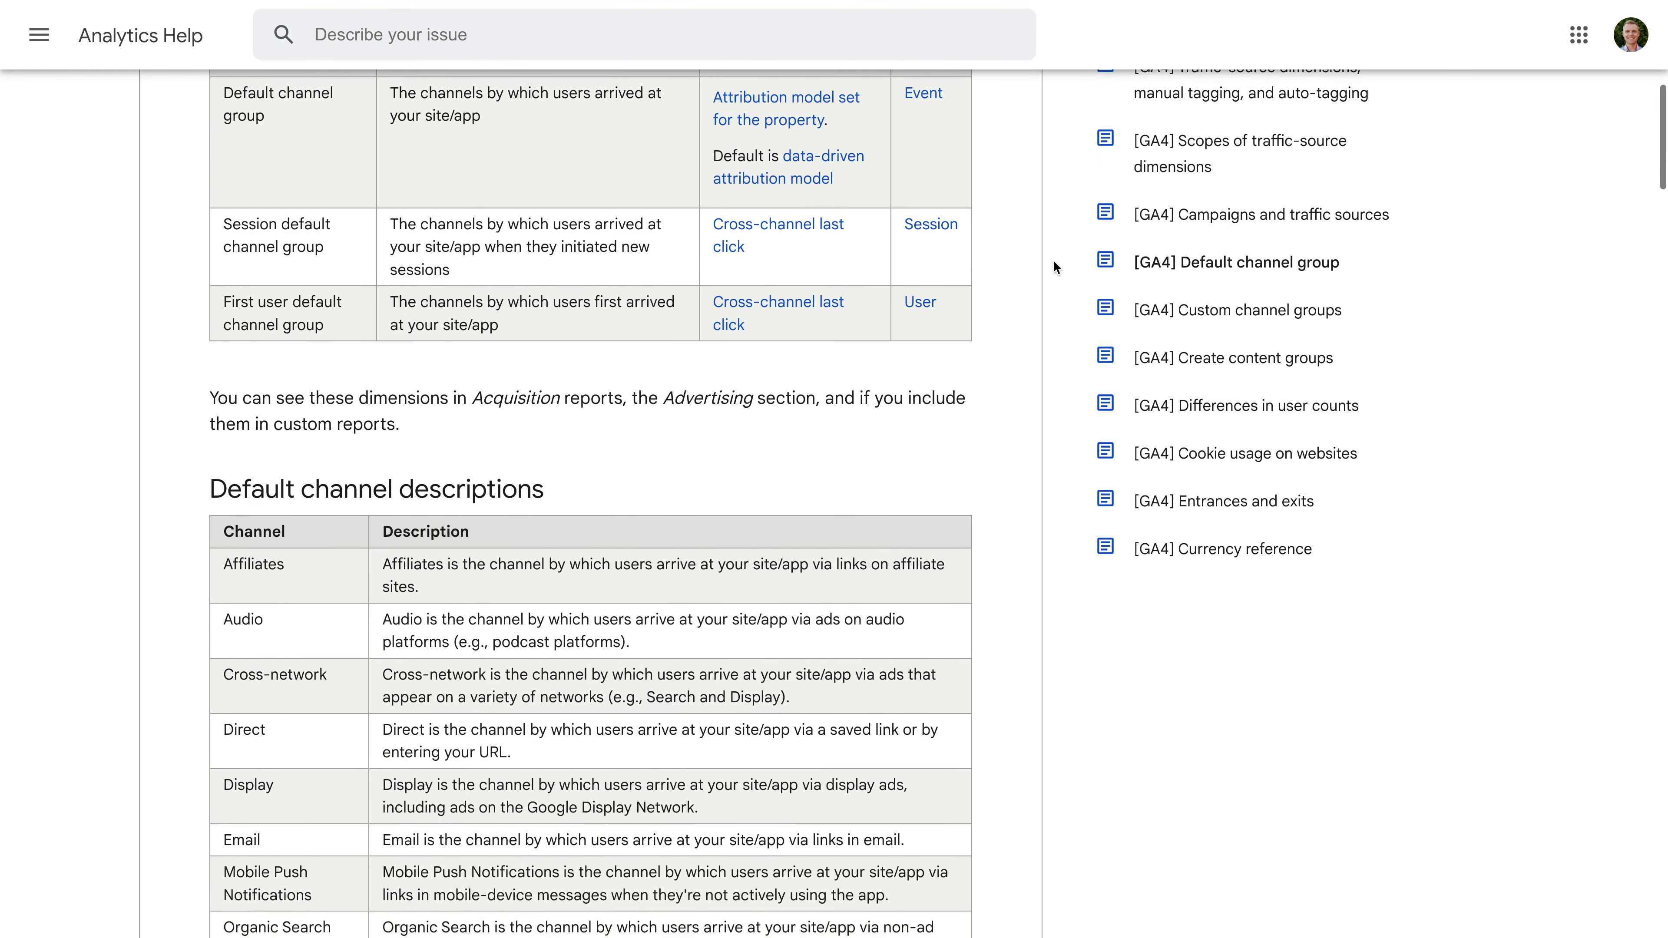
{"action": "scroll", "coordinate": [1053, 259], "scroll_direction": "down", "scroll_amount": 3}
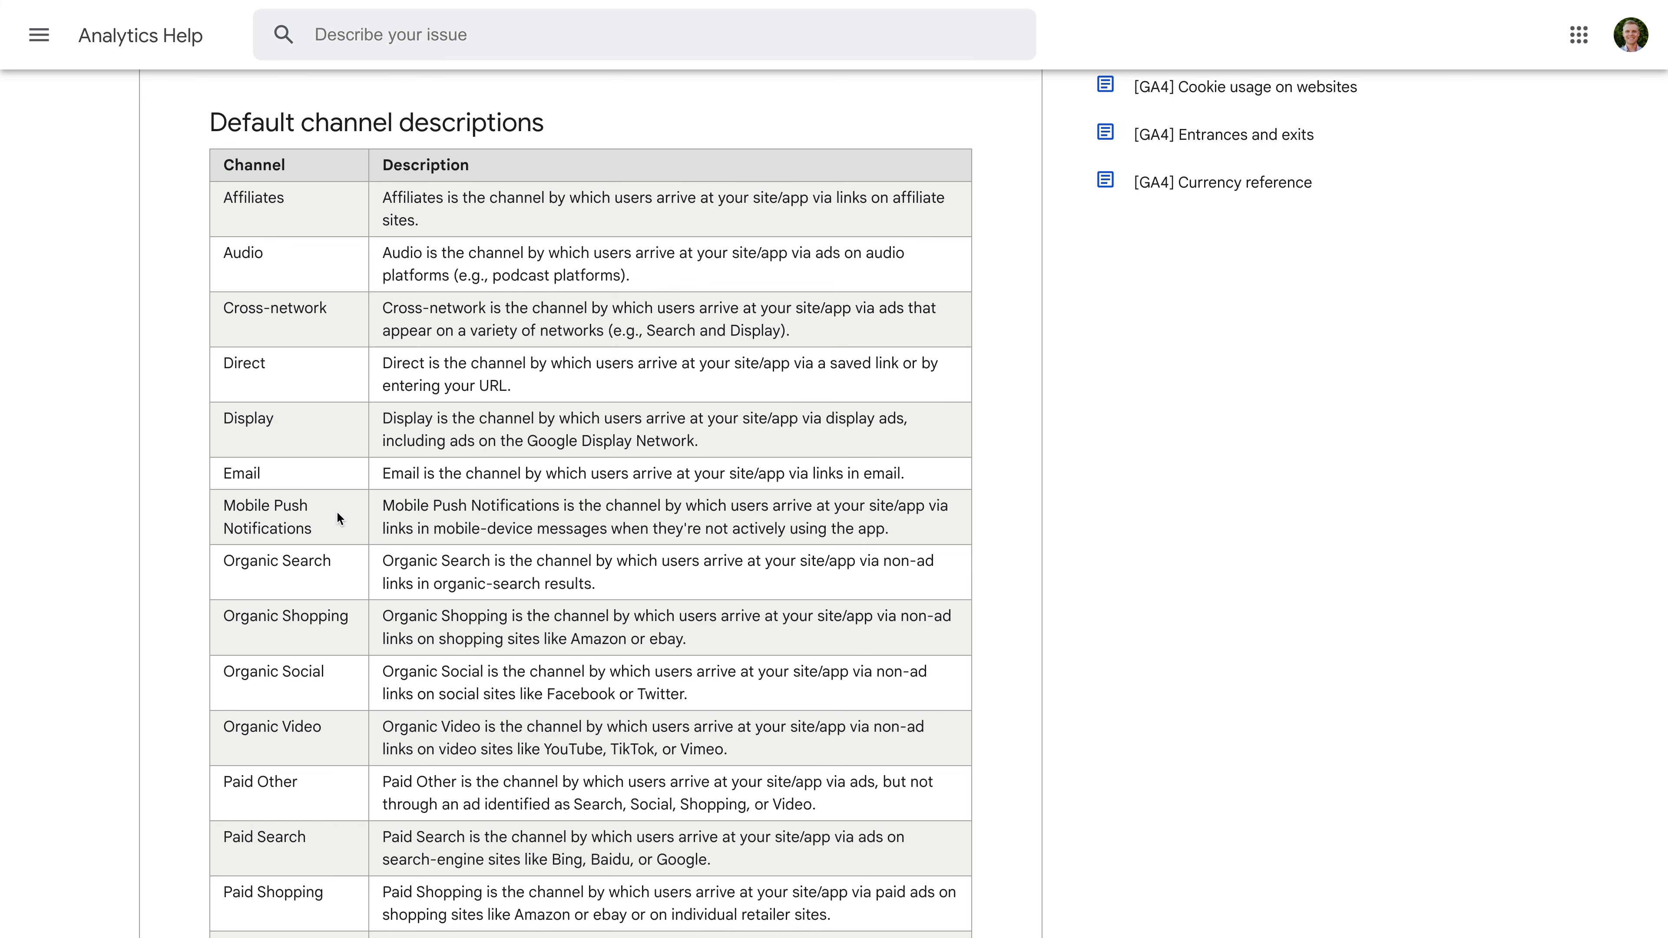
{"action": "scroll", "coordinate": [337, 513], "scroll_direction": "down", "scroll_amount": 2}
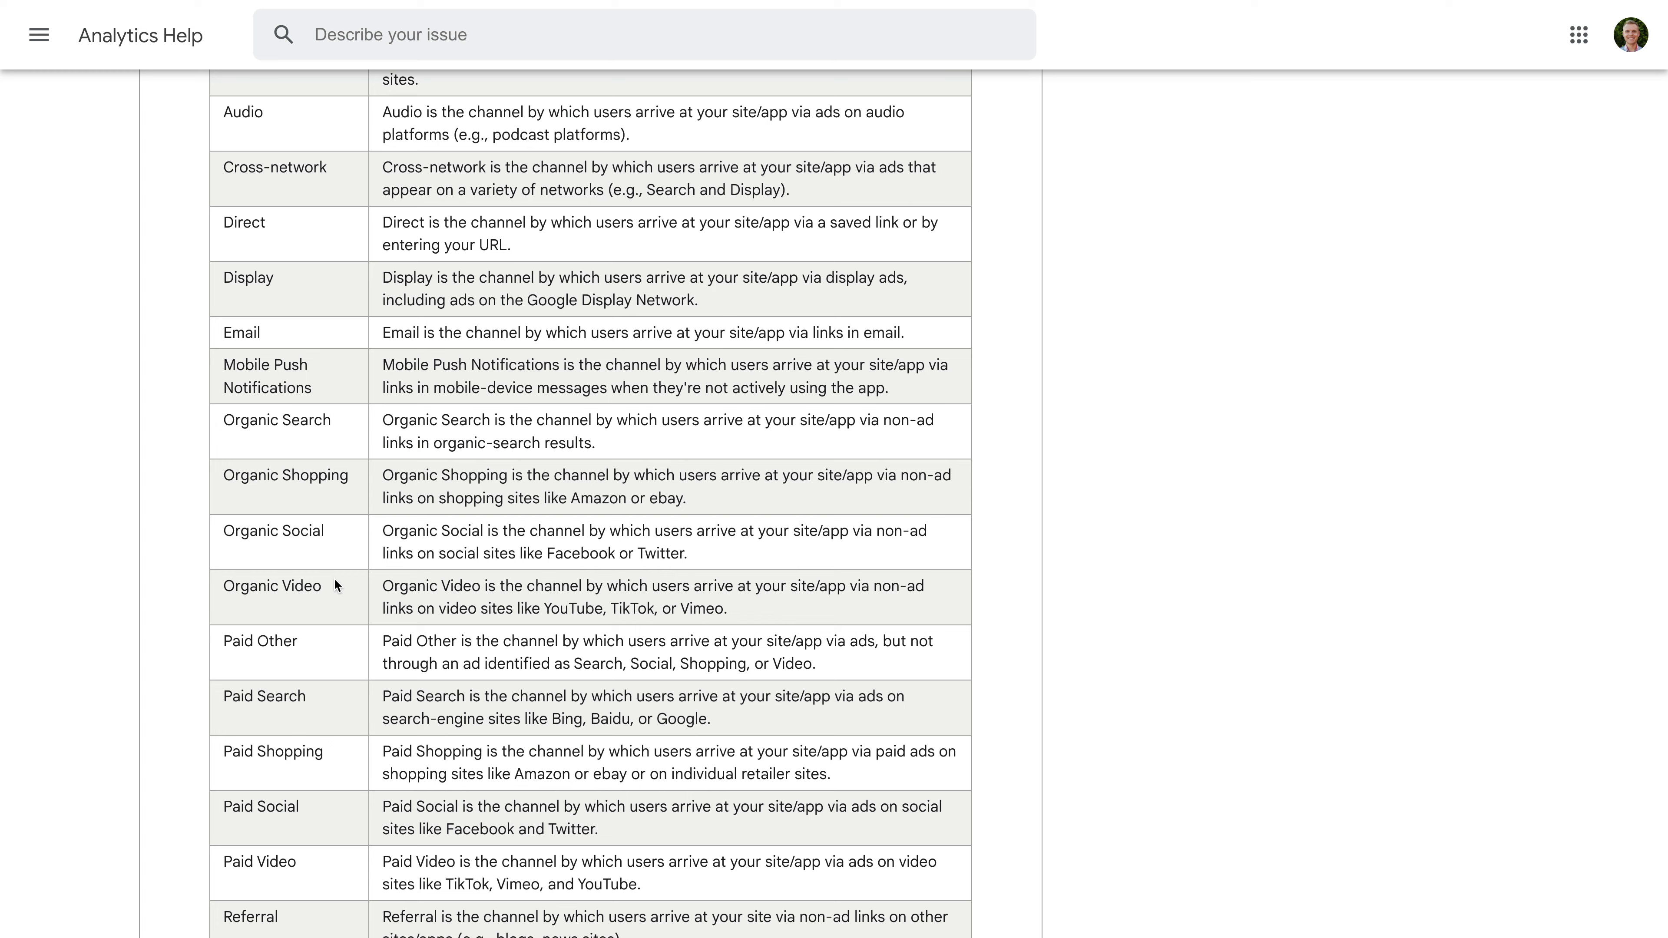
{"action": "scroll", "coordinate": [335, 583], "scroll_direction": "down", "scroll_amount": 3}
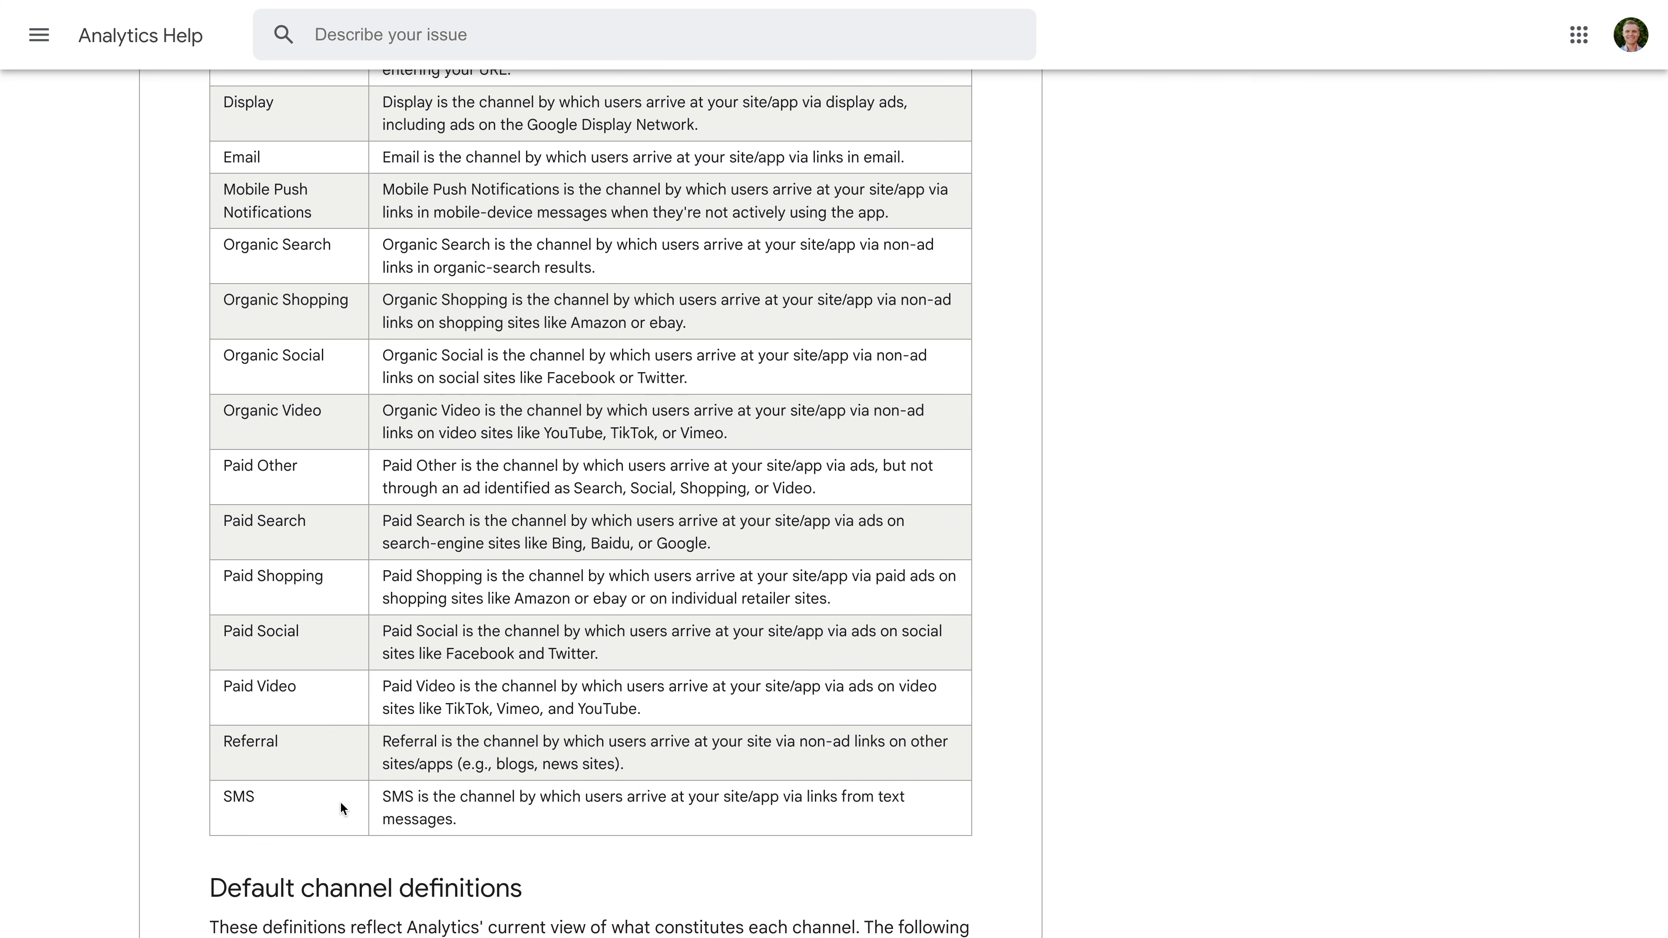
{"action": "scroll", "coordinate": [340, 800], "scroll_direction": "down", "scroll_amount": 5}
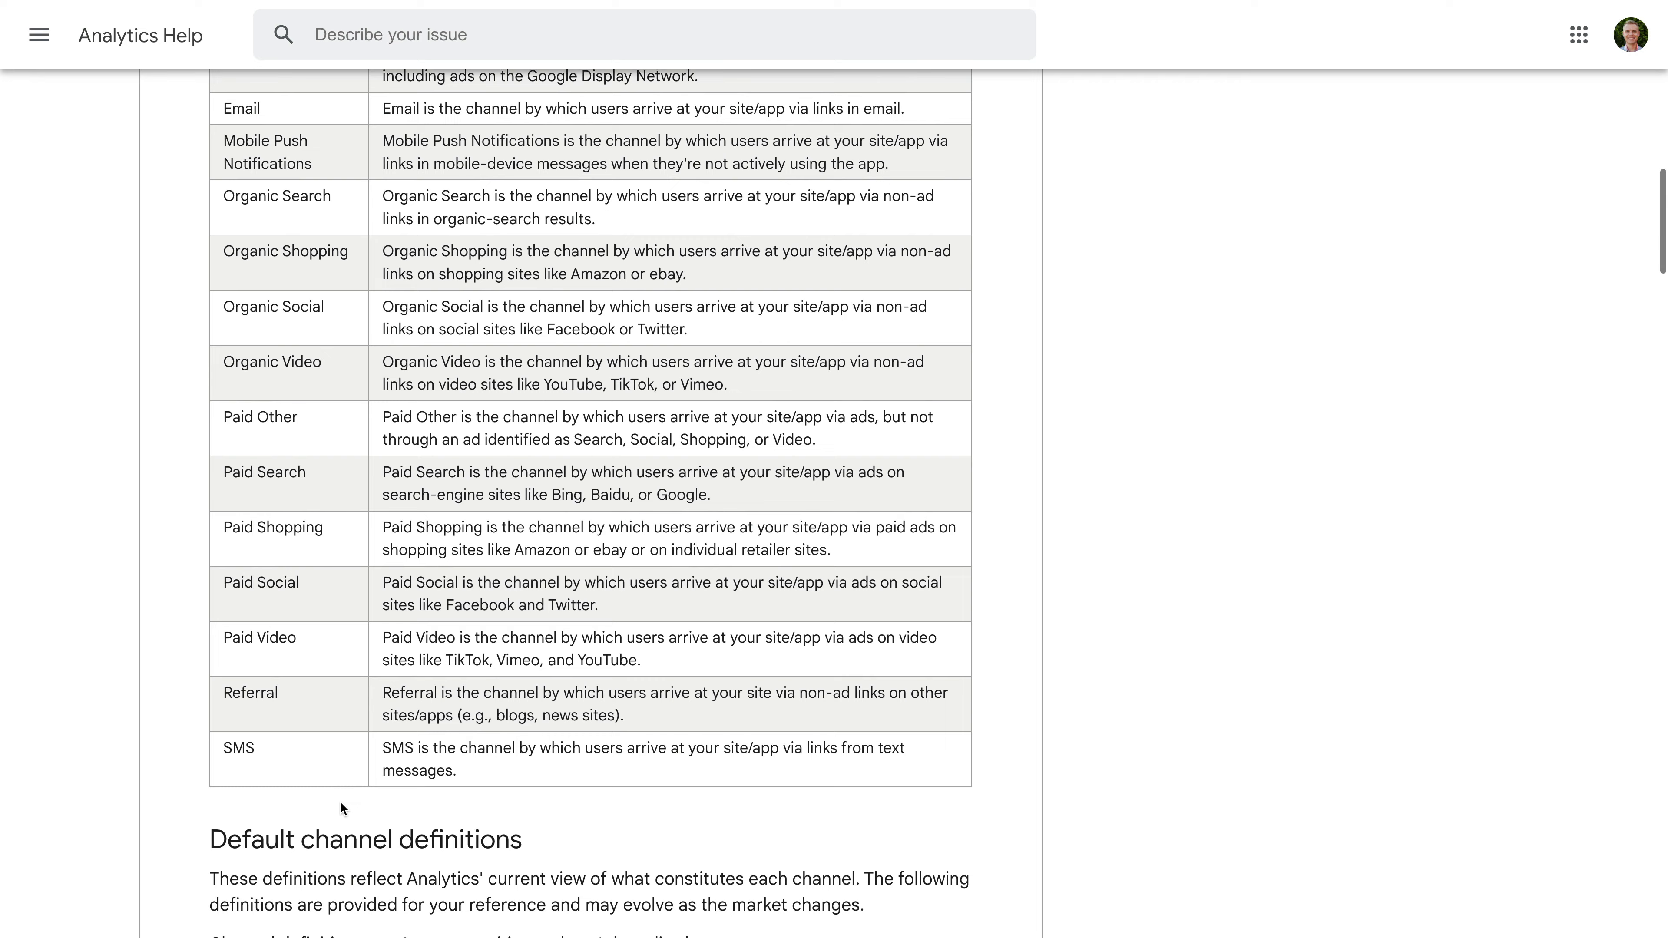
Scroll through the Default channel definitions table, noting Google Ads network types like Cross-network
{"action": "scroll", "coordinate": [341, 803], "scroll_direction": "down", "scroll_amount": 6}
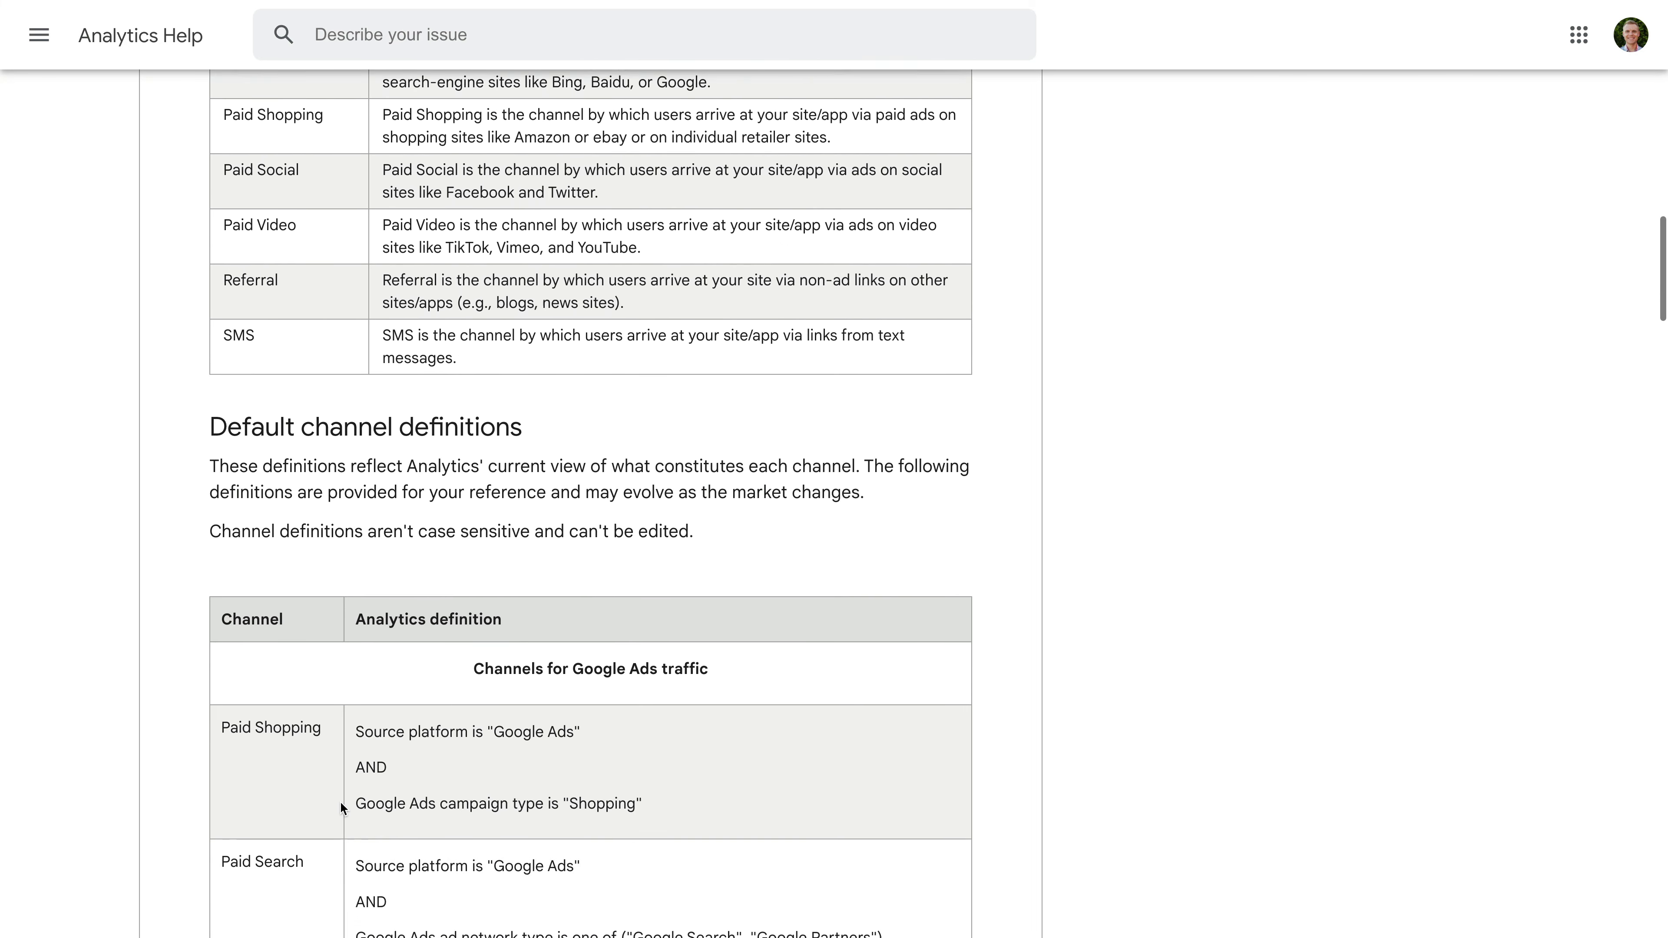
{"action": "scroll", "coordinate": [341, 800], "scroll_direction": "down", "scroll_amount": 1}
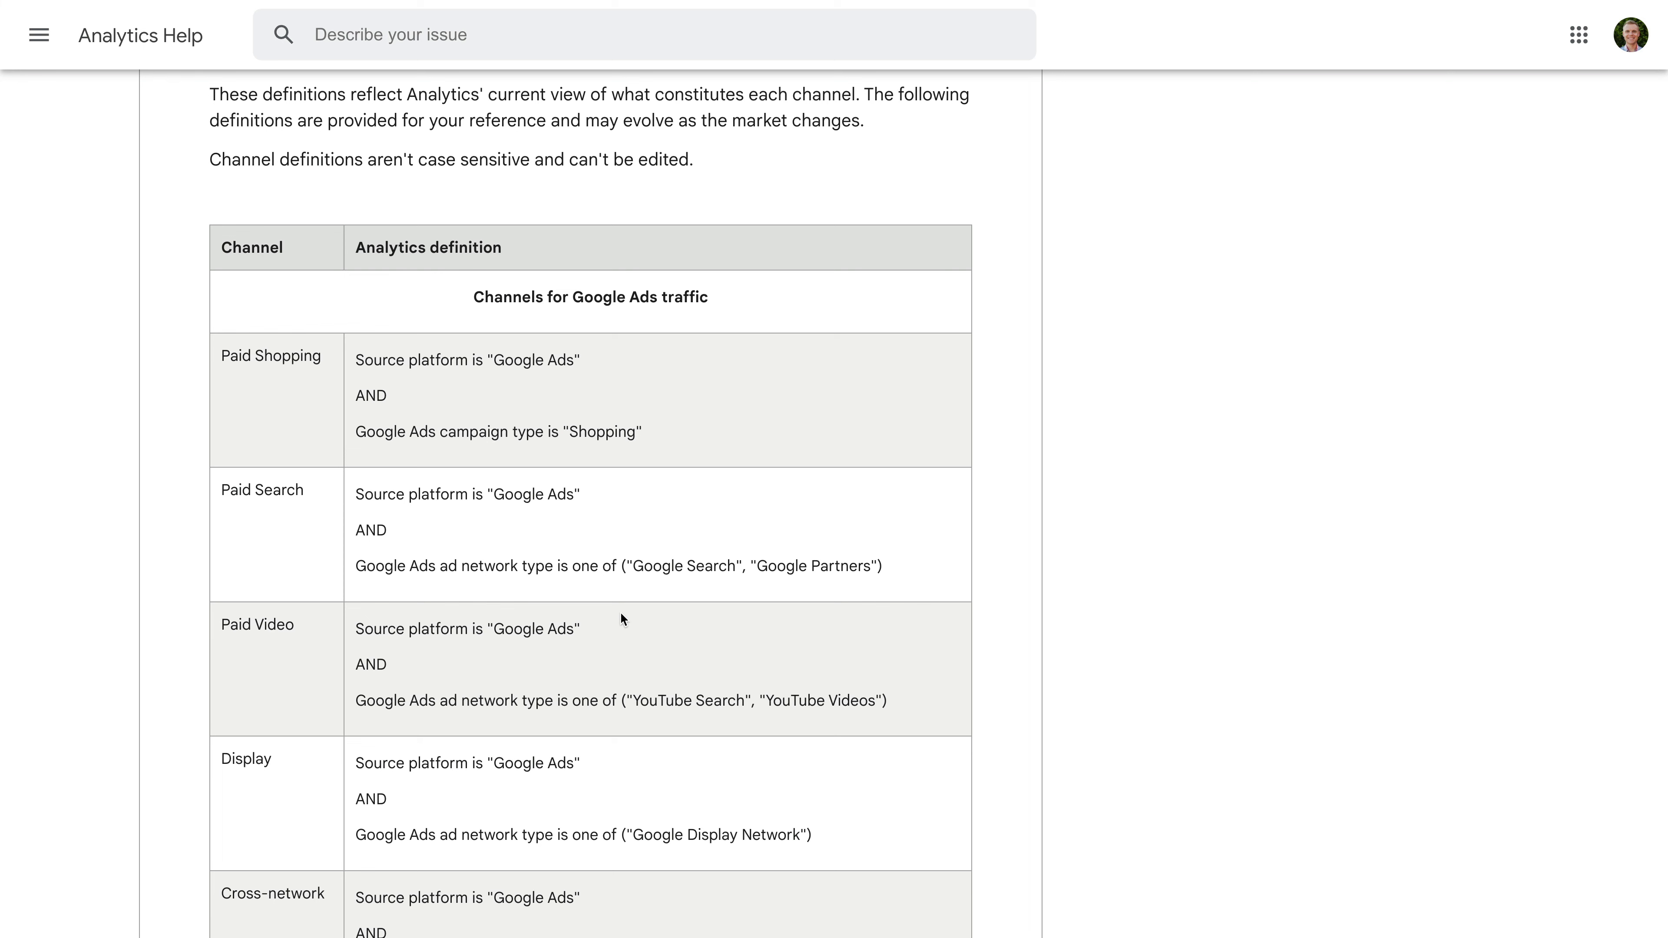
{"action": "scroll", "coordinate": [624, 654], "scroll_direction": "down", "scroll_amount": 5}
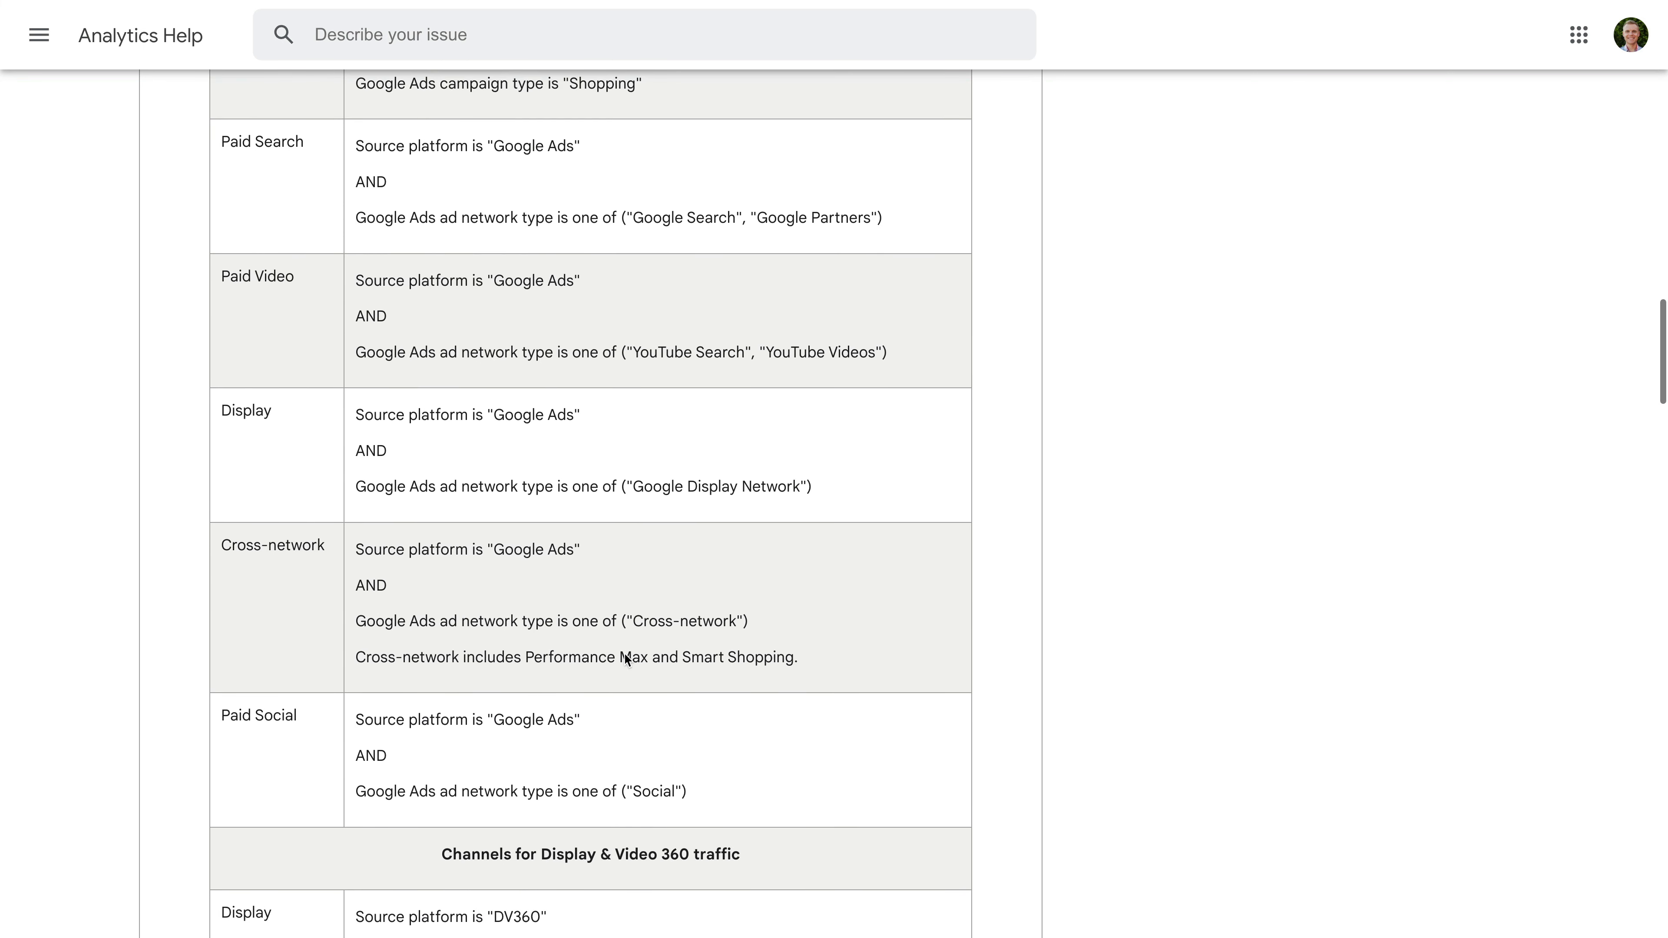
{"action": "scroll", "coordinate": [626, 658], "scroll_direction": "down", "scroll_amount": 1}
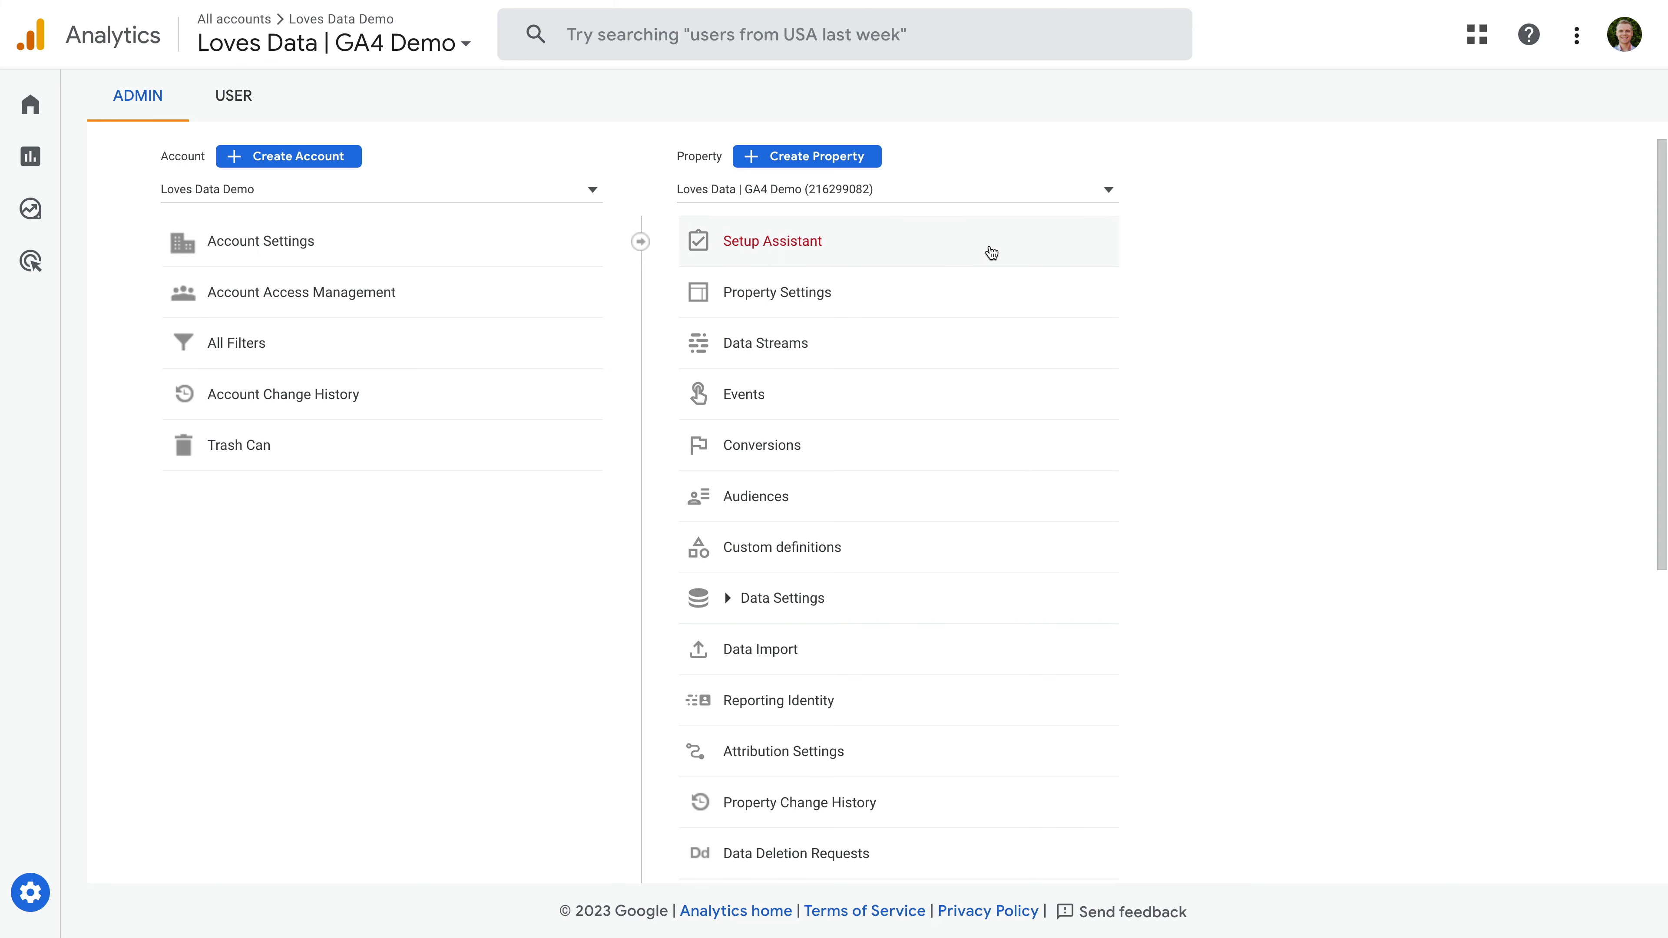
Open the property's Channel Groups under Data settings and view the Default Channel Group
{"action": "scroll", "coordinate": [988, 253], "scroll_direction": "down", "scroll_amount": 2}
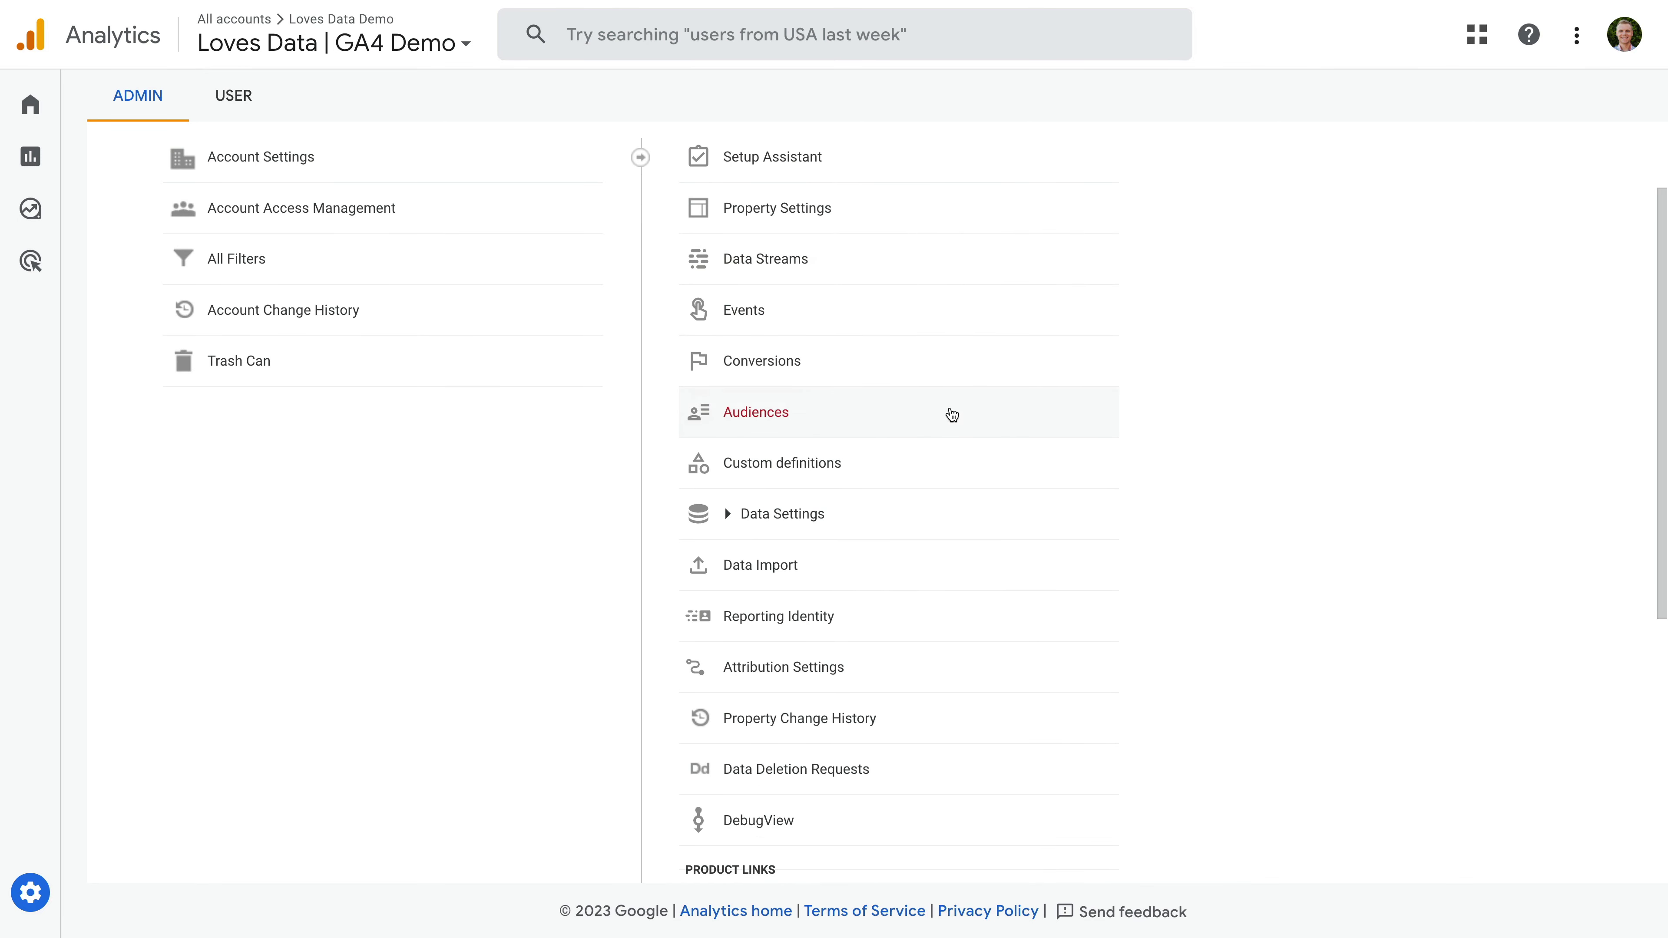
{"action": "left_click", "coordinate": [836, 524]}
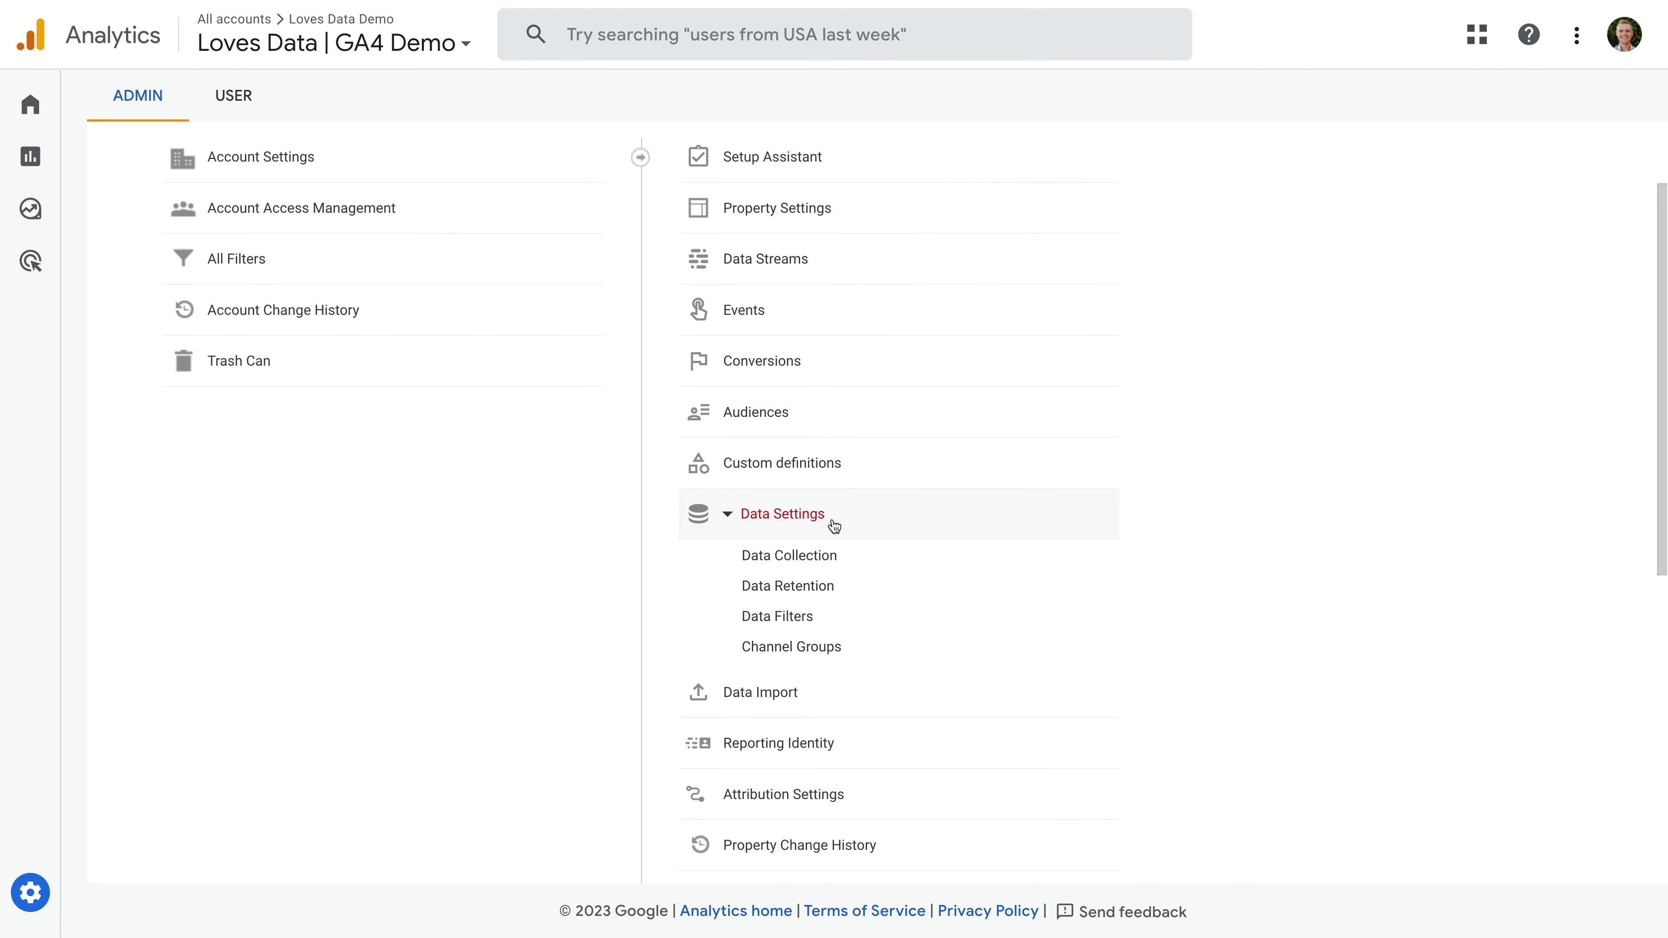
{"action": "left_click", "coordinate": [862, 650]}
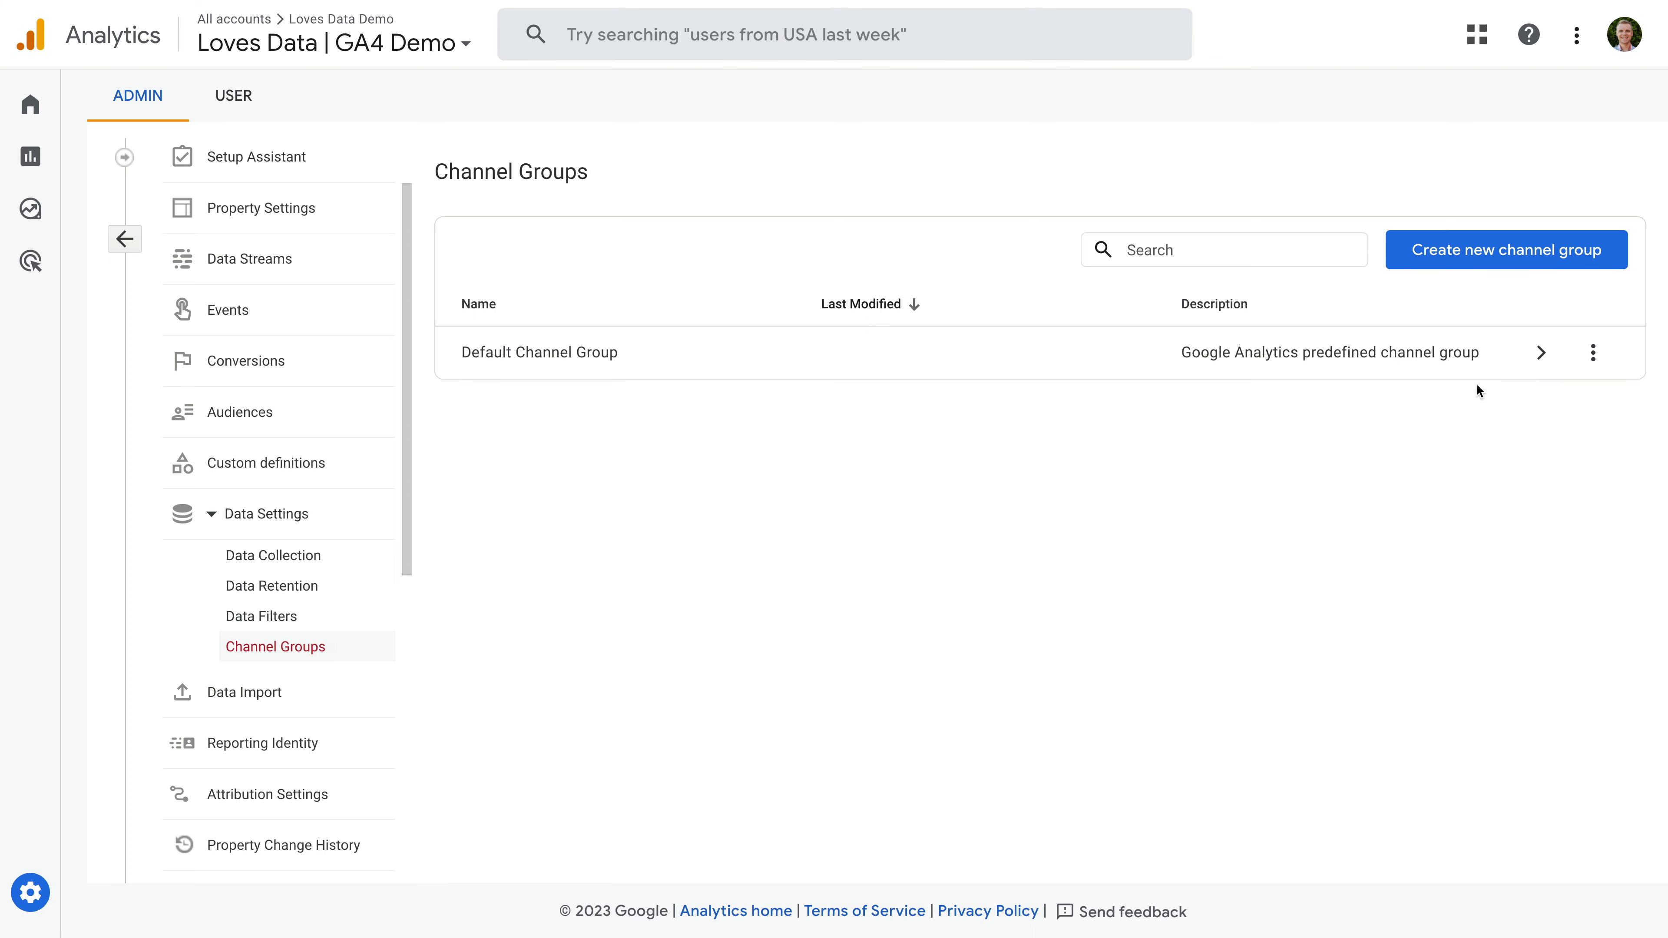
{"action": "left_click", "coordinate": [1541, 352]}
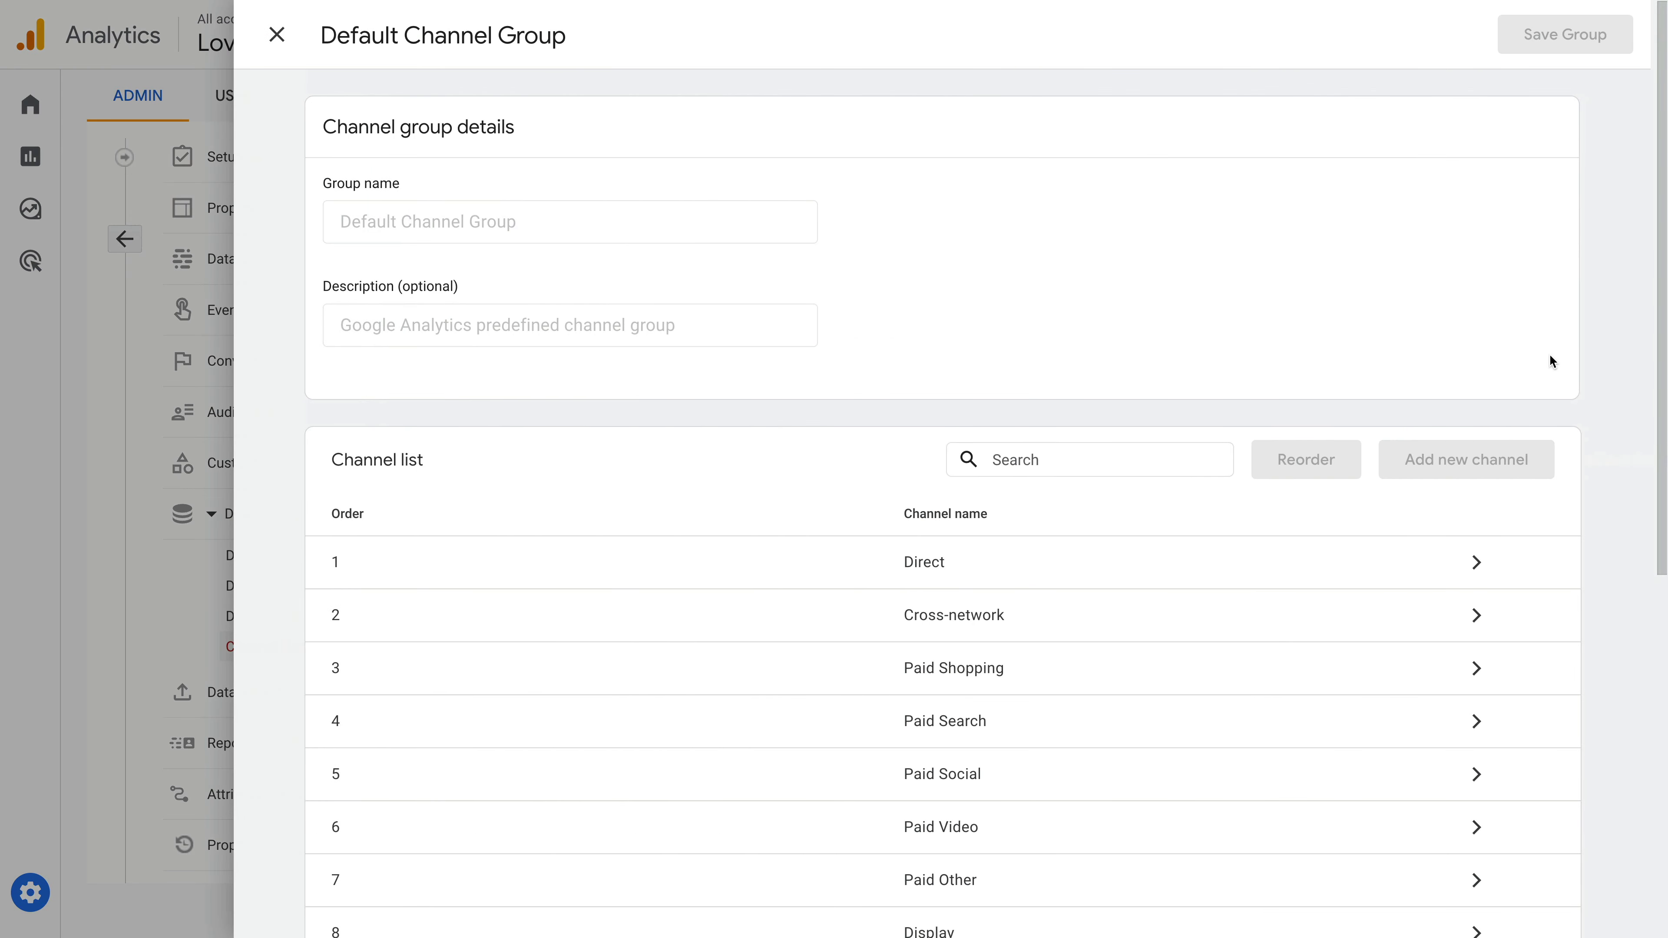
Inspect the Cross-network channel's rules, then close back to the Channel Groups list
{"action": "scroll", "coordinate": [805, 460], "scroll_direction": "down", "scroll_amount": 5}
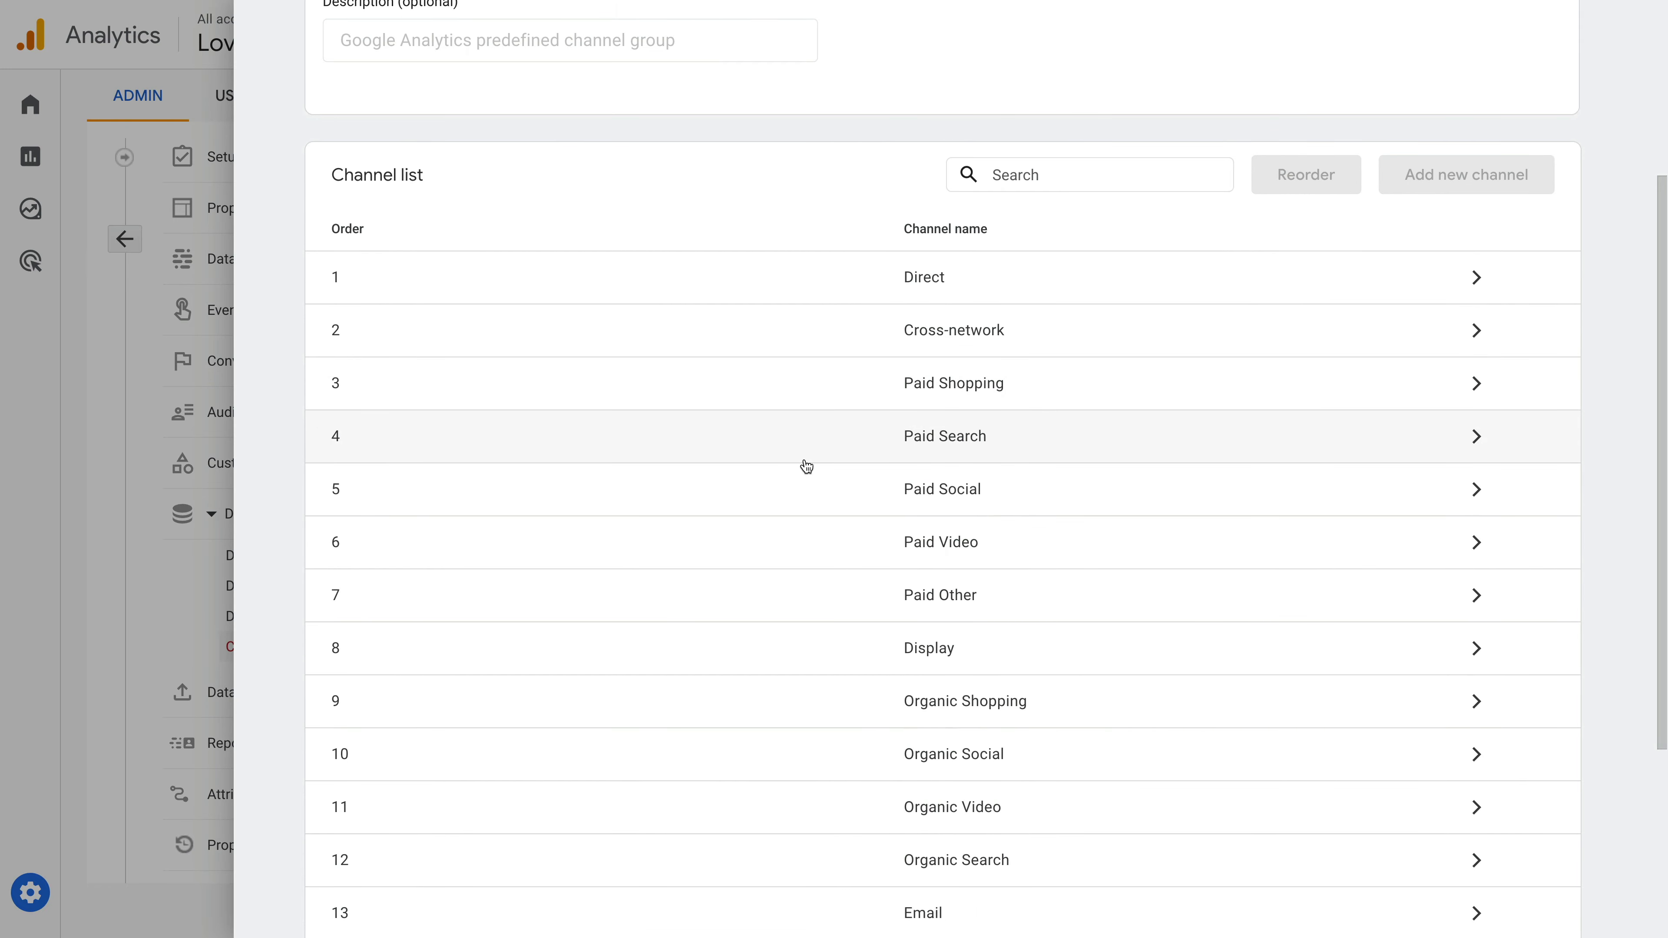
{"action": "left_click", "coordinate": [998, 345]}
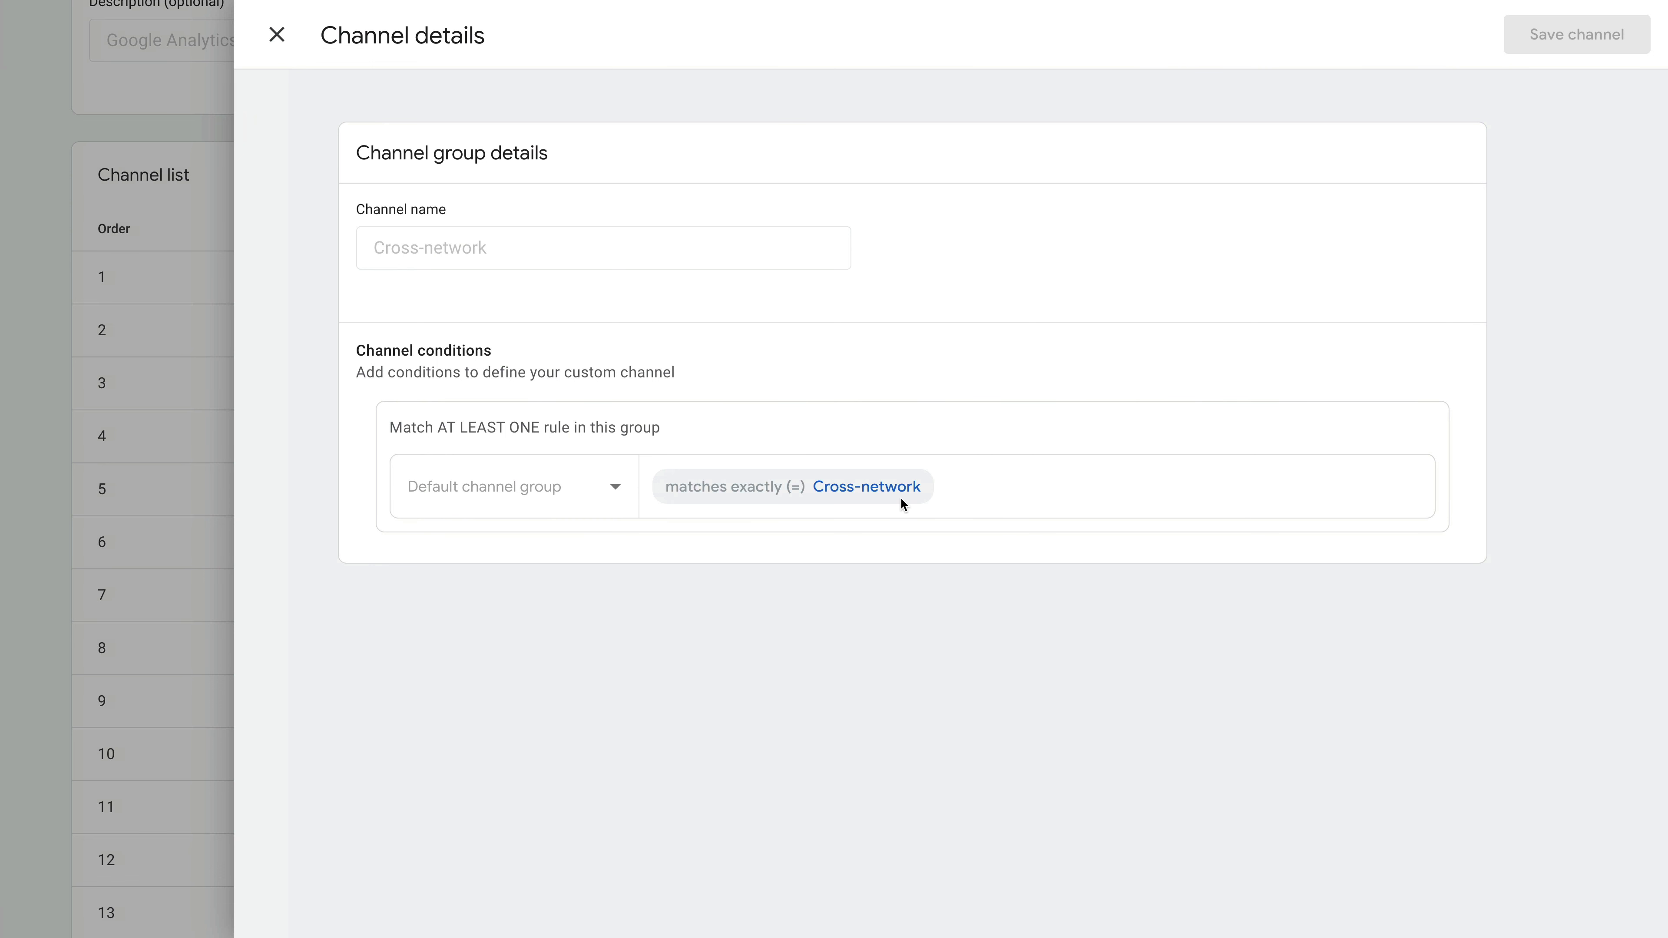
{"action": "left_click", "coordinate": [276, 34]}
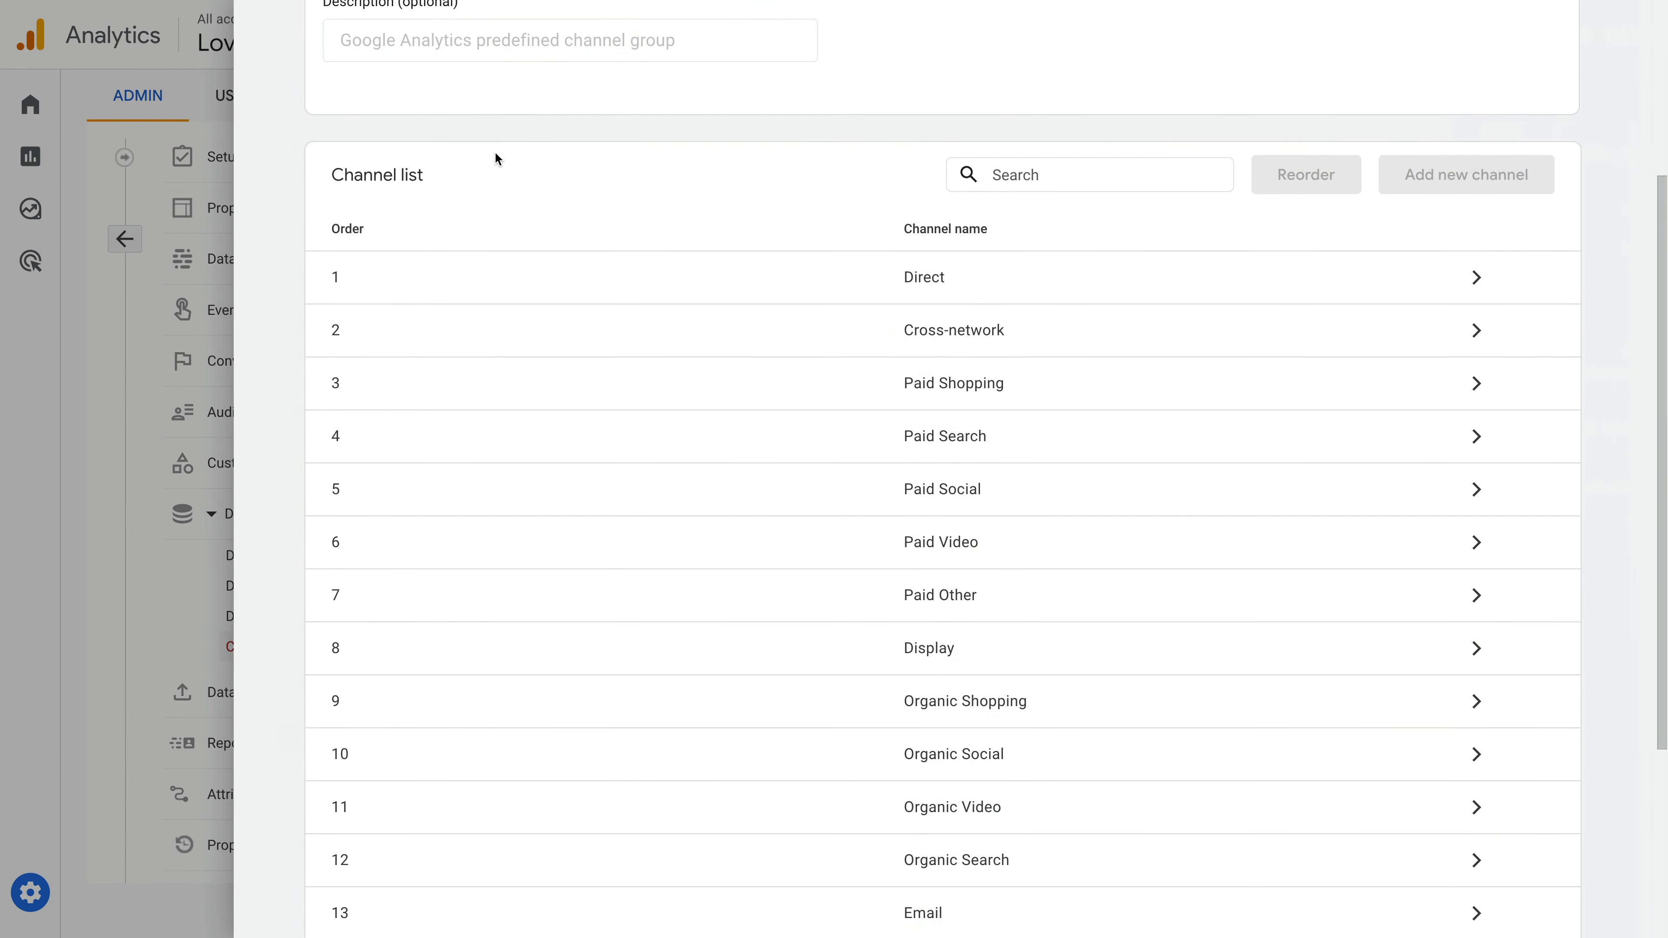
{"action": "scroll", "coordinate": [493, 151], "scroll_direction": "up", "scroll_amount": 5}
{"action": "left_click", "coordinate": [276, 35]}
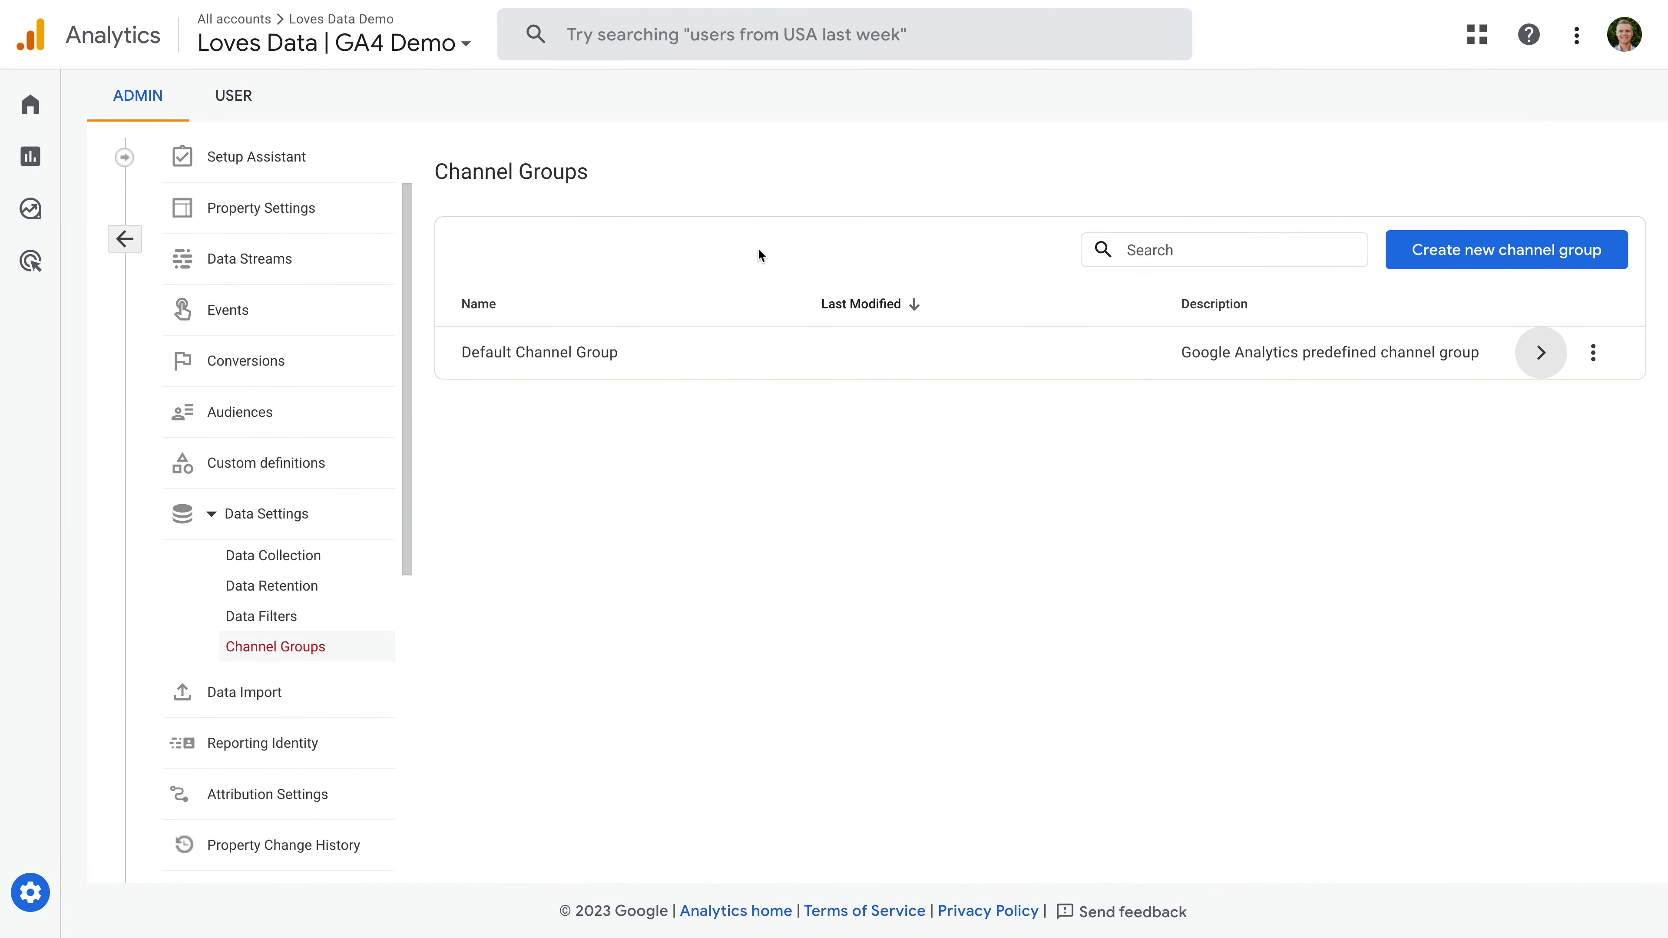
Create a new channel group and name it 'Campaign Channel Group'
{"action": "left_click", "coordinate": [1481, 249]}
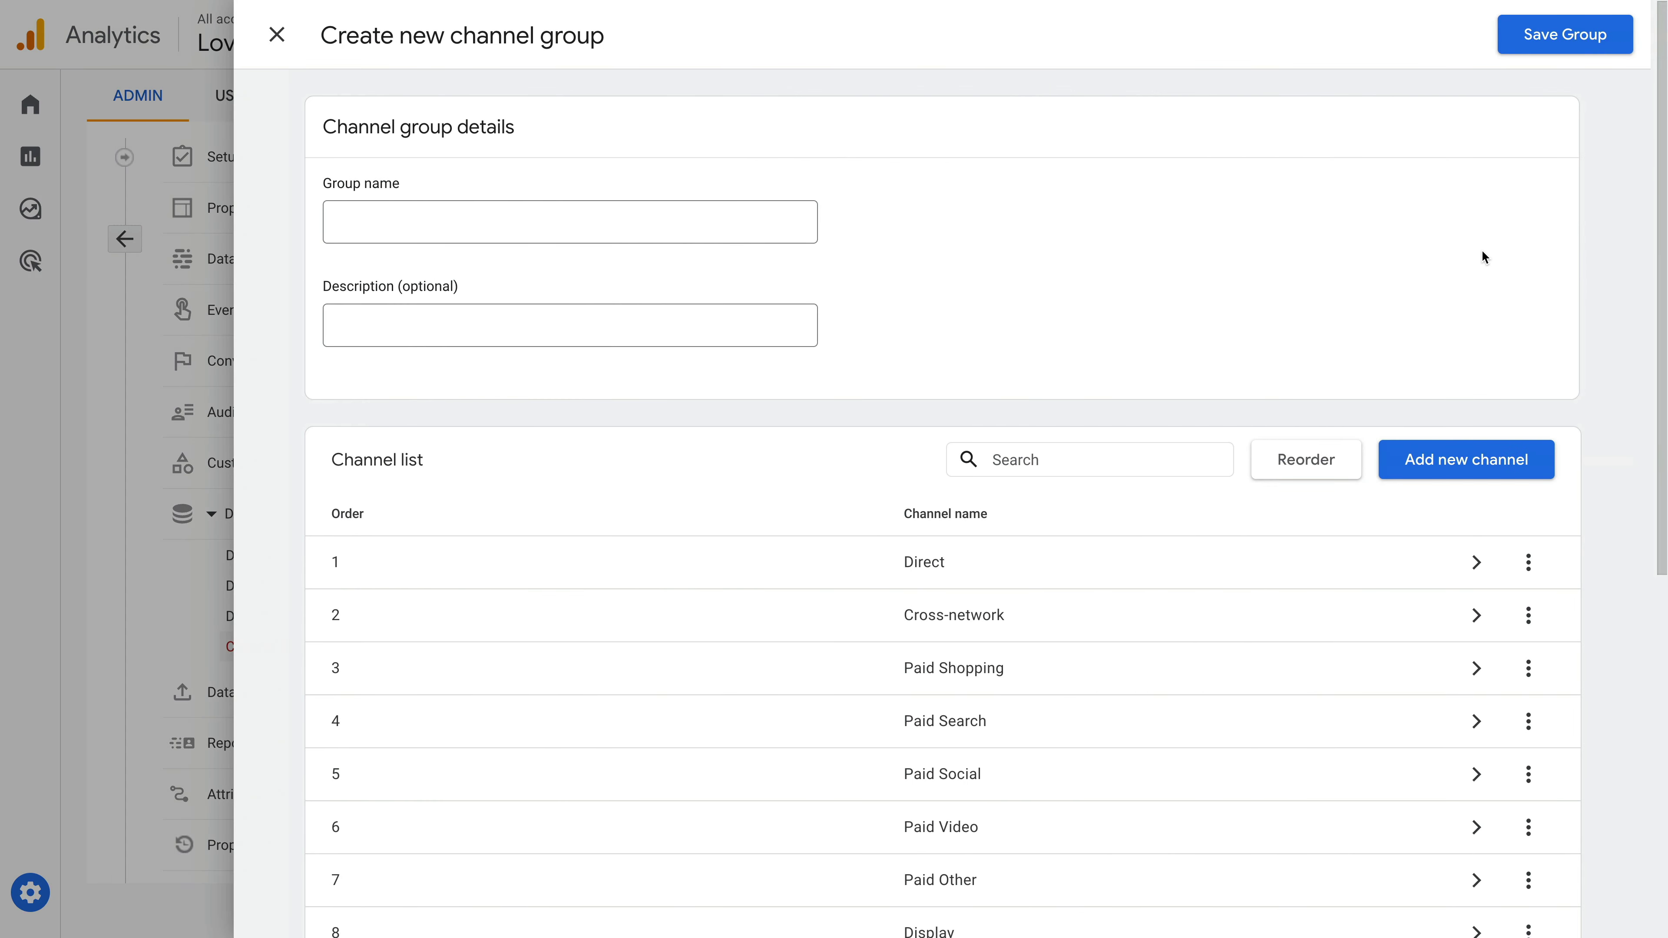
{"action": "left_click", "coordinate": [680, 231]}
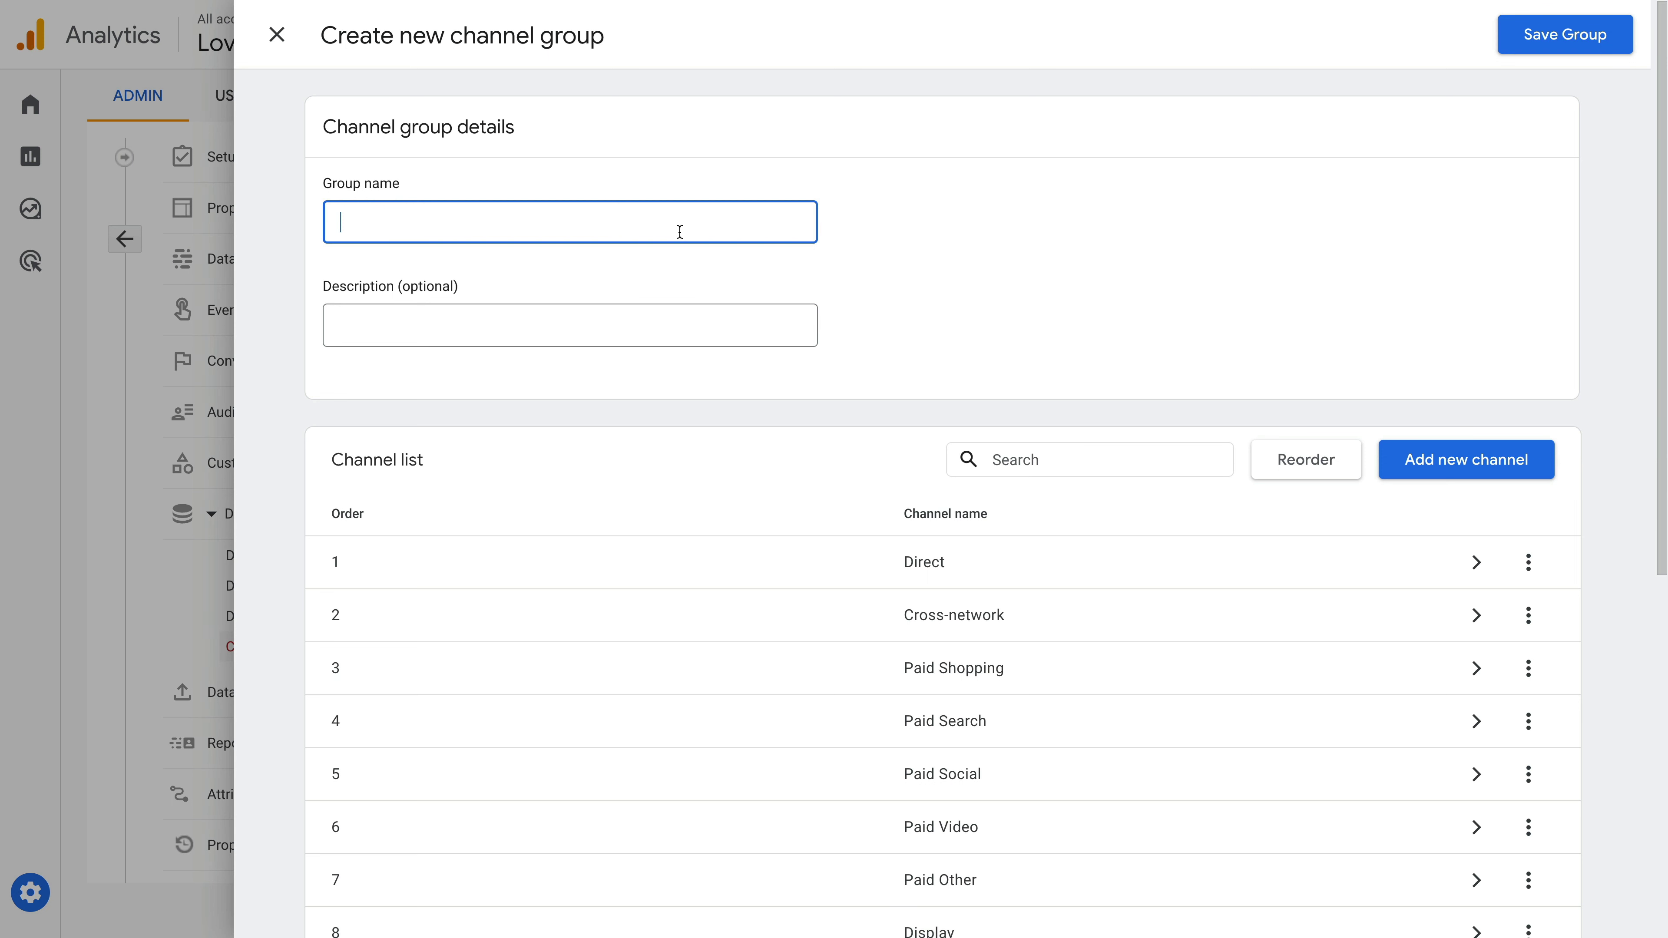
{"action": "type", "text": "Campaign Channel Group"}
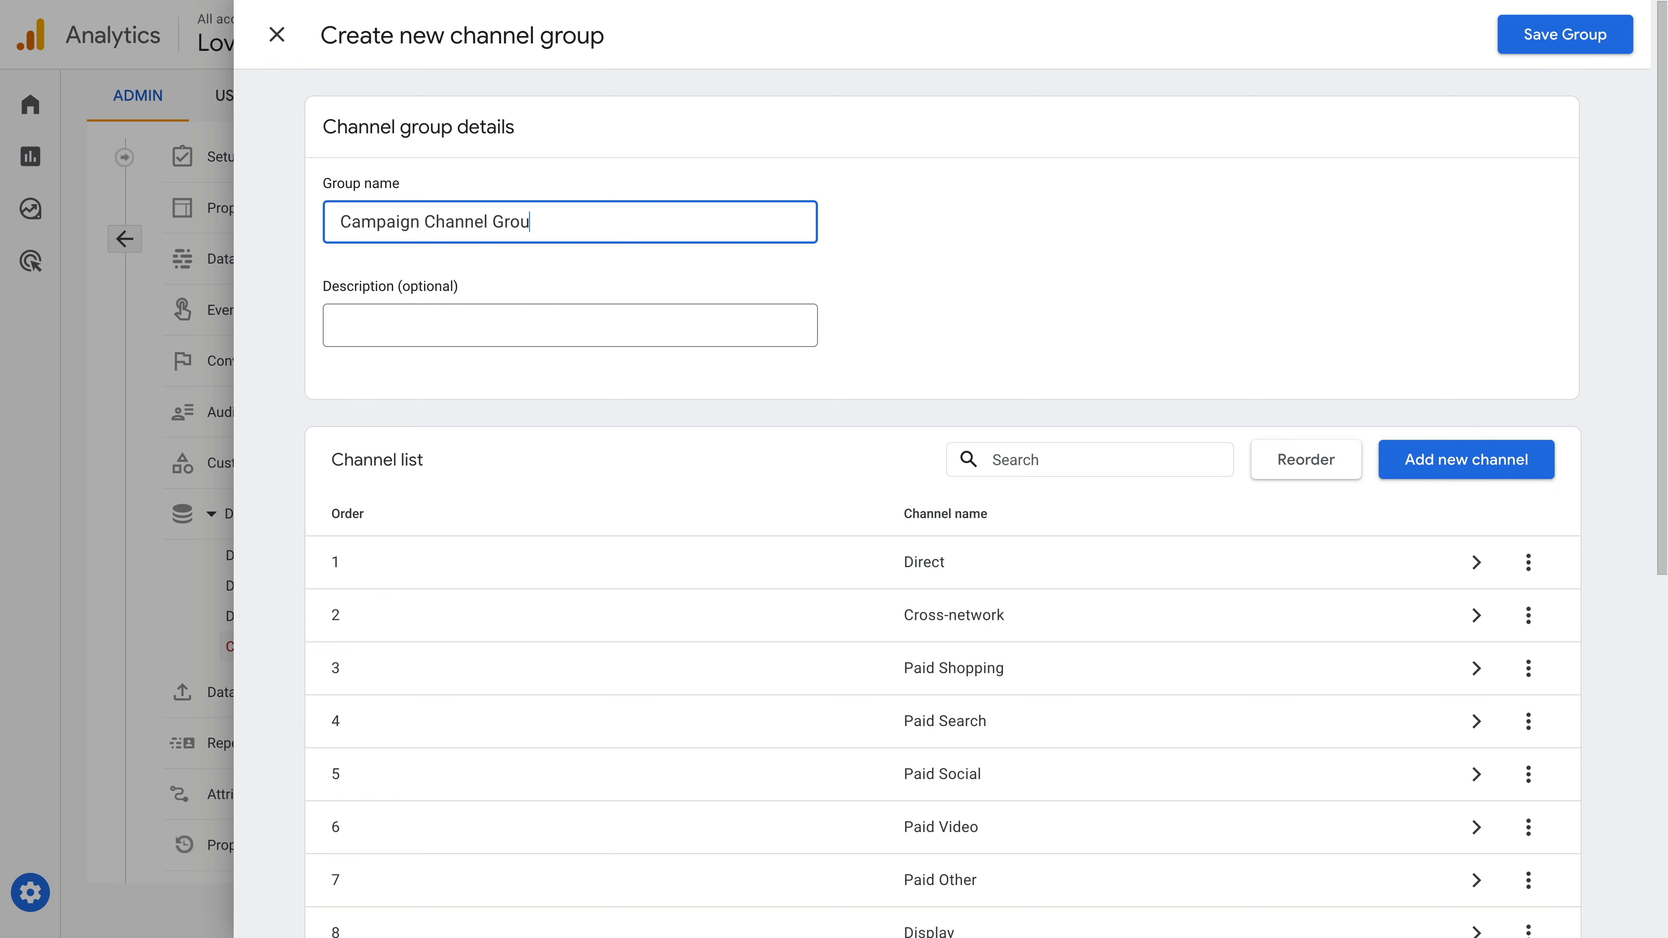
{"action": "left_click", "coordinate": [1064, 331]}
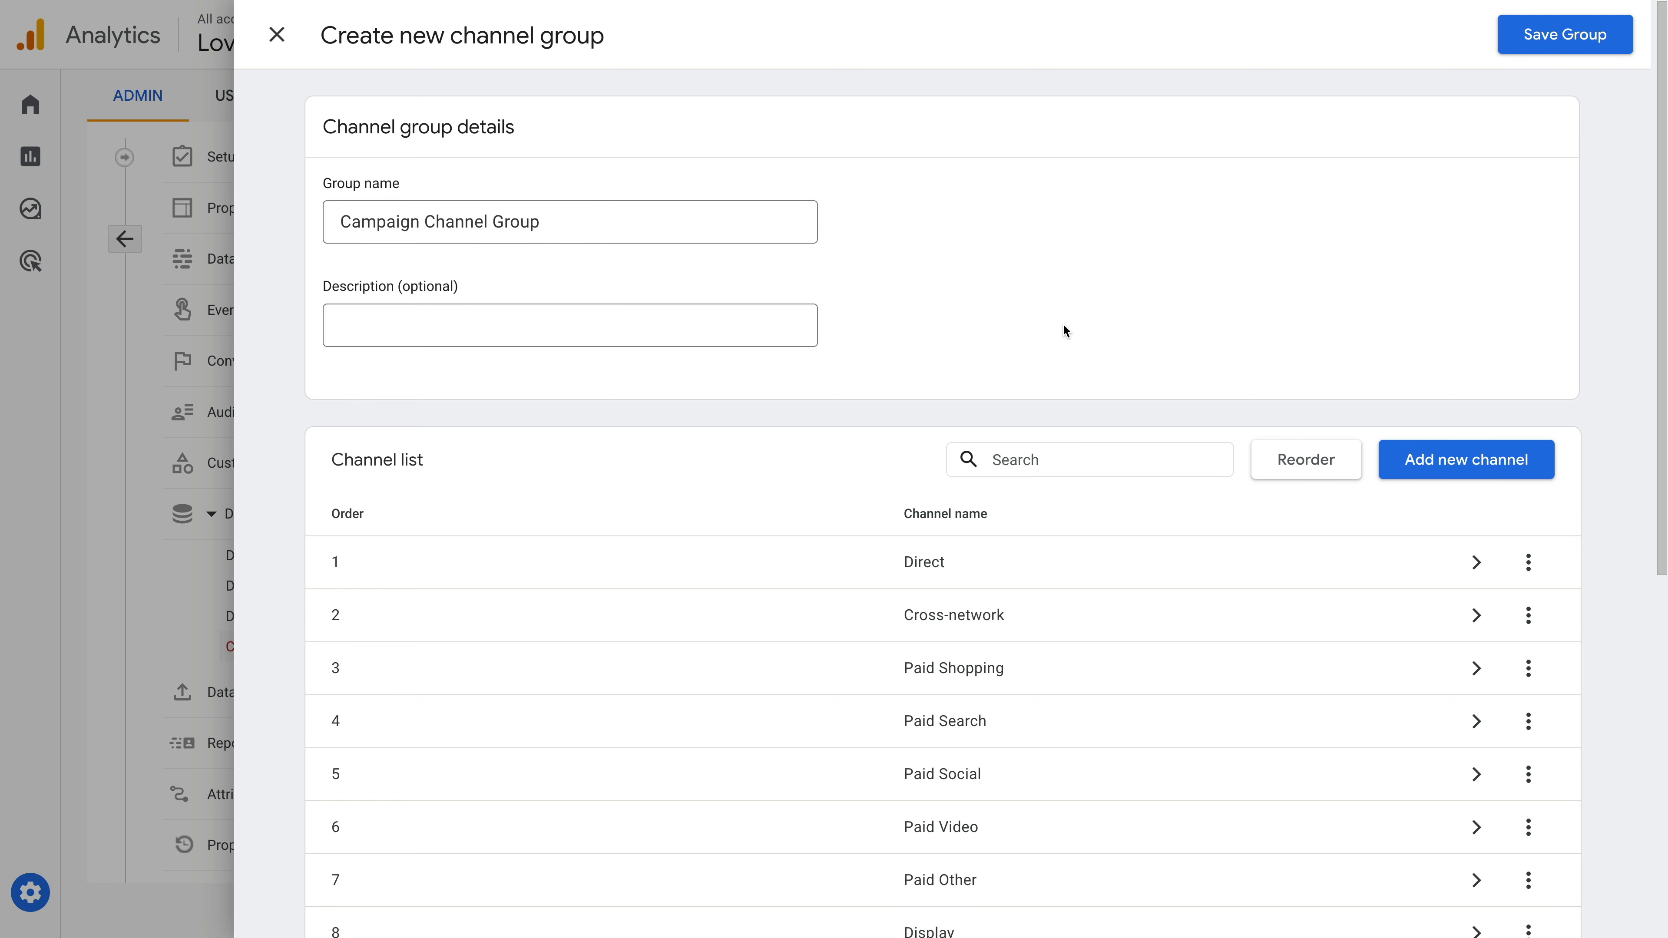
{"action": "scroll", "coordinate": [1064, 331], "scroll_direction": "down", "scroll_amount": 4}
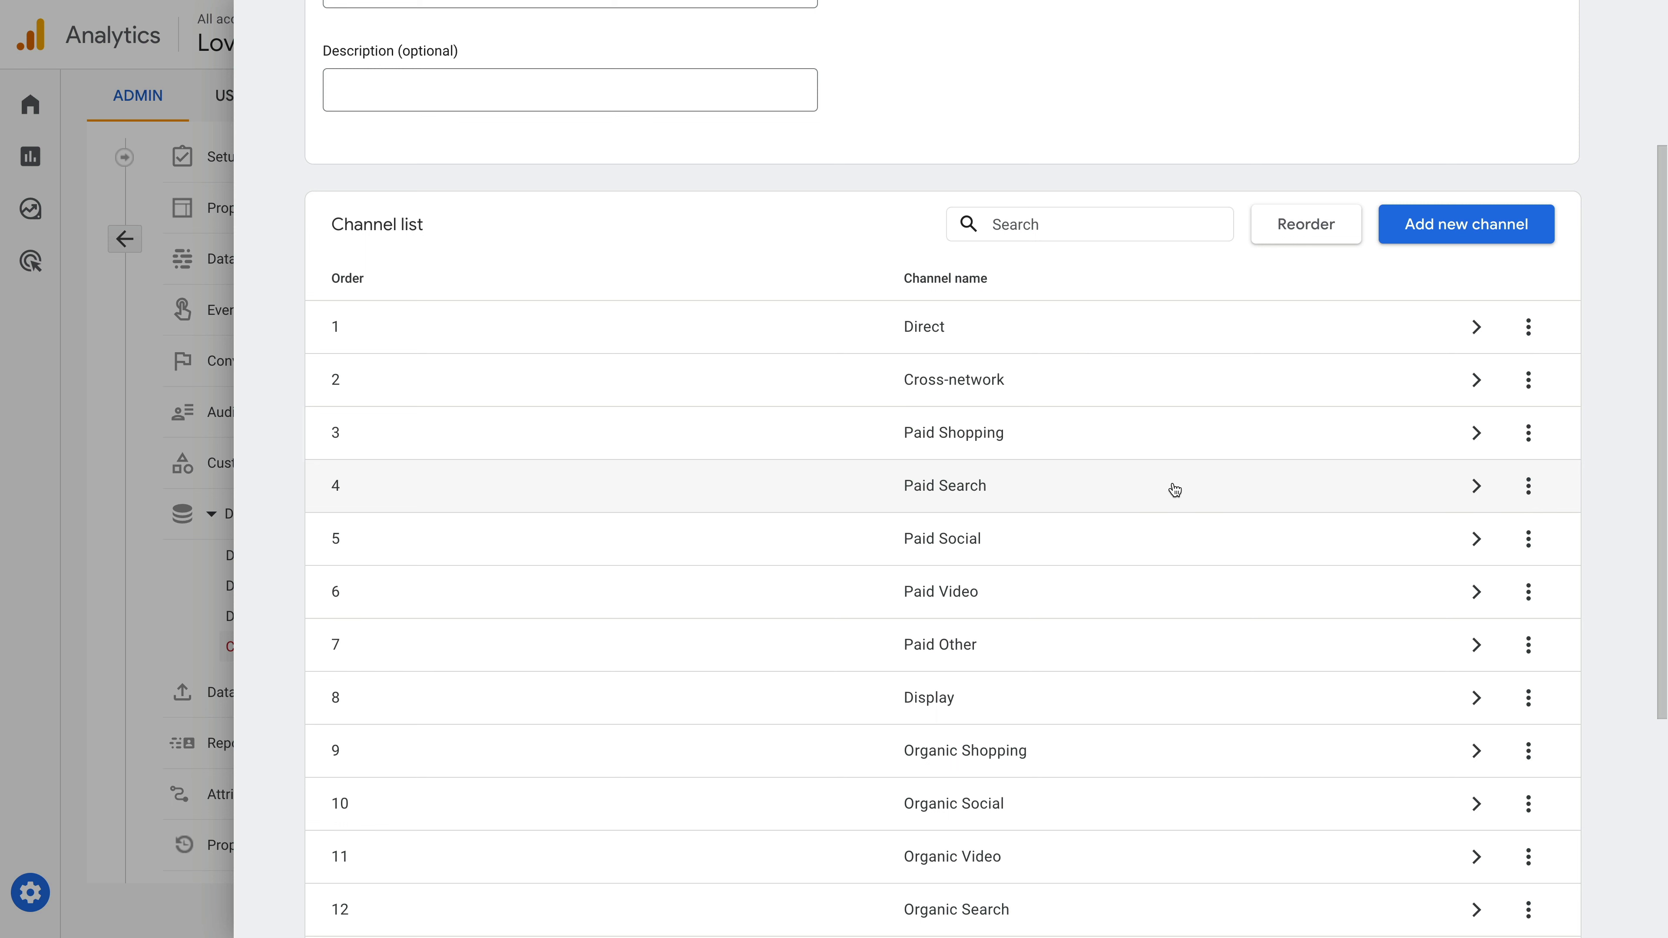
Remove Direct, Cross-network, Paid Shopping, Paid Search, Paid Social, Paid Video and Paid Other channels
{"action": "left_click", "coordinate": [1519, 340]}
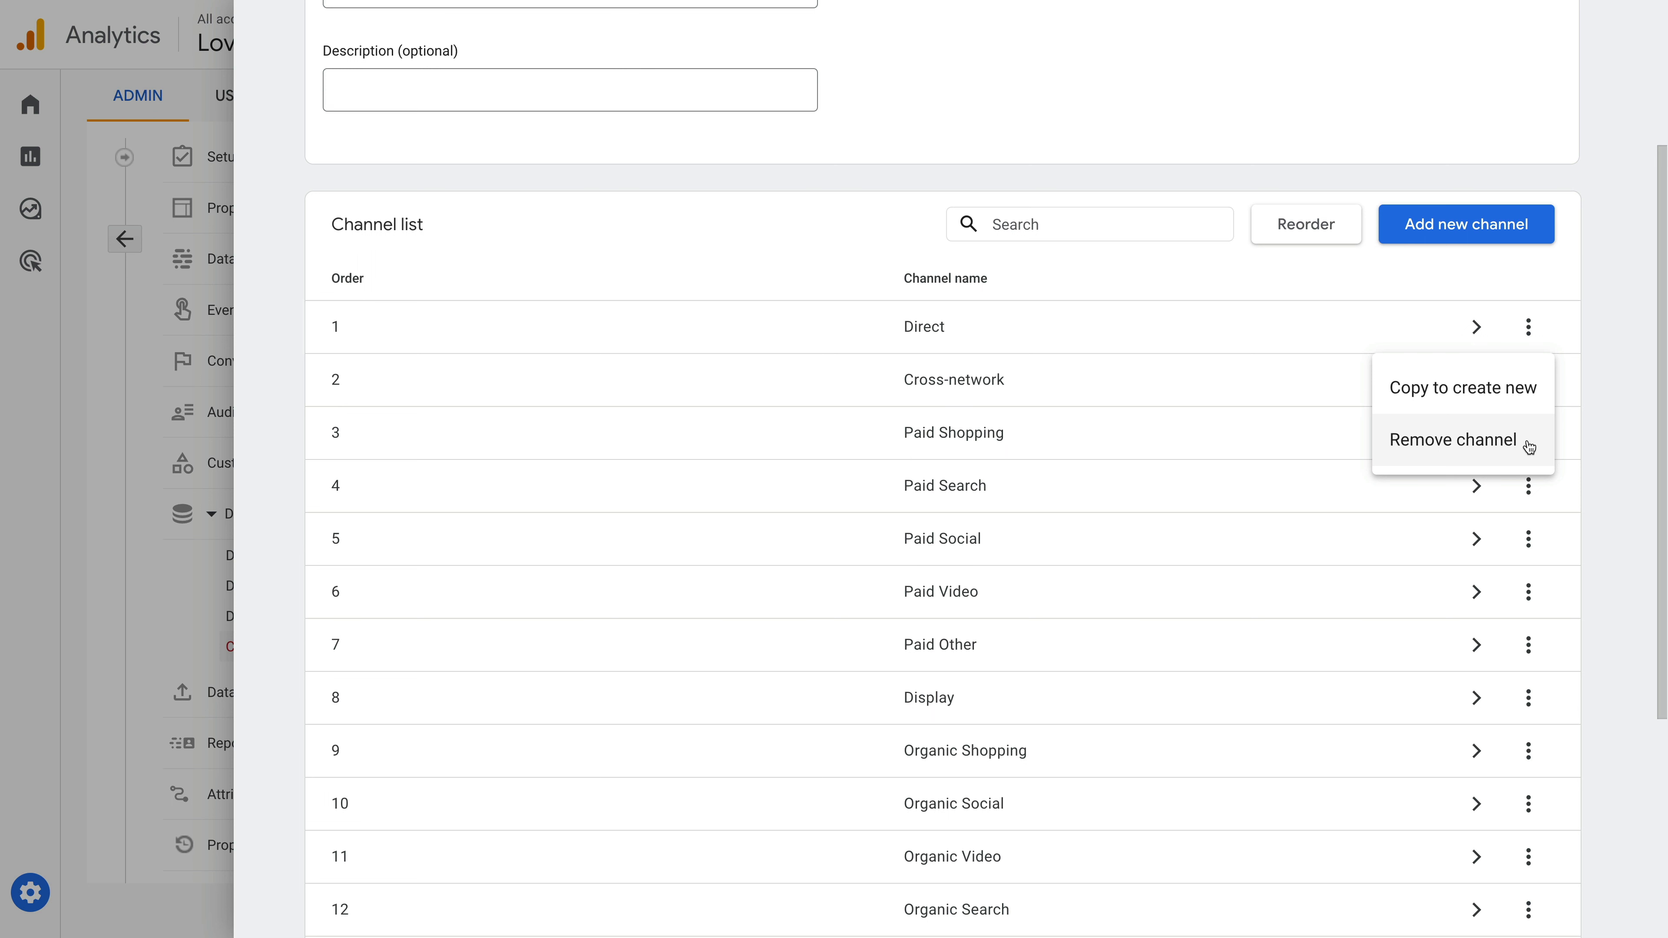
{"action": "left_click", "coordinate": [1284, 294]}
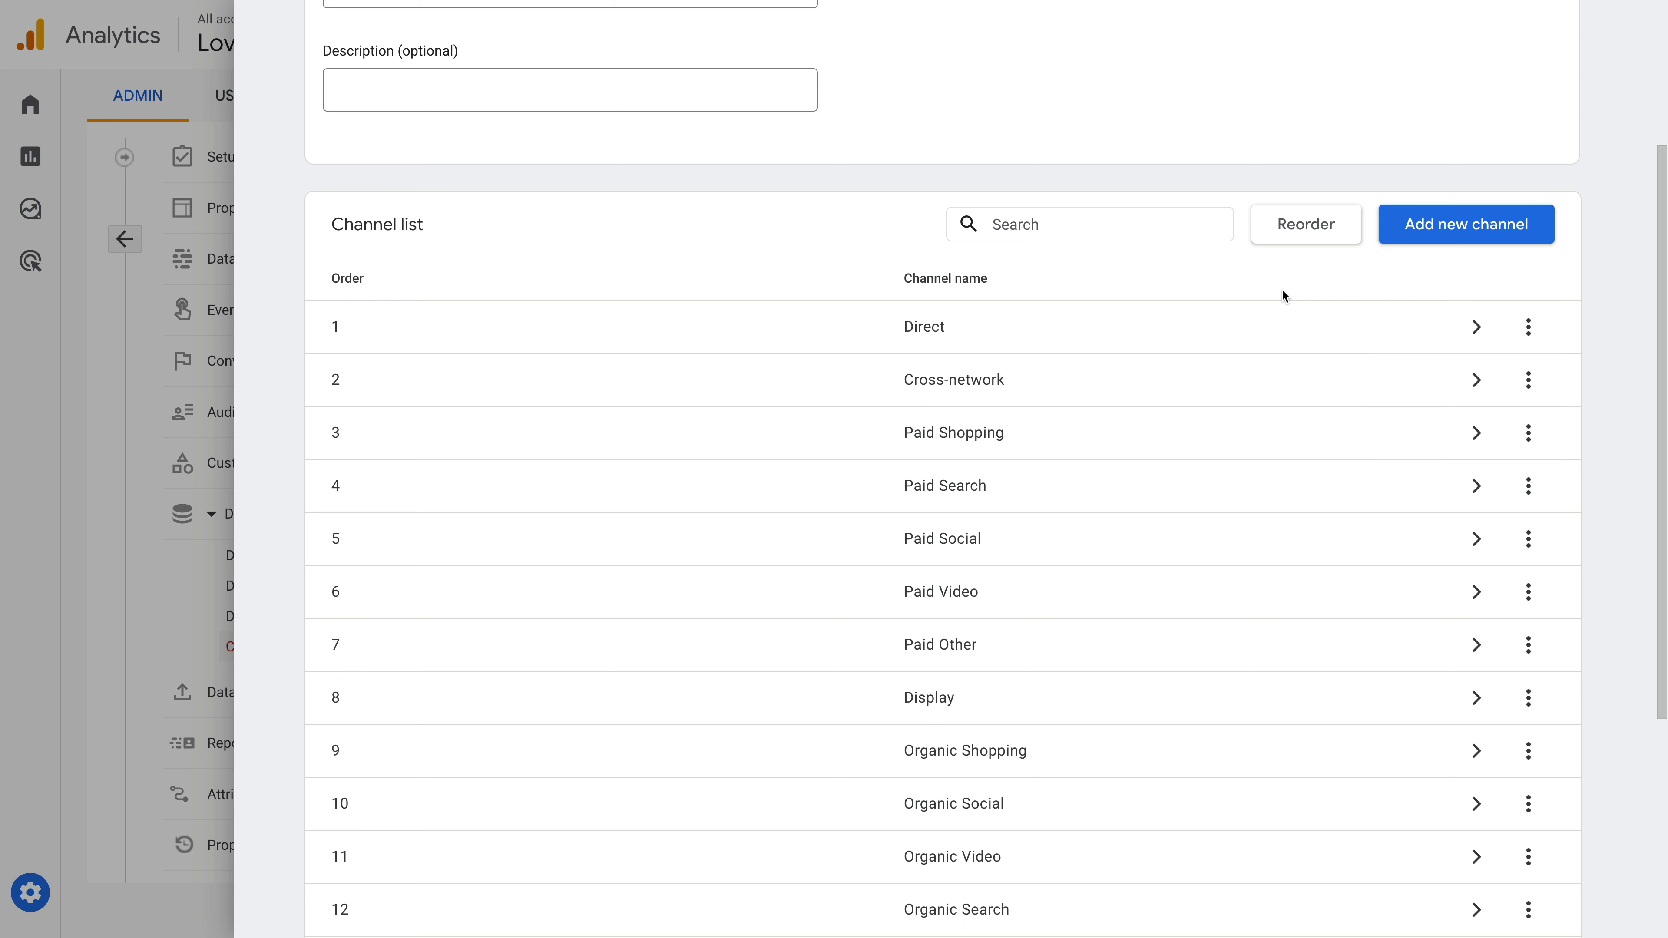
{"action": "left_click", "coordinate": [1528, 326]}
{"action": "left_click", "coordinate": [1483, 440]}
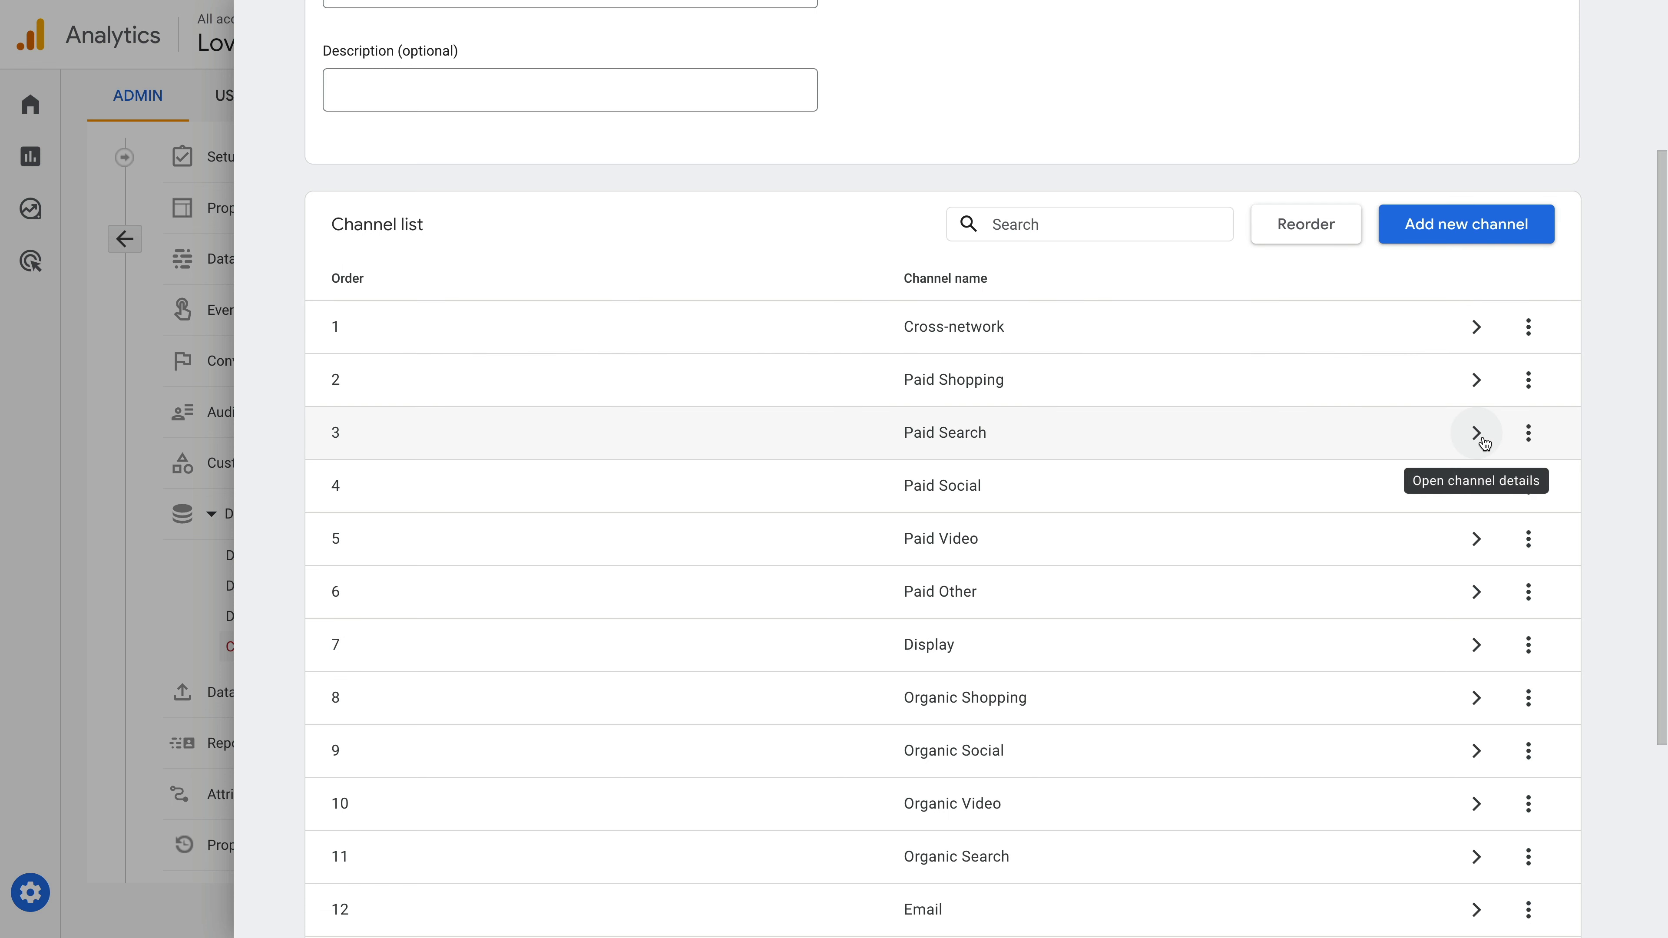
{"action": "left_click", "coordinate": [1528, 326]}
{"action": "left_click", "coordinate": [1477, 437]}
{"action": "left_click", "coordinate": [1528, 326]}
{"action": "left_click", "coordinate": [1485, 440]}
{"action": "left_click", "coordinate": [1528, 327]}
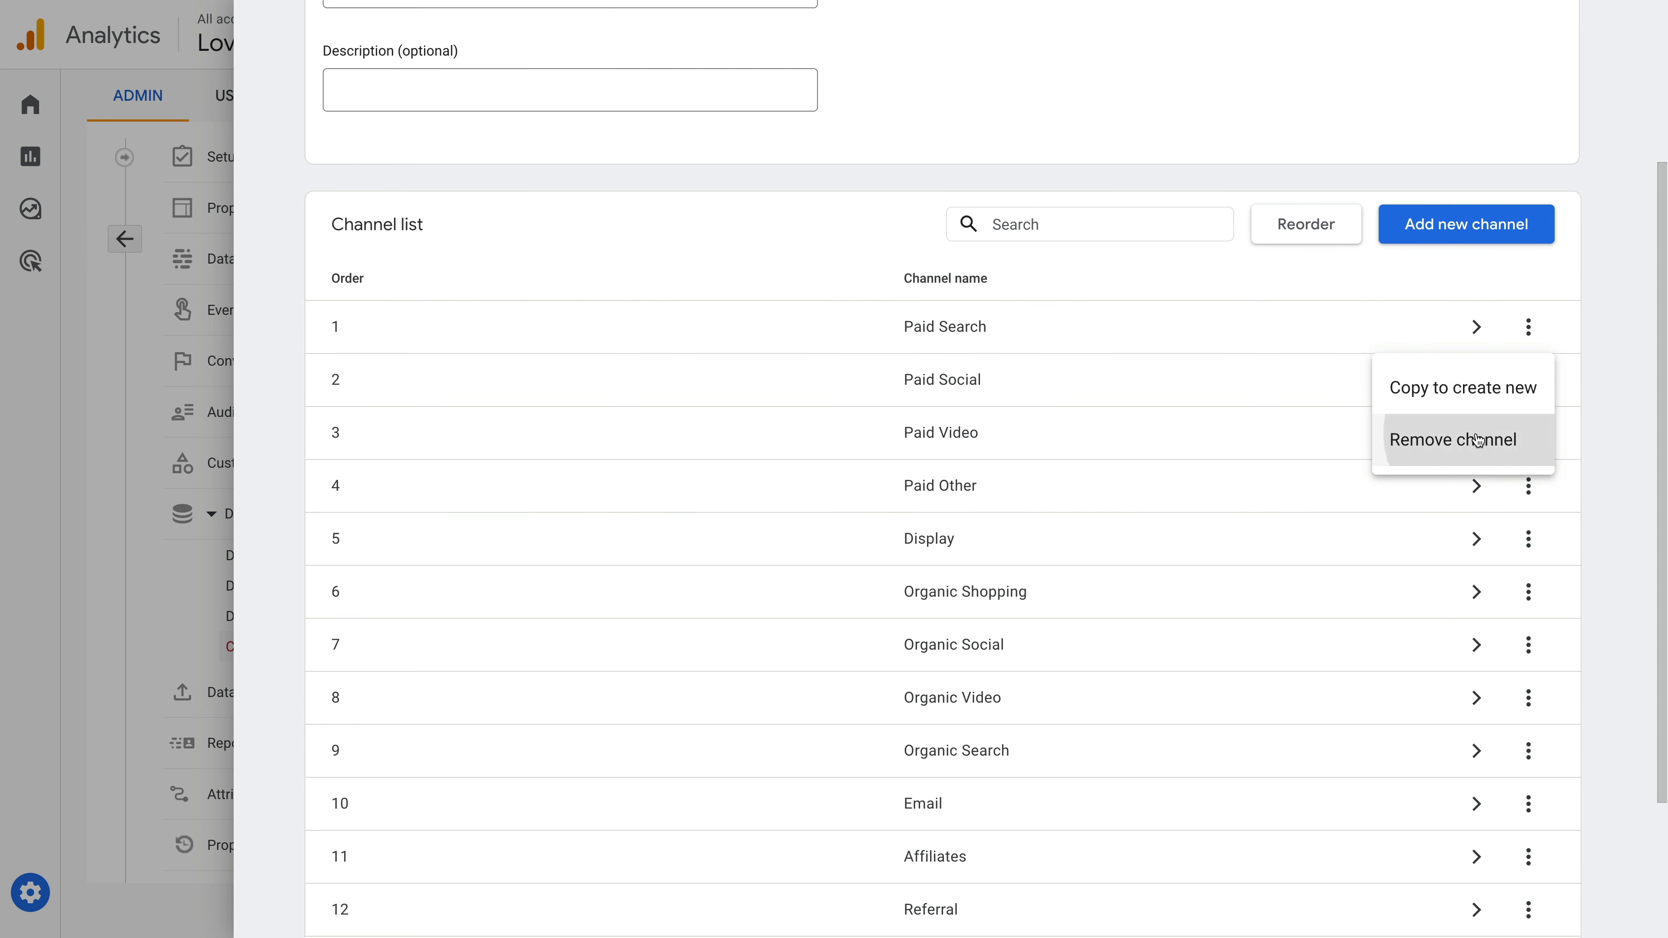
{"action": "left_click", "coordinate": [1478, 439]}
{"action": "left_click", "coordinate": [1528, 326]}
{"action": "left_click", "coordinate": [1484, 437]}
{"action": "left_click", "coordinate": [1528, 327]}
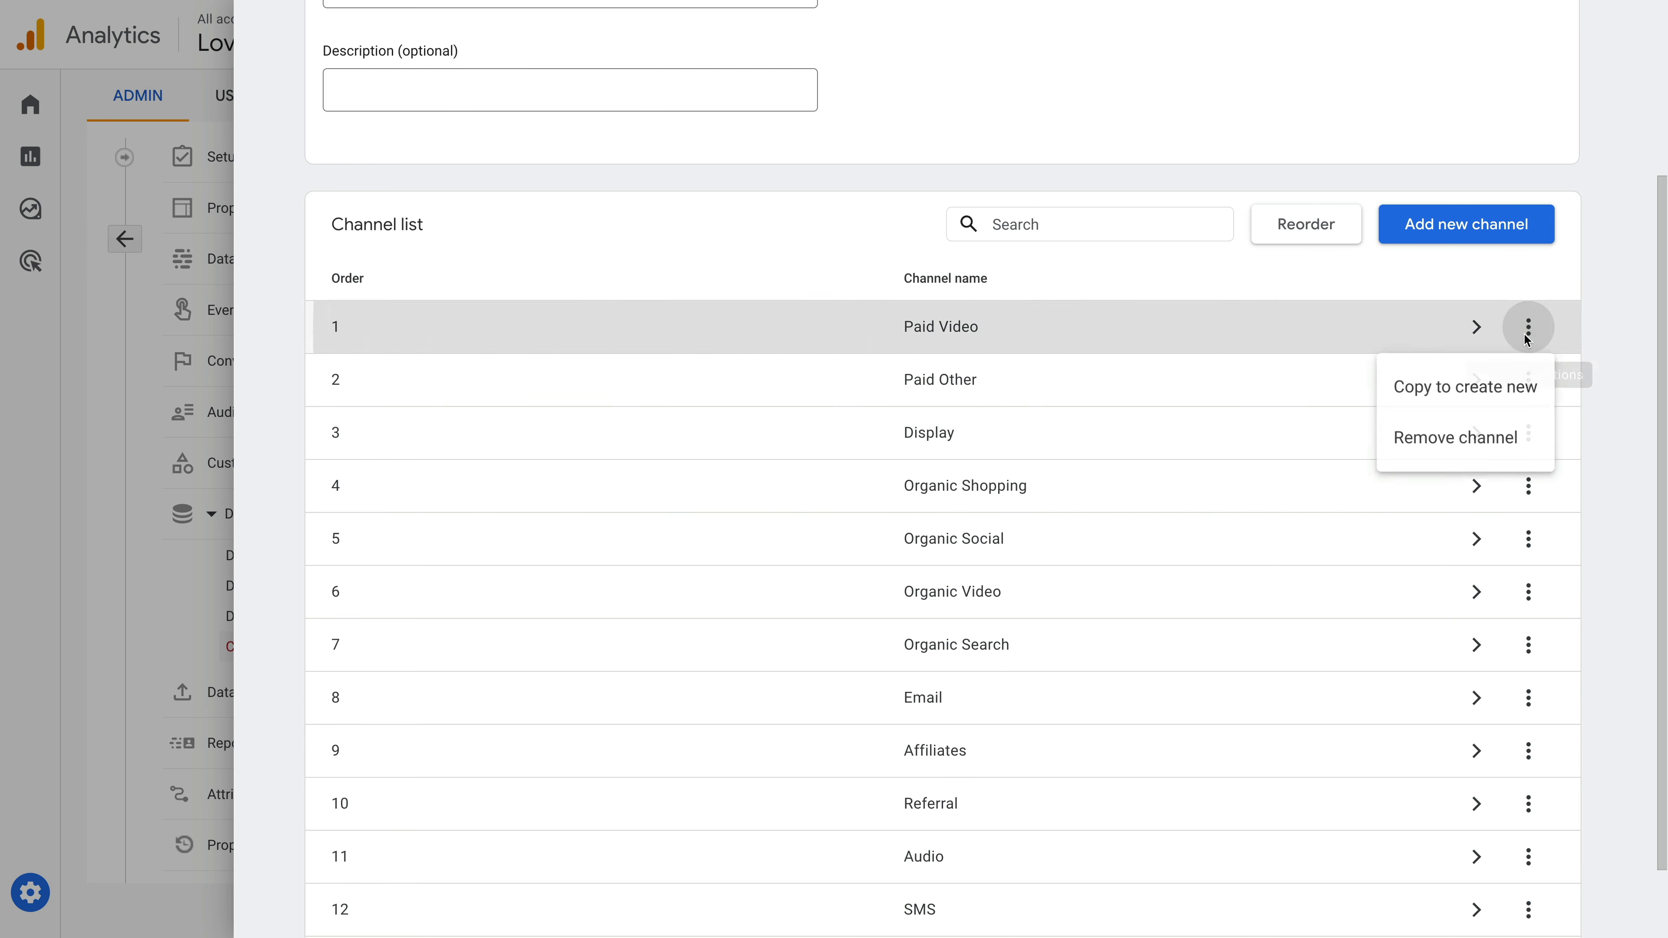
{"action": "left_click", "coordinate": [1478, 437]}
{"action": "left_click", "coordinate": [1528, 327]}
{"action": "left_click", "coordinate": [1475, 433]}
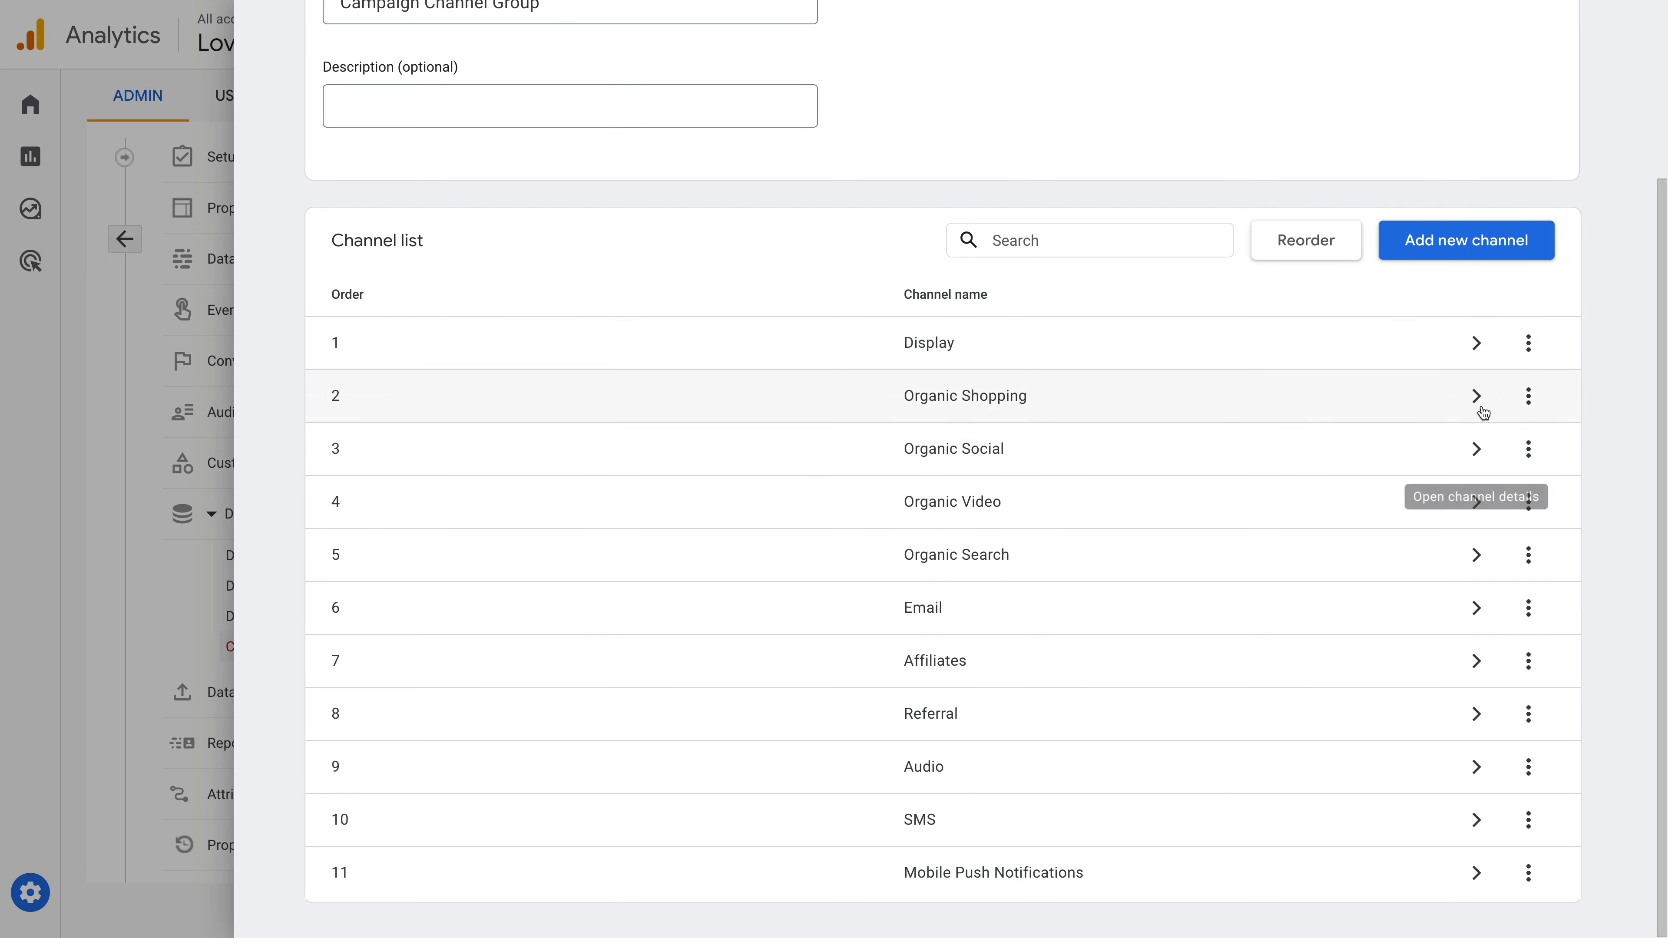
Remove Display, the Organic channels, Referral, Audio, SMS and Mobile Push Notifications, leaving Email and Affiliates
{"action": "left_click", "coordinate": [1528, 344]}
{"action": "left_click", "coordinate": [1471, 454]}
{"action": "left_click", "coordinate": [1527, 395]}
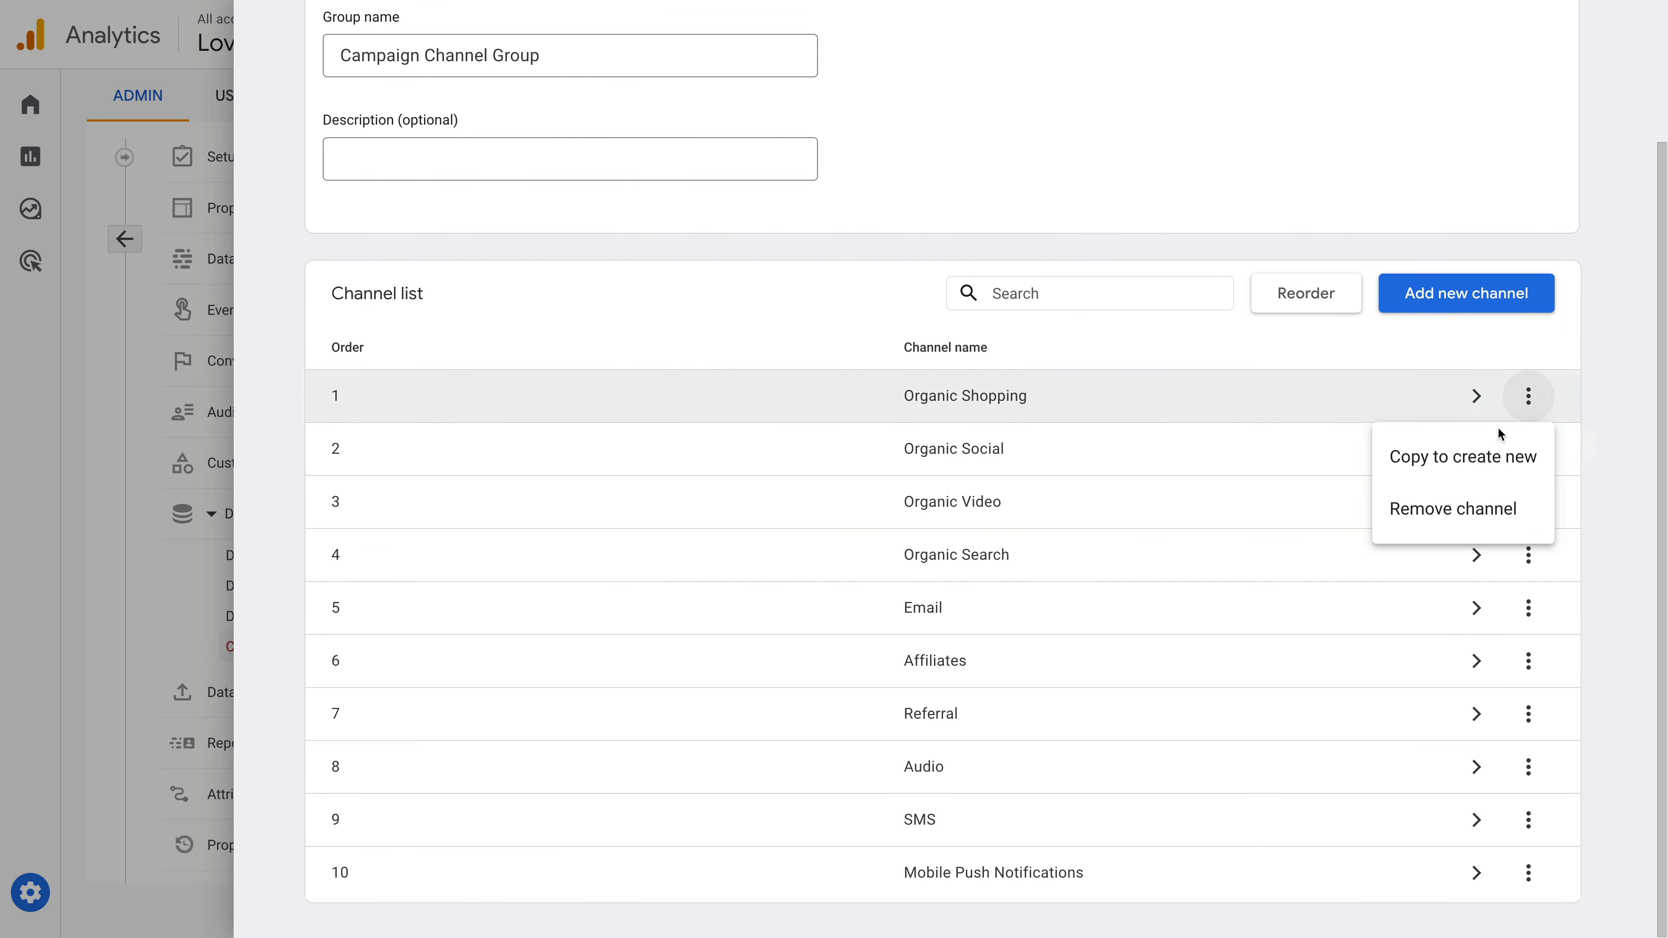
{"action": "left_click", "coordinate": [1439, 507]}
{"action": "left_click", "coordinate": [1527, 498]}
{"action": "left_click", "coordinate": [1453, 600]}
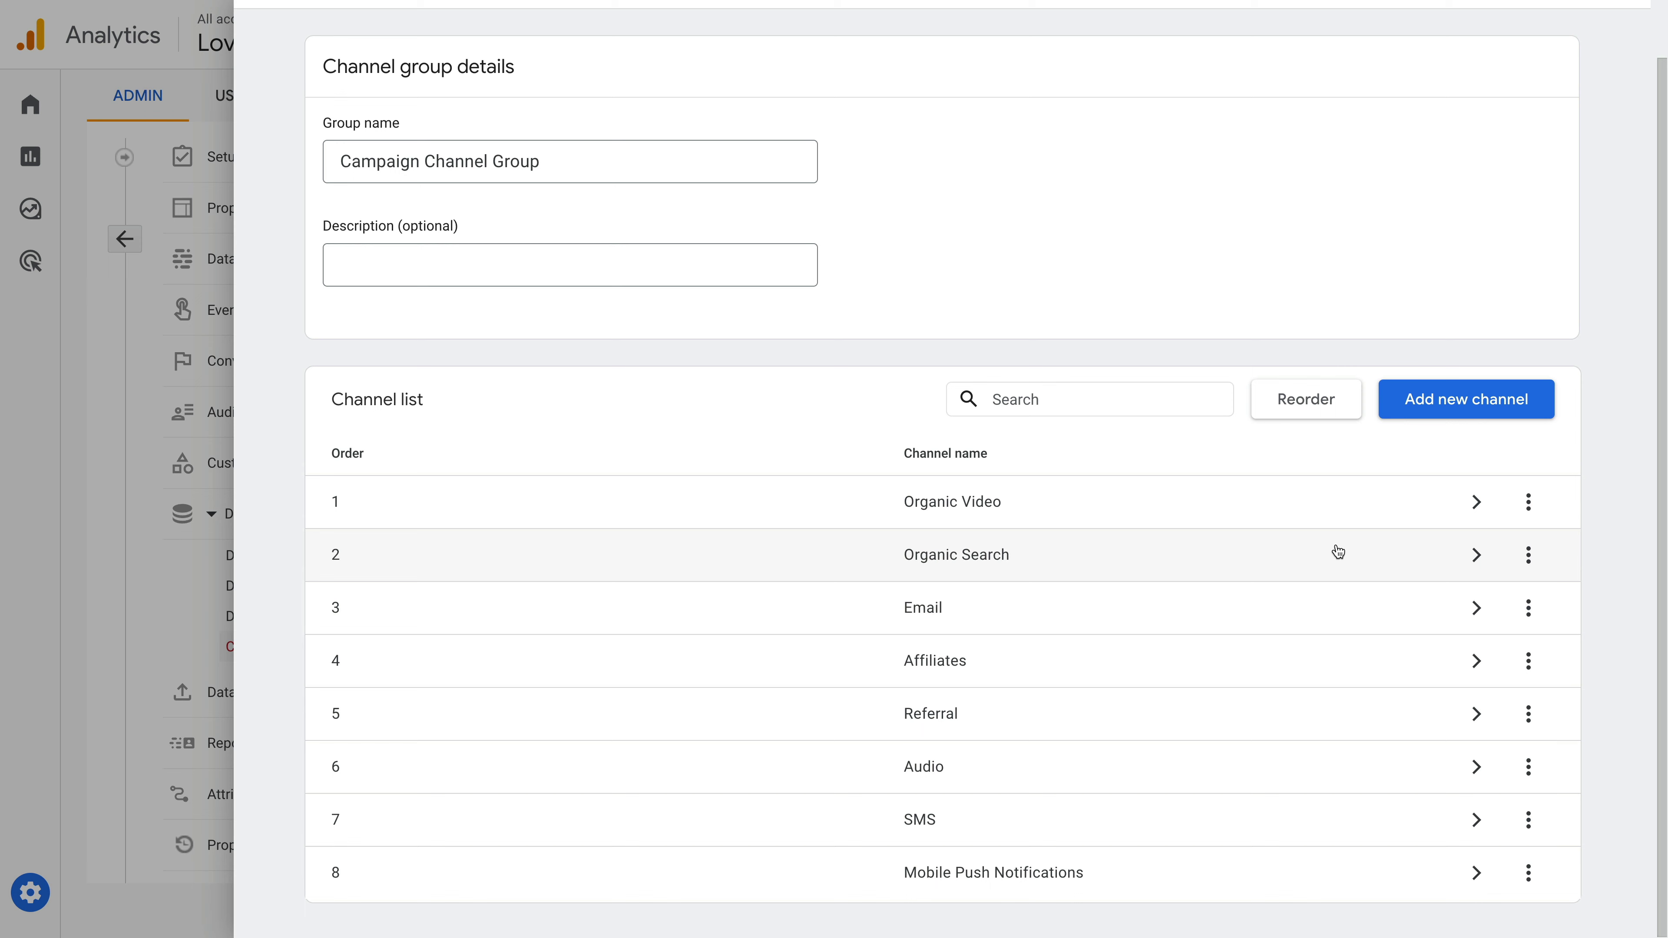
{"action": "left_click", "coordinate": [1528, 501]}
{"action": "left_click", "coordinate": [1455, 612]}
{"action": "left_click", "coordinate": [1524, 569]}
{"action": "left_click", "coordinate": [1427, 682]}
{"action": "left_click", "coordinate": [1539, 668]}
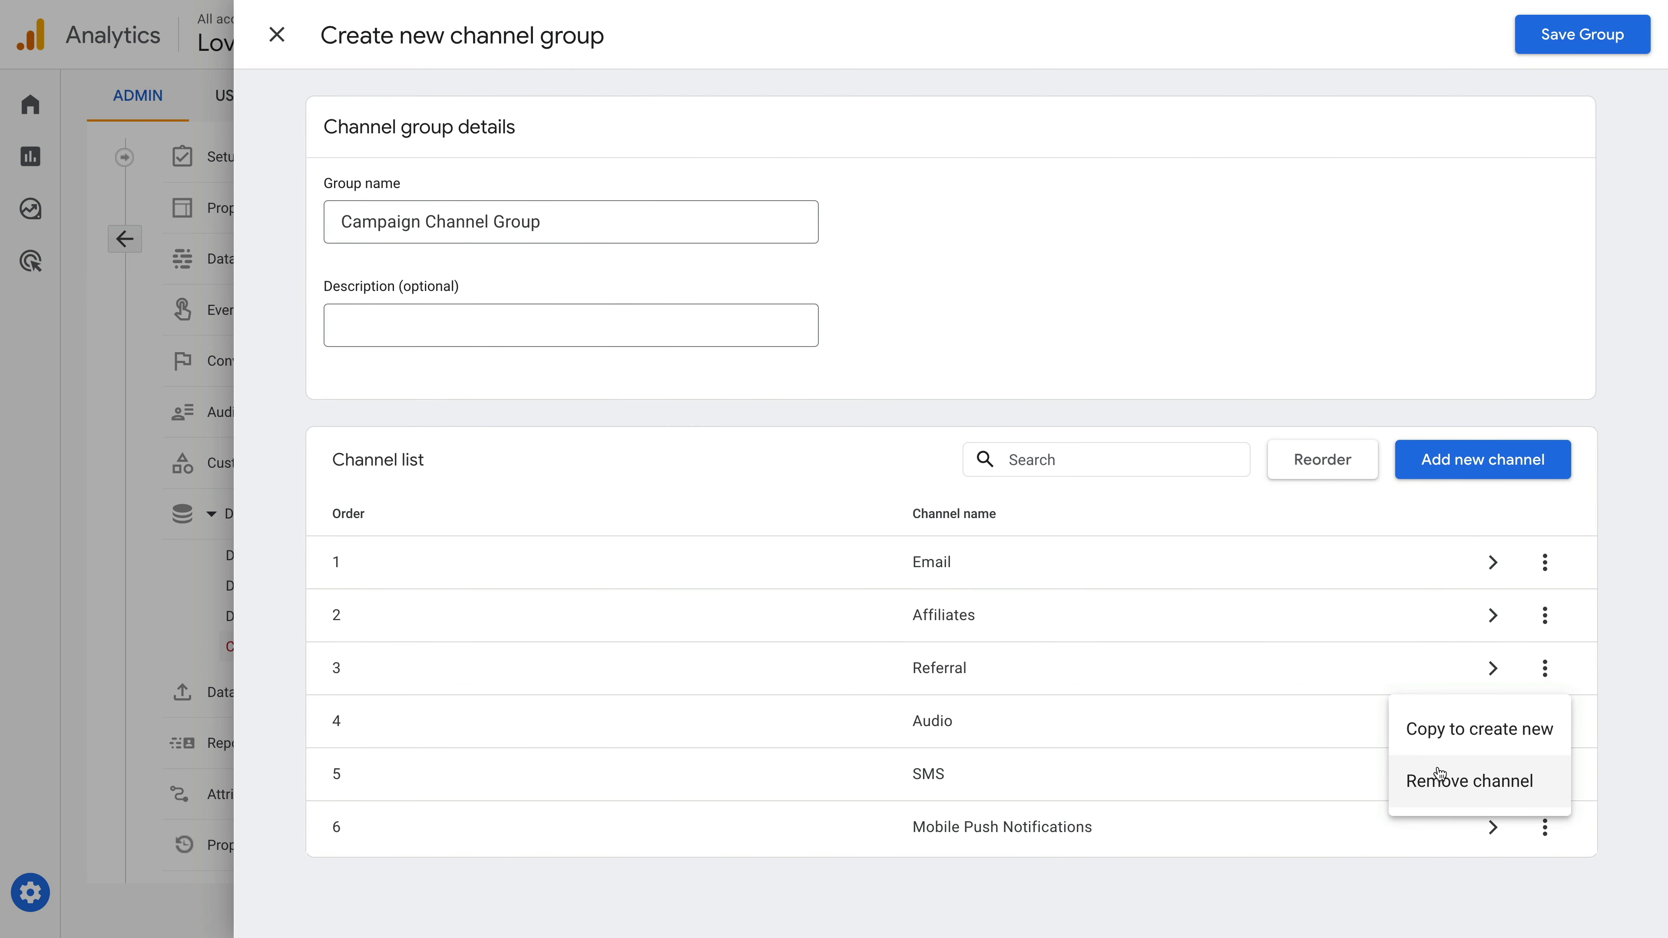
{"action": "left_click", "coordinate": [1441, 771]}
{"action": "left_click", "coordinate": [1544, 668]}
{"action": "left_click", "coordinate": [1485, 780]}
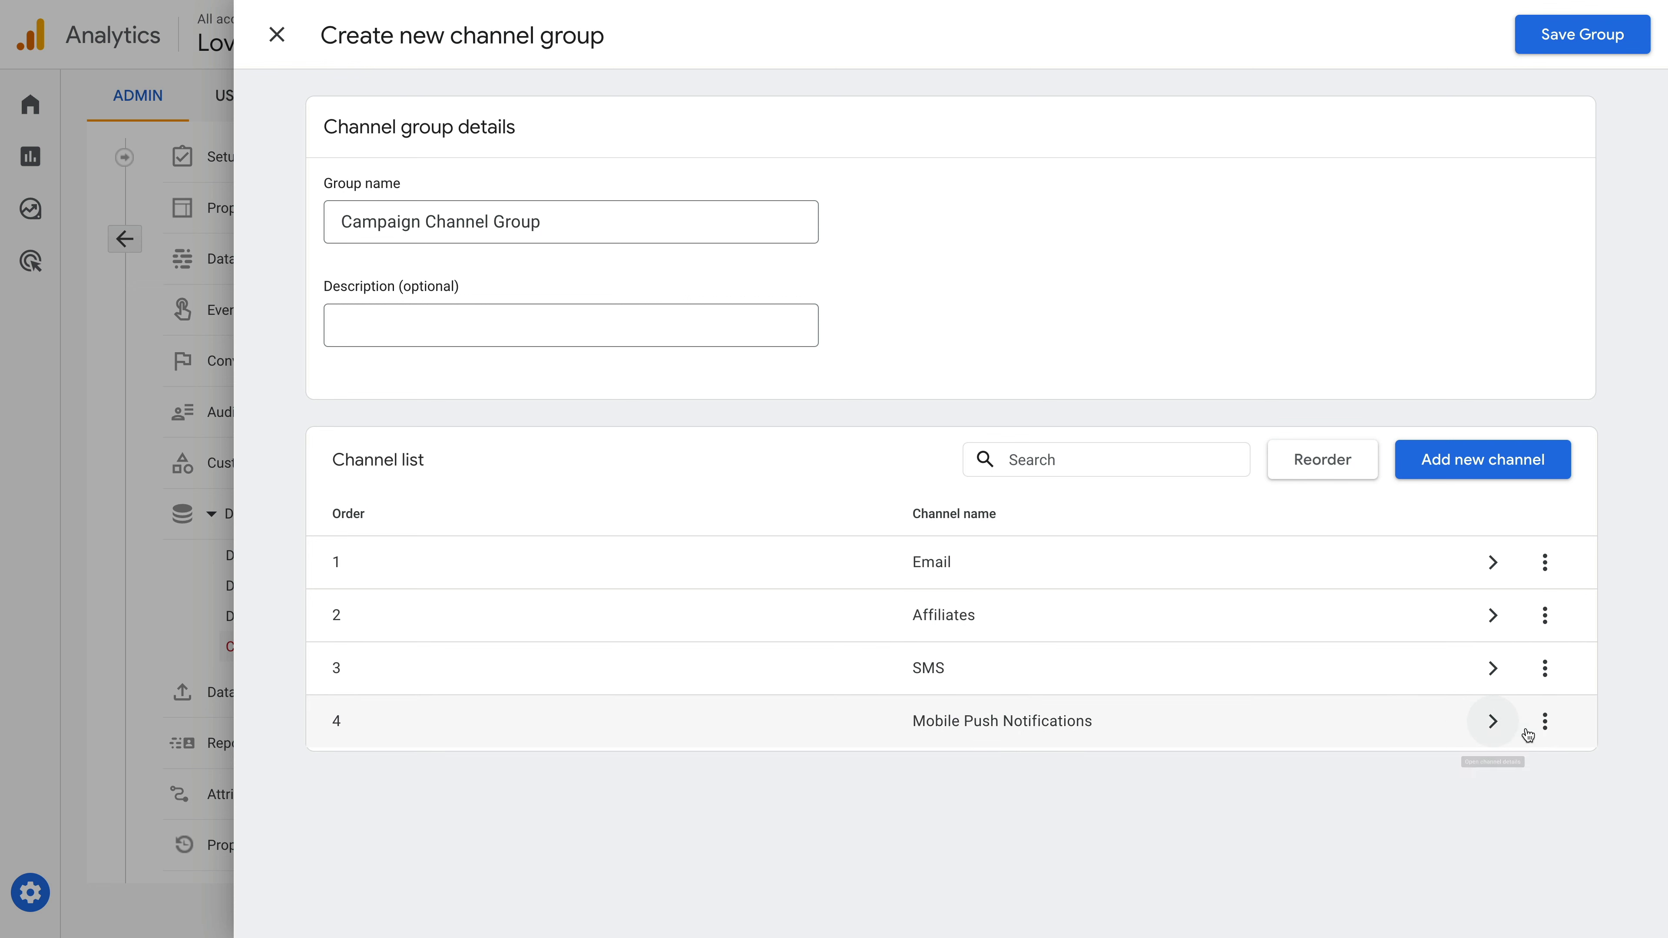
{"action": "left_click", "coordinate": [1545, 668]}
{"action": "left_click", "coordinate": [1469, 780]}
{"action": "left_click", "coordinate": [1544, 667]}
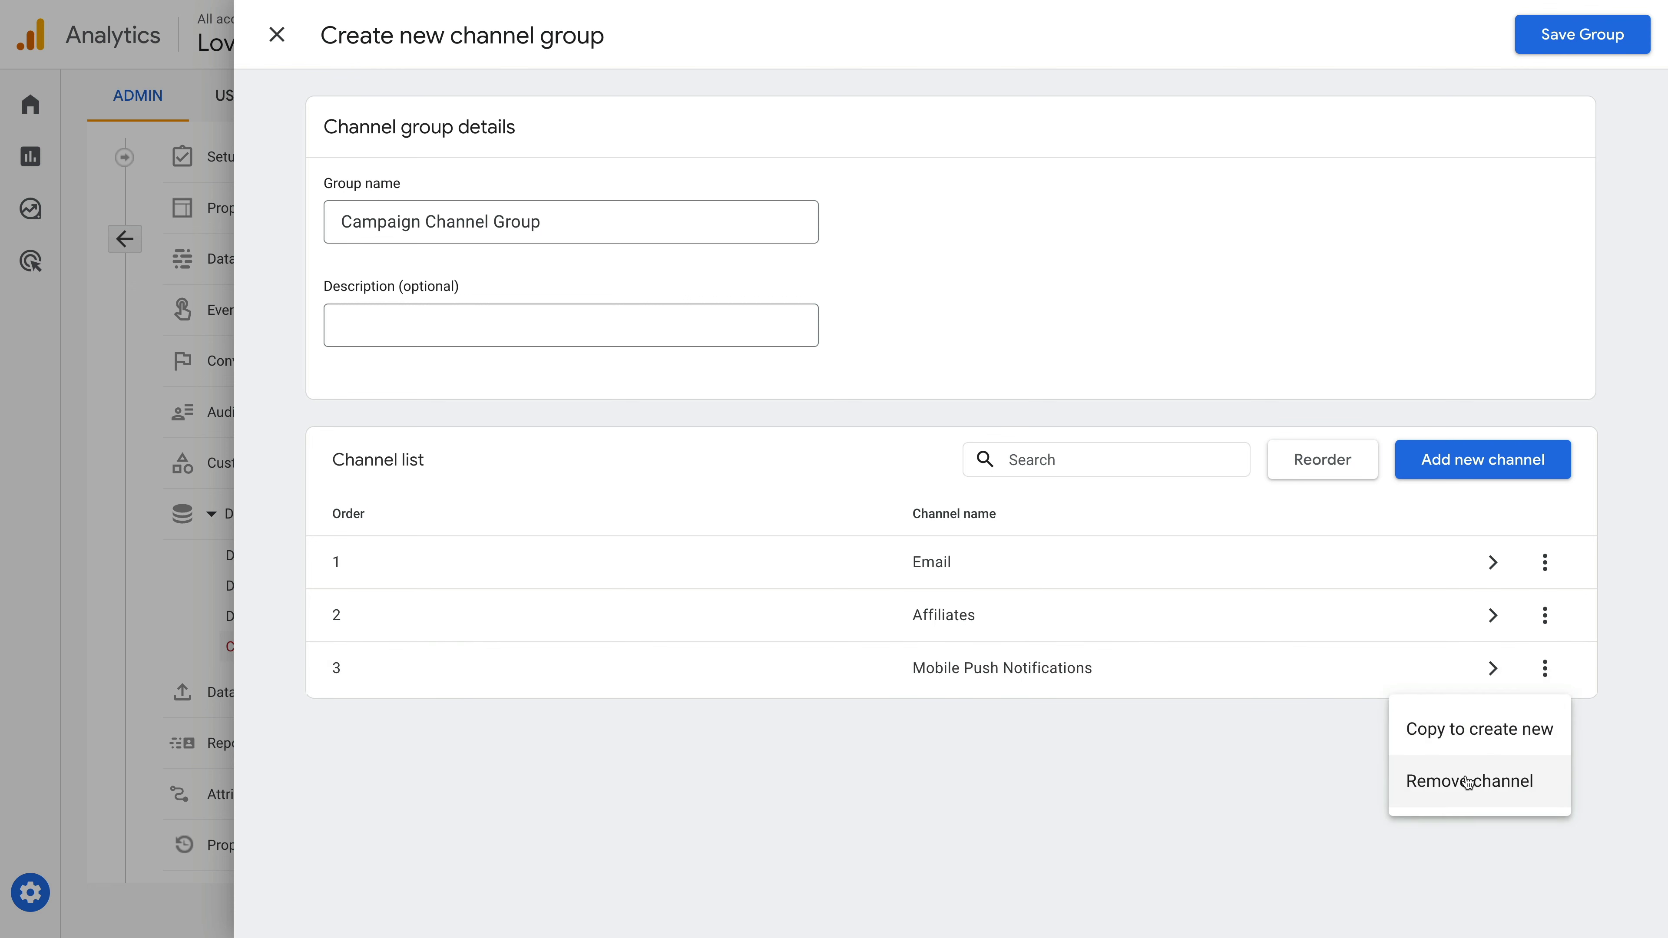
{"action": "left_click", "coordinate": [1469, 780]}
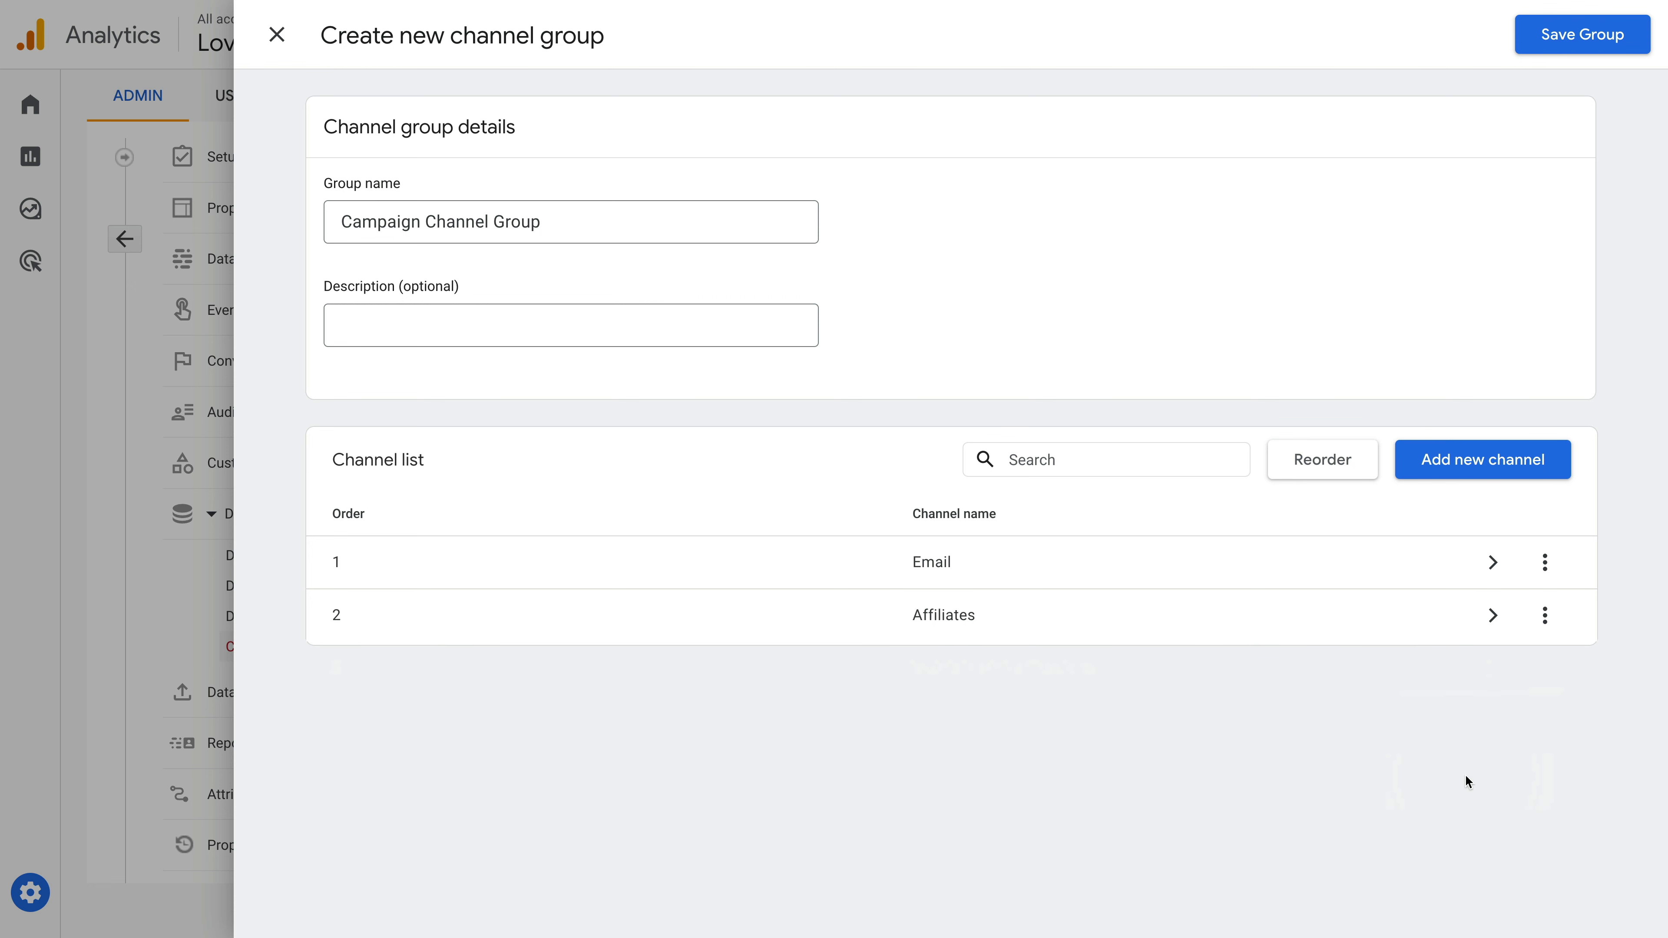
{"action": "left_click", "coordinate": [1466, 477]}
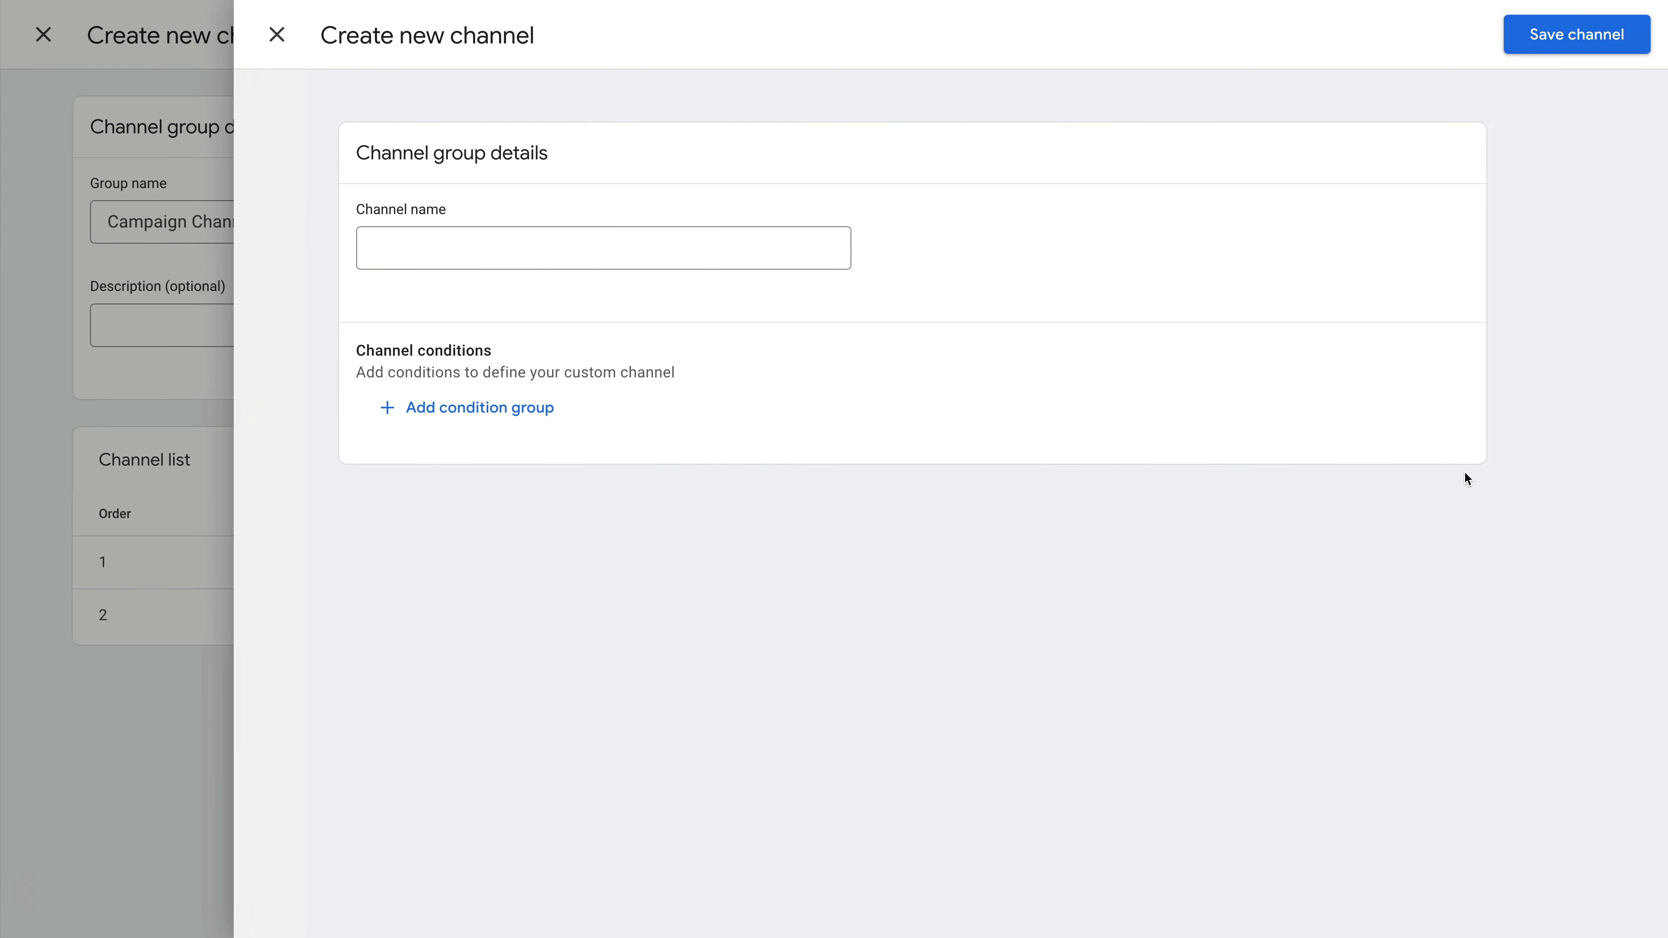
Name the new channel Advertising and add a Default channel group 'matches regex' condition
{"action": "left_click", "coordinate": [693, 246]}
{"action": "type", "text": "Advertising"}
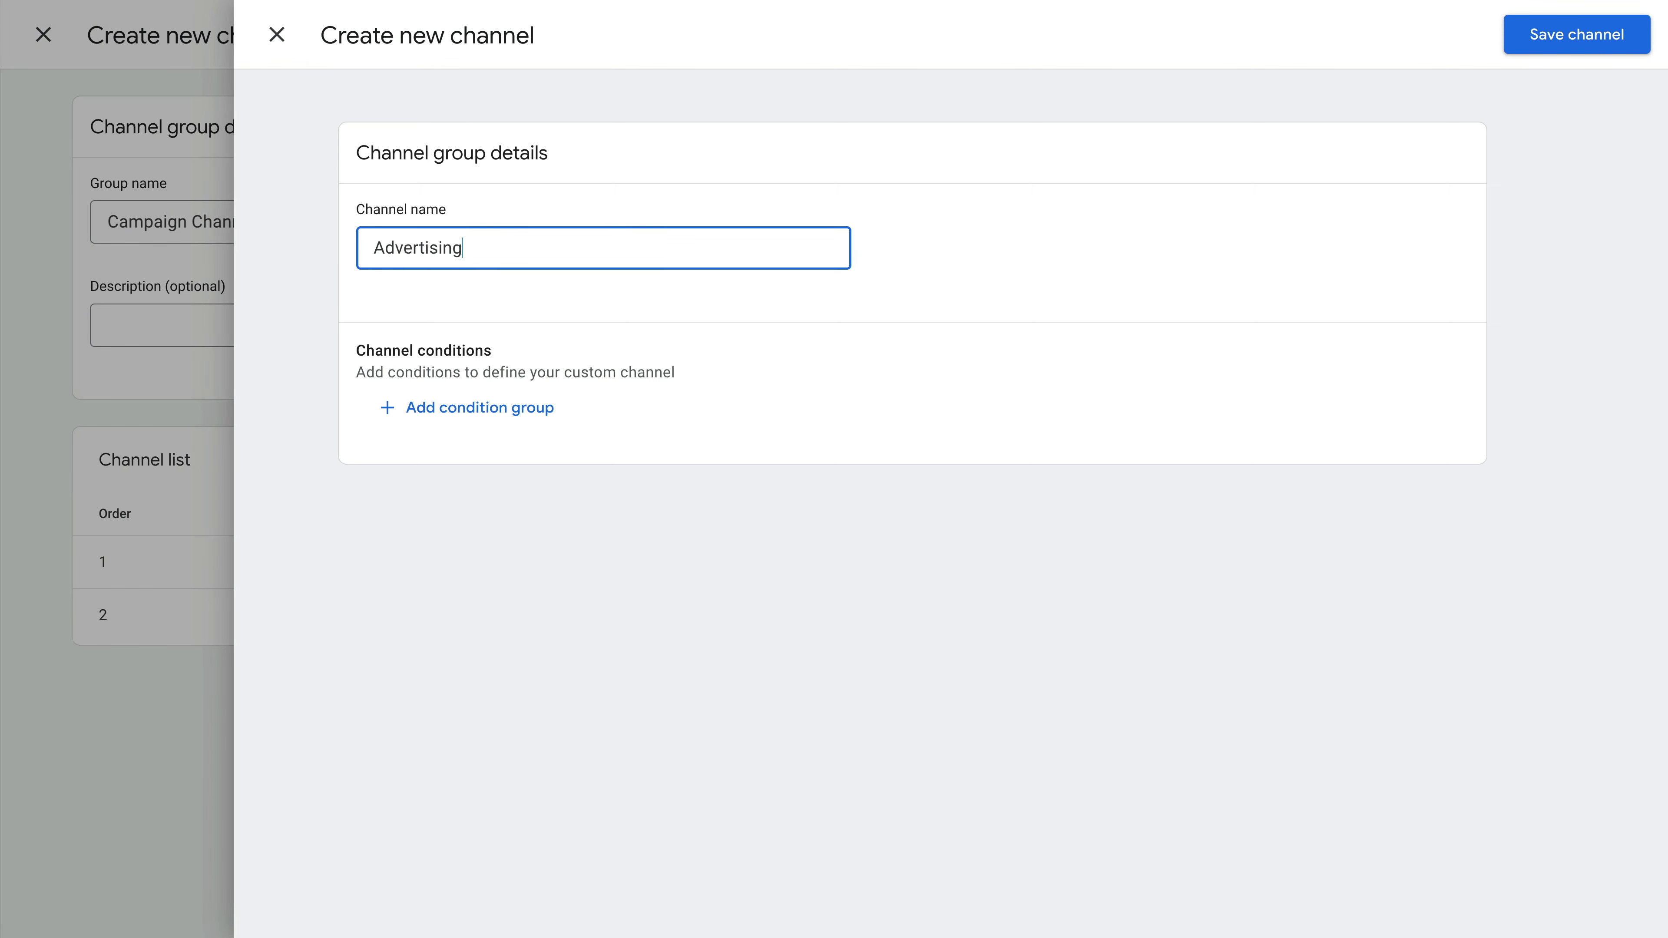
{"action": "left_click", "coordinate": [510, 425]}
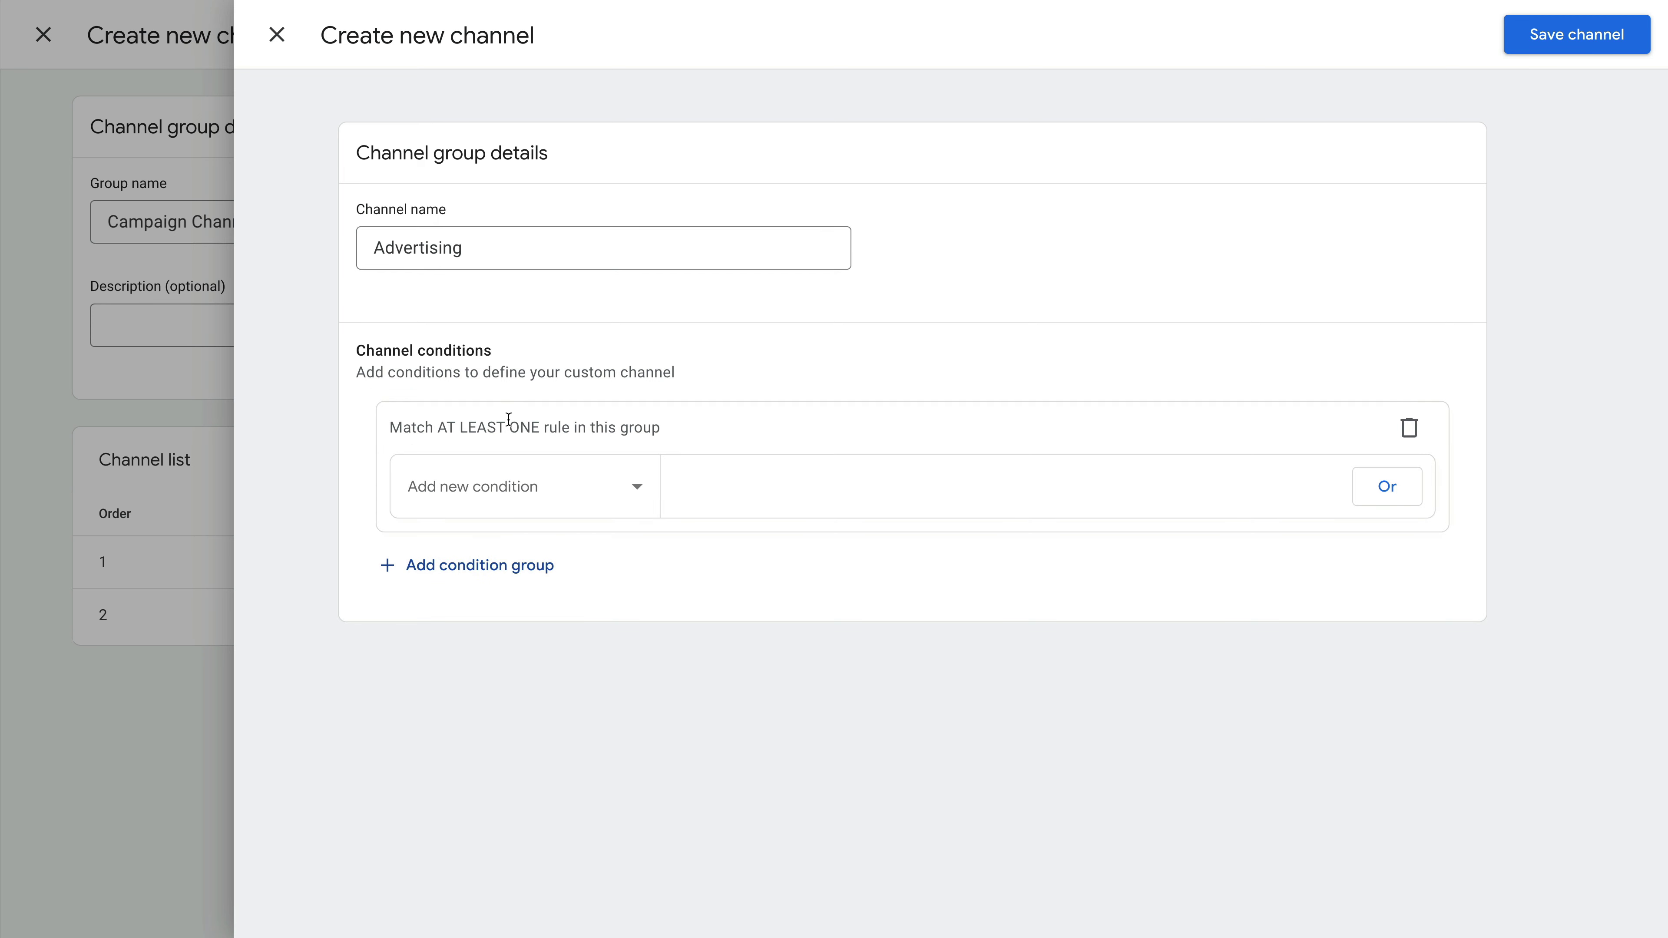
{"action": "left_click", "coordinate": [594, 489]}
{"action": "left_click", "coordinate": [595, 533]}
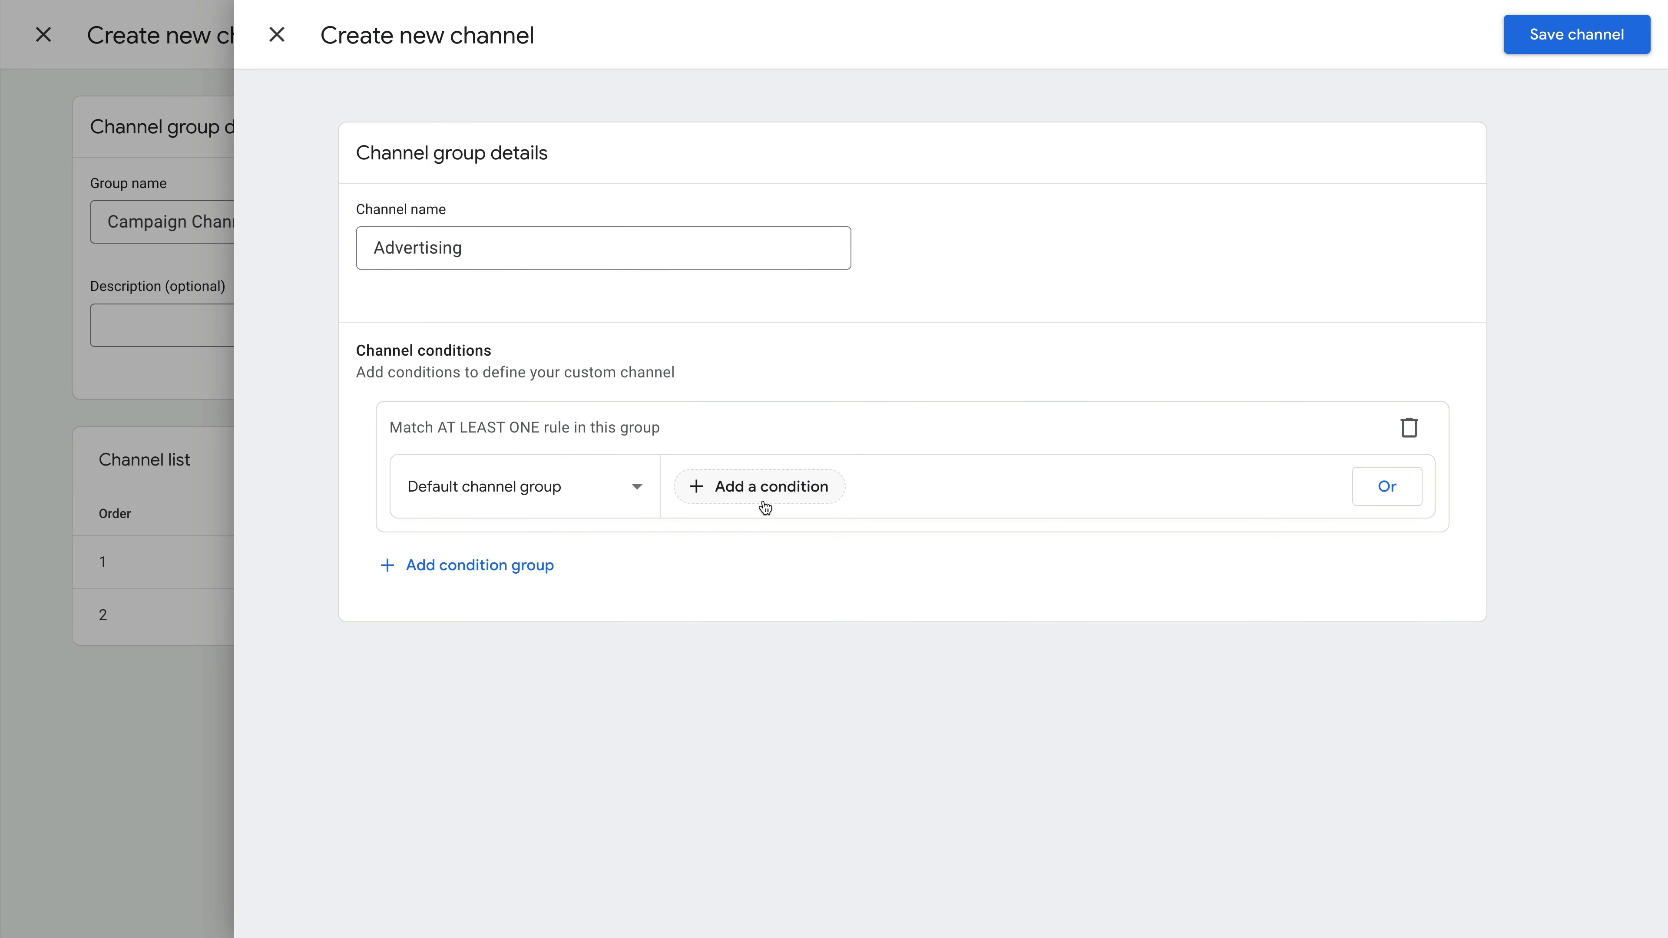
{"action": "left_click", "coordinate": [794, 487]}
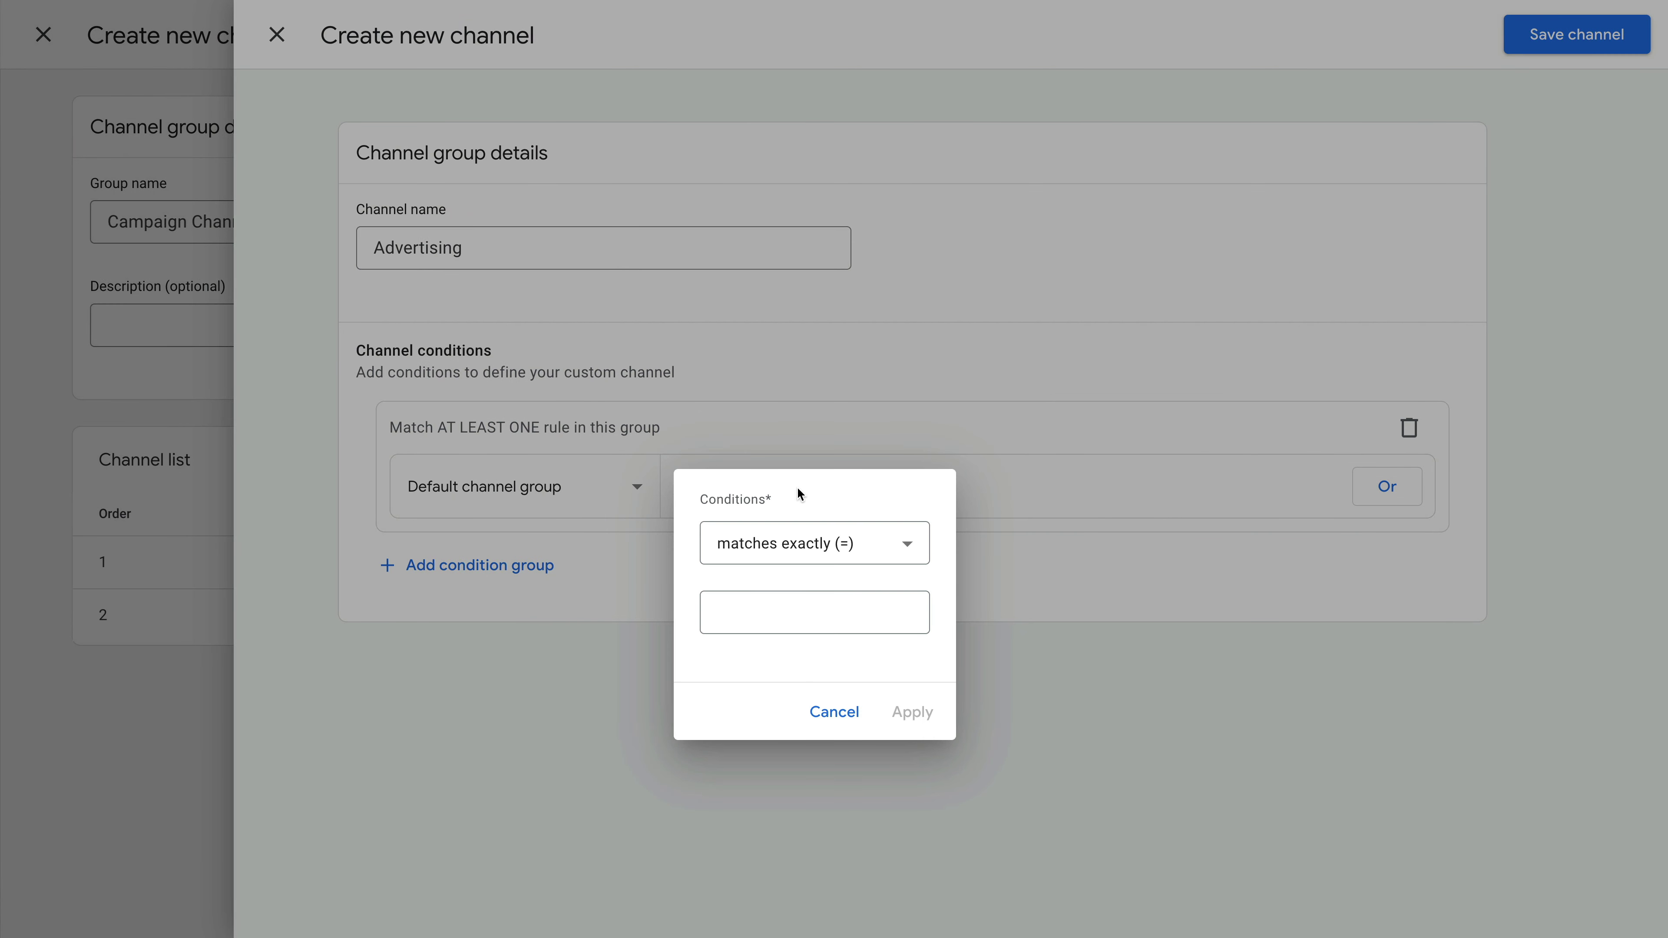
{"action": "left_click", "coordinate": [866, 542]}
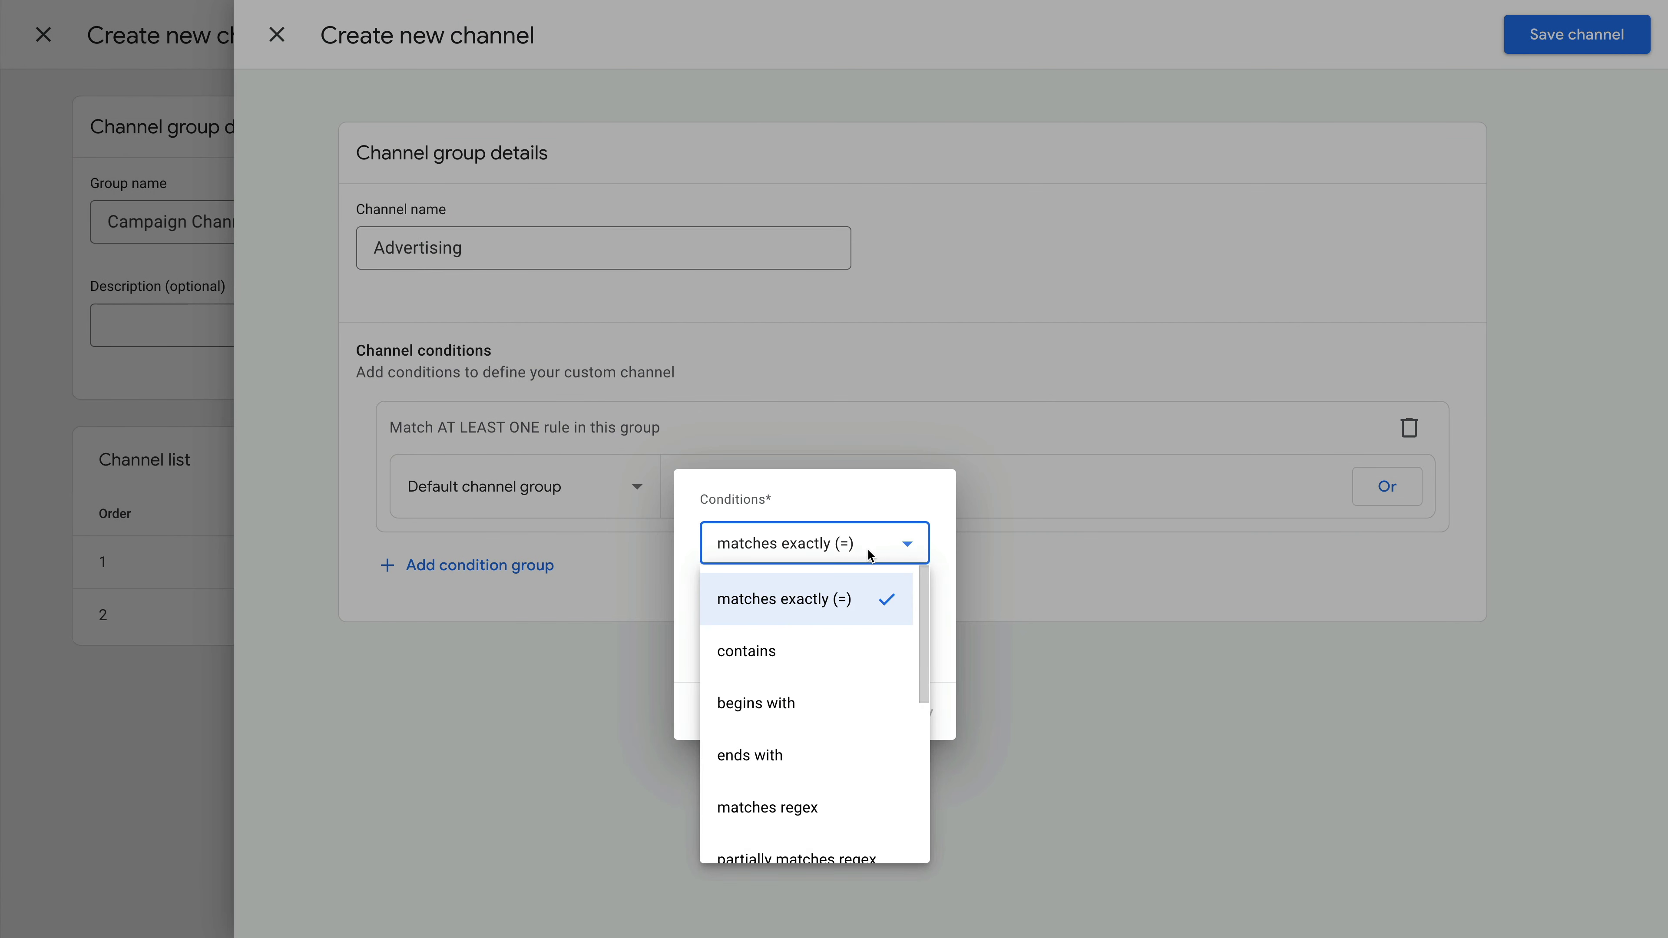
{"action": "scroll", "coordinate": [860, 710], "scroll_direction": "down", "scroll_amount": 1}
{"action": "left_click", "coordinate": [851, 753]}
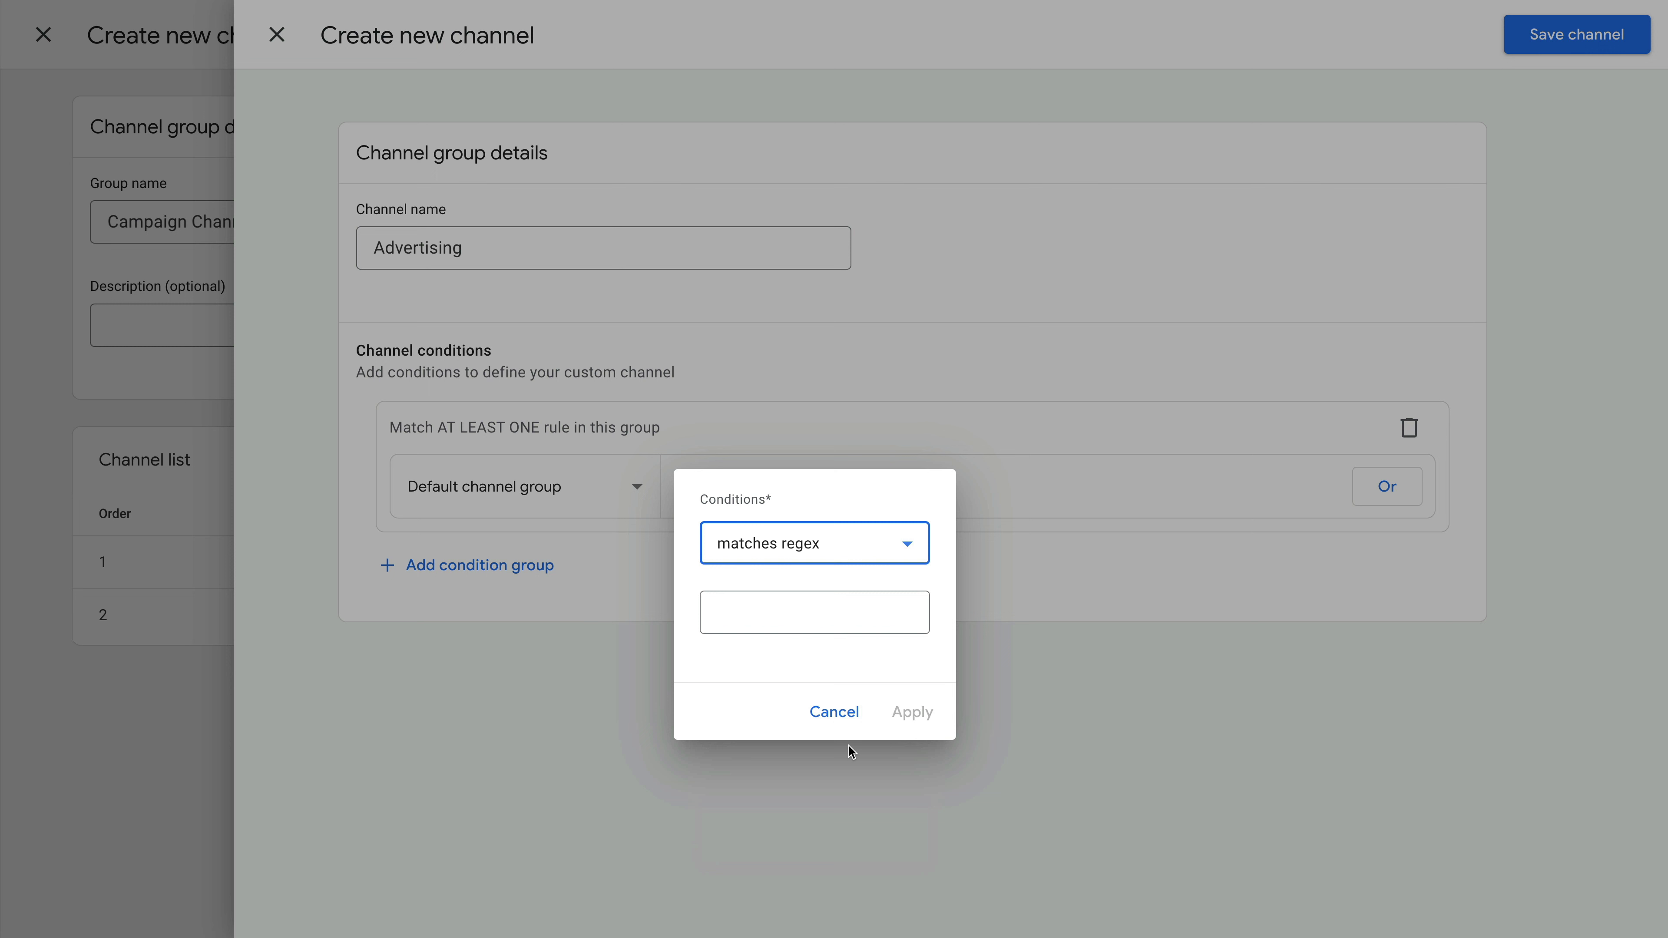
Enter the regex cross\-network|display|paid.* , apply it, and save the Advertising channel
{"action": "left_click", "coordinate": [864, 611]}
{"action": "type", "text": "c"}
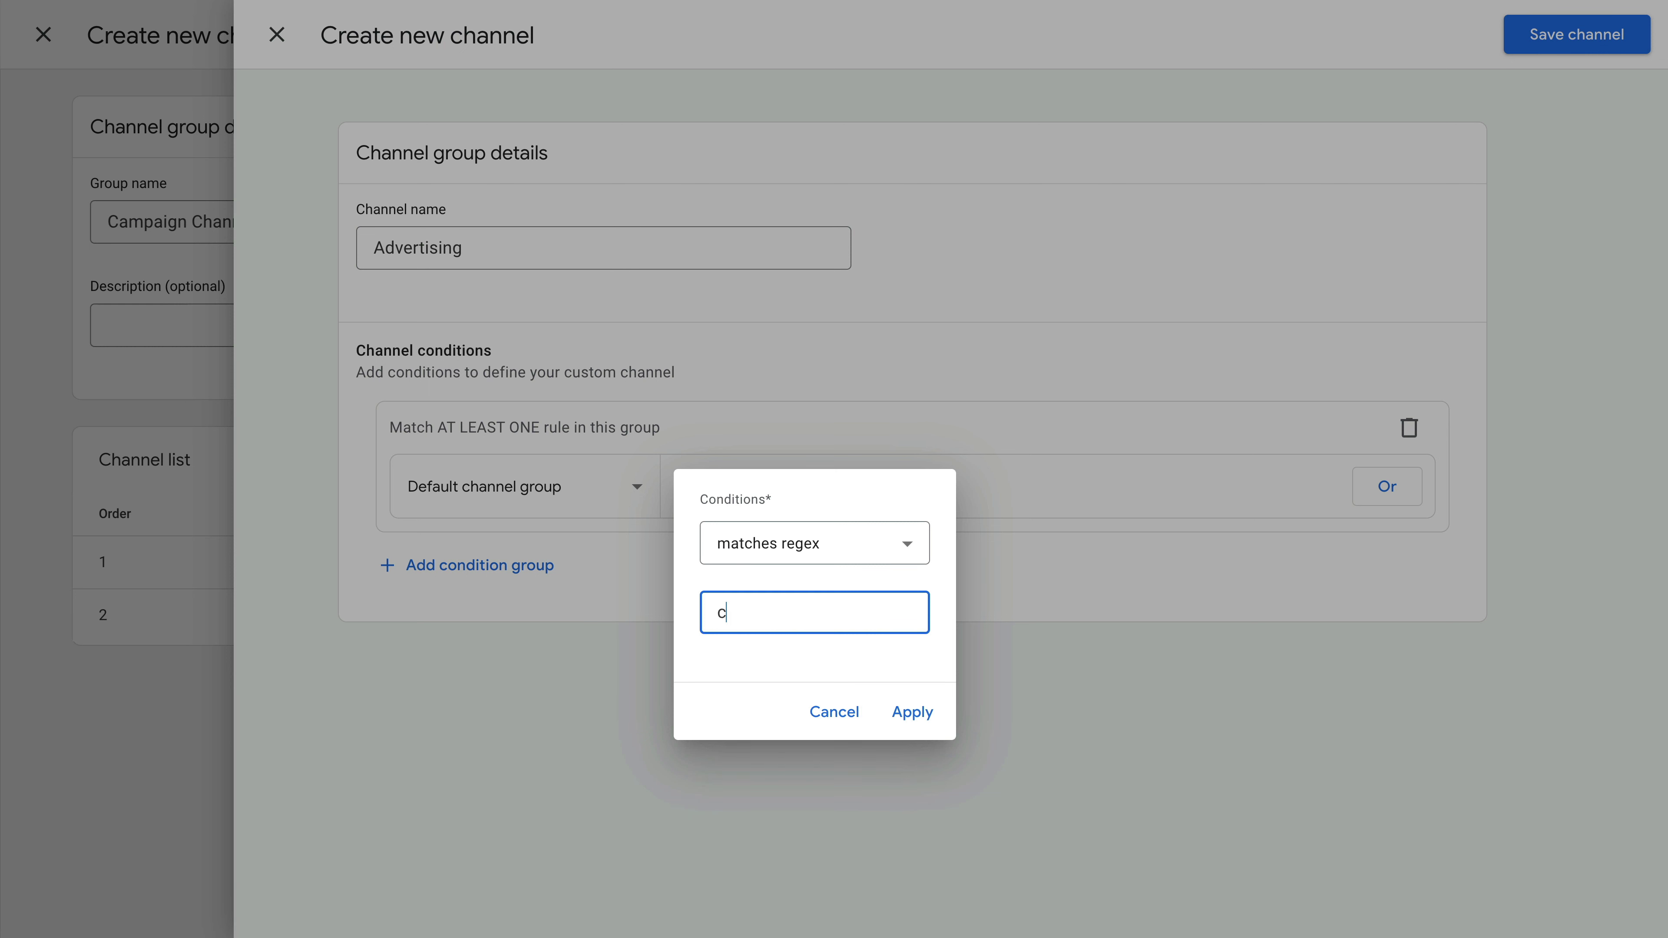
{"action": "type", "text": "ross"}
{"action": "type", "text": "\\-network"}
{"action": "type", "text": "|"}
{"action": "type", "text": "display"}
{"action": "type", "text": "|paid"}
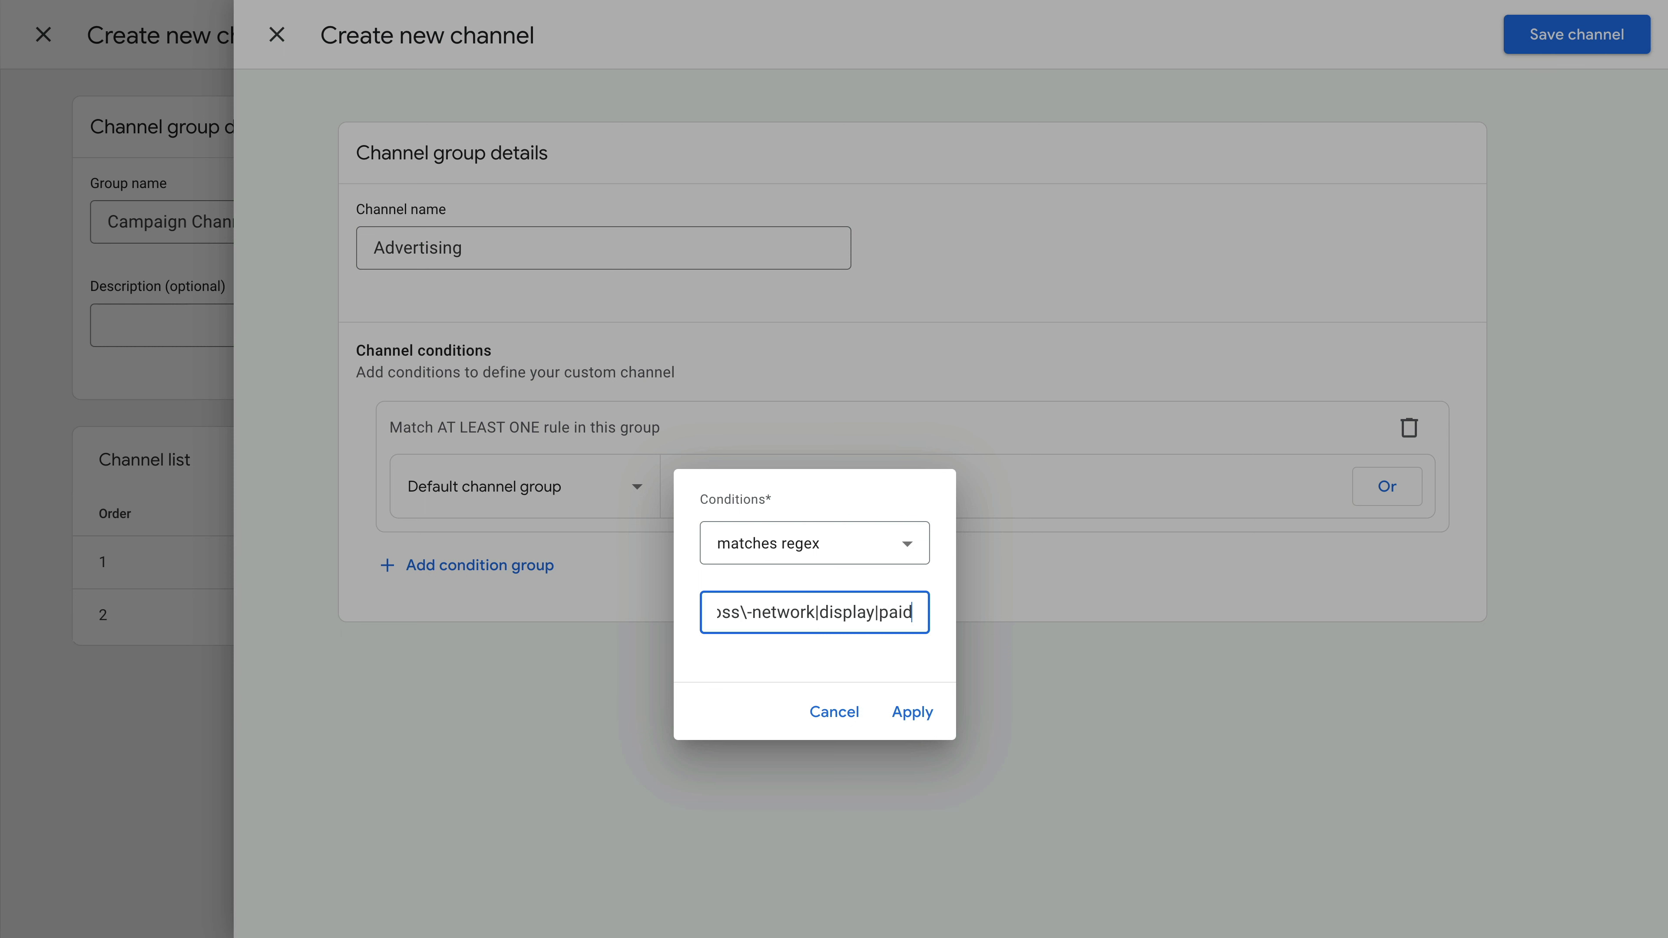
{"action": "type", "text": ".*"}
{"action": "left_click", "coordinate": [854, 667]}
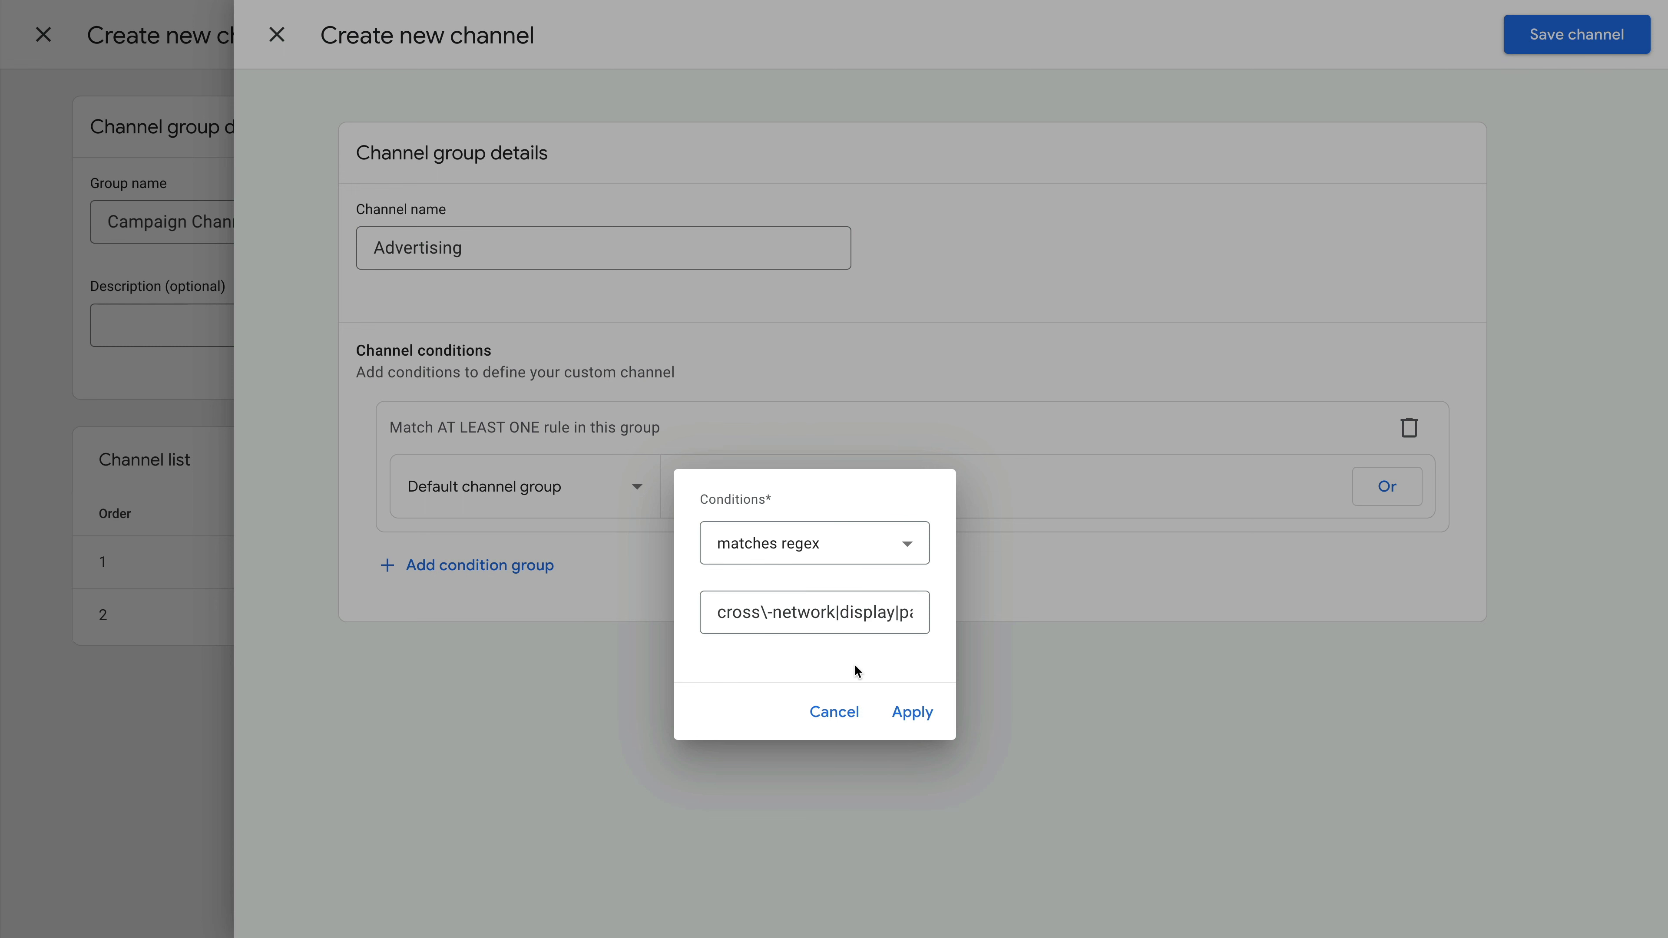
{"action": "left_click", "coordinate": [906, 710]}
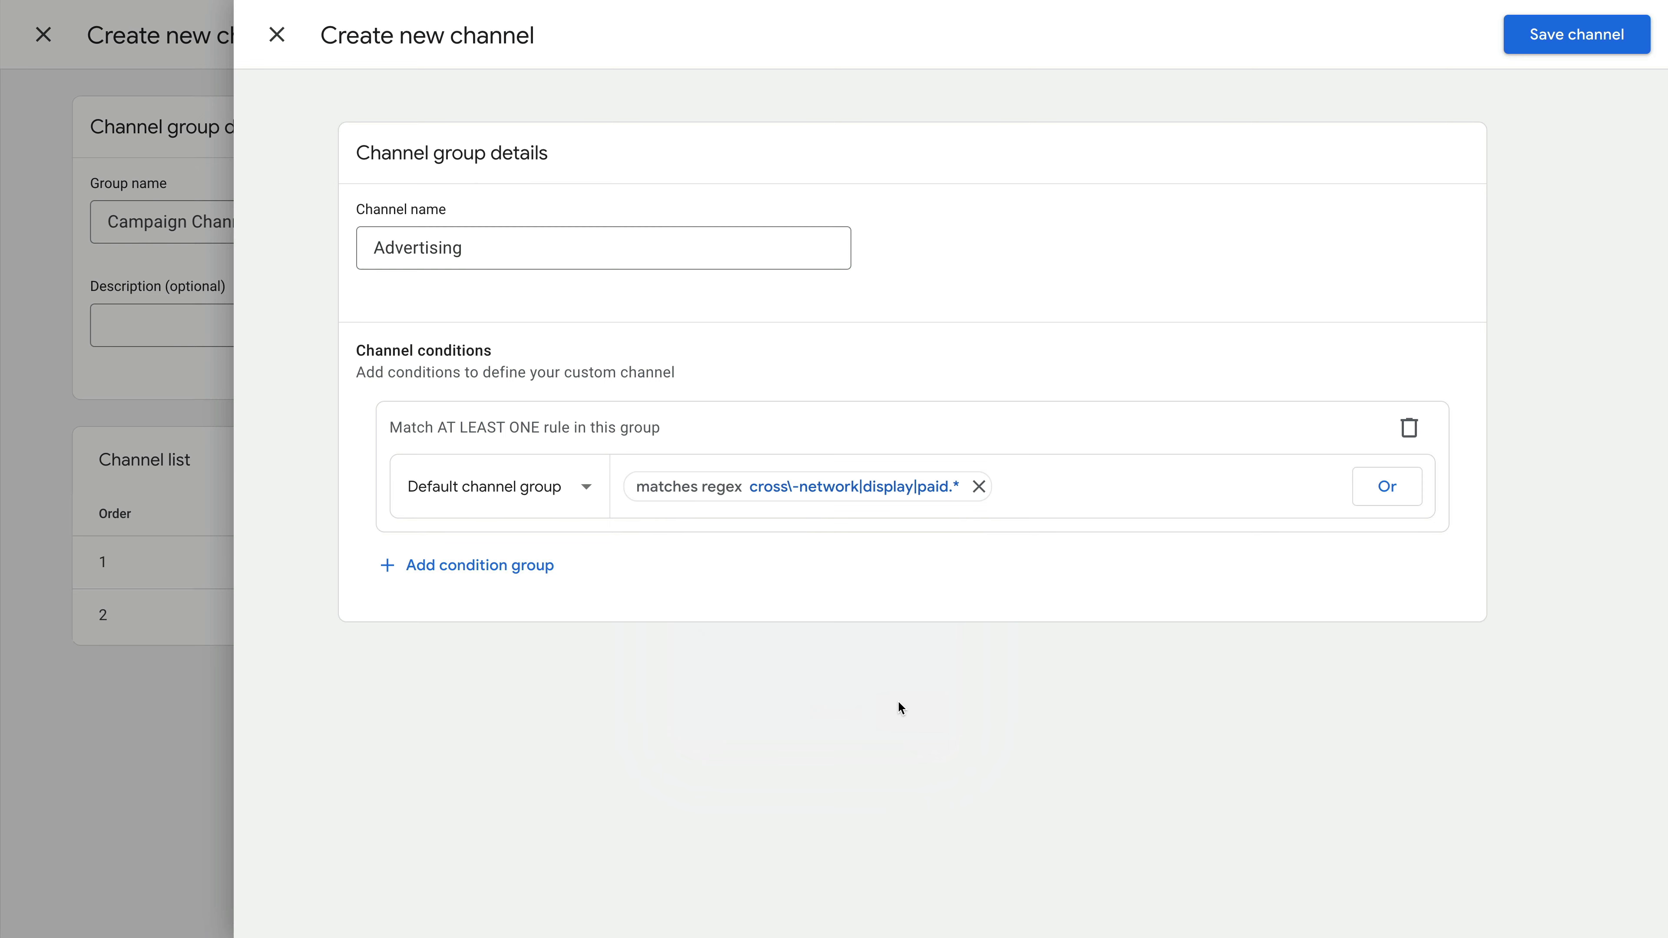
{"action": "left_click", "coordinate": [1551, 41]}
{"action": "left_click", "coordinate": [1452, 456]}
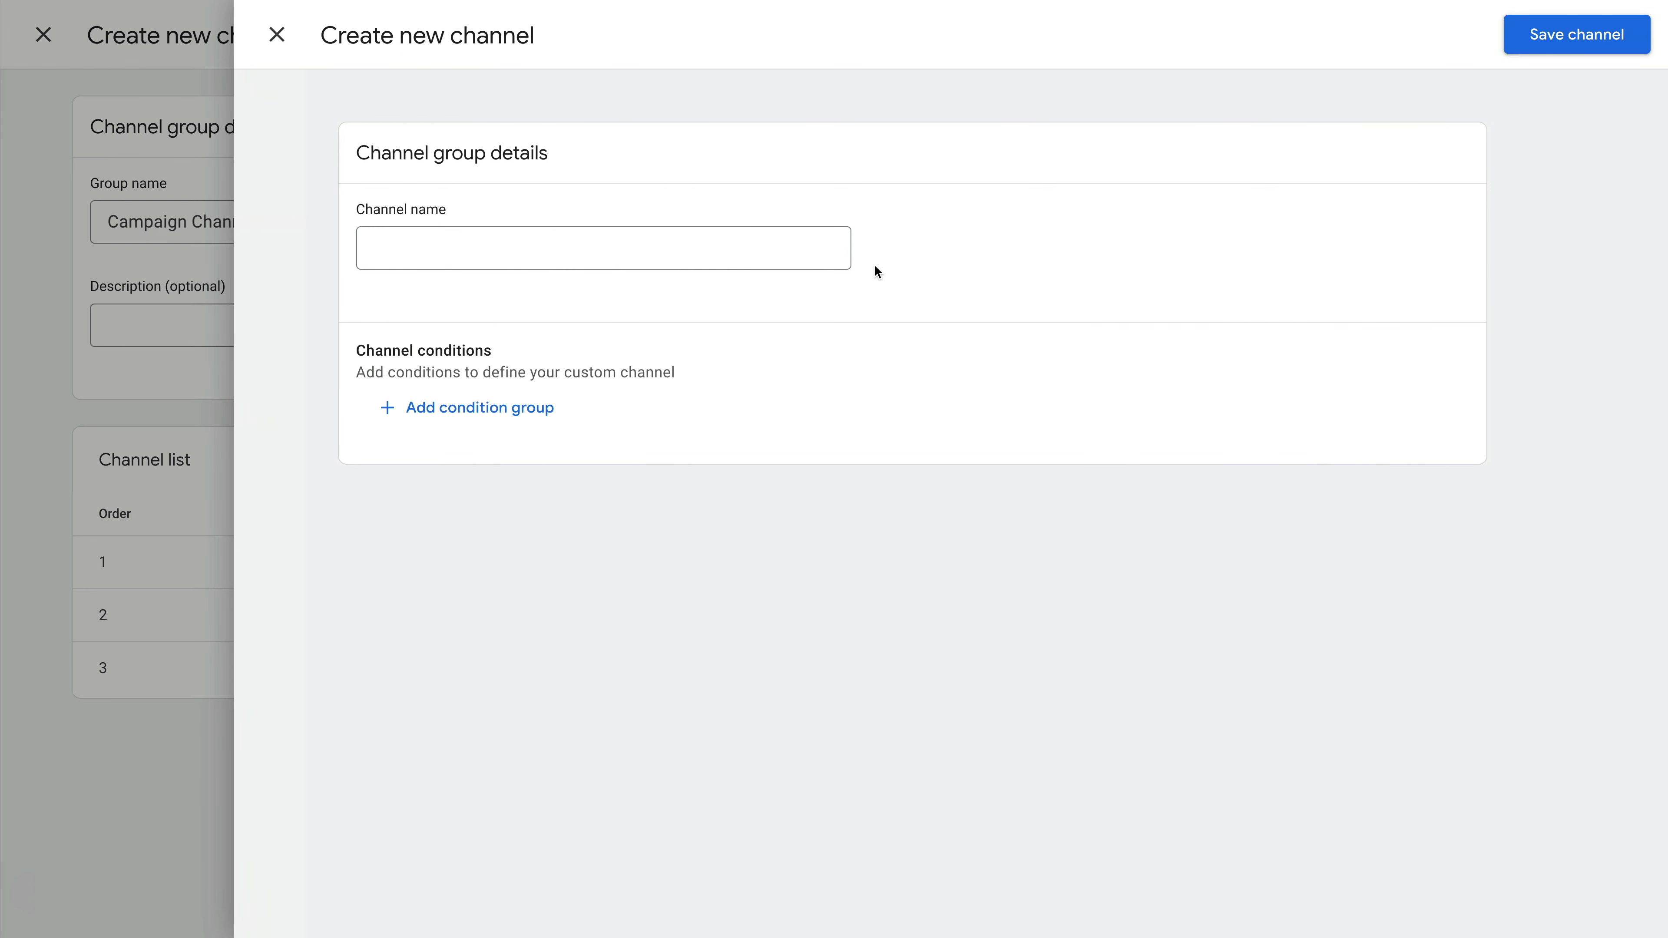
Add channel 'Other Campaigns' with condition Default channel group exactly matches 'unassigned', and save it
{"action": "left_click", "coordinate": [761, 247]}
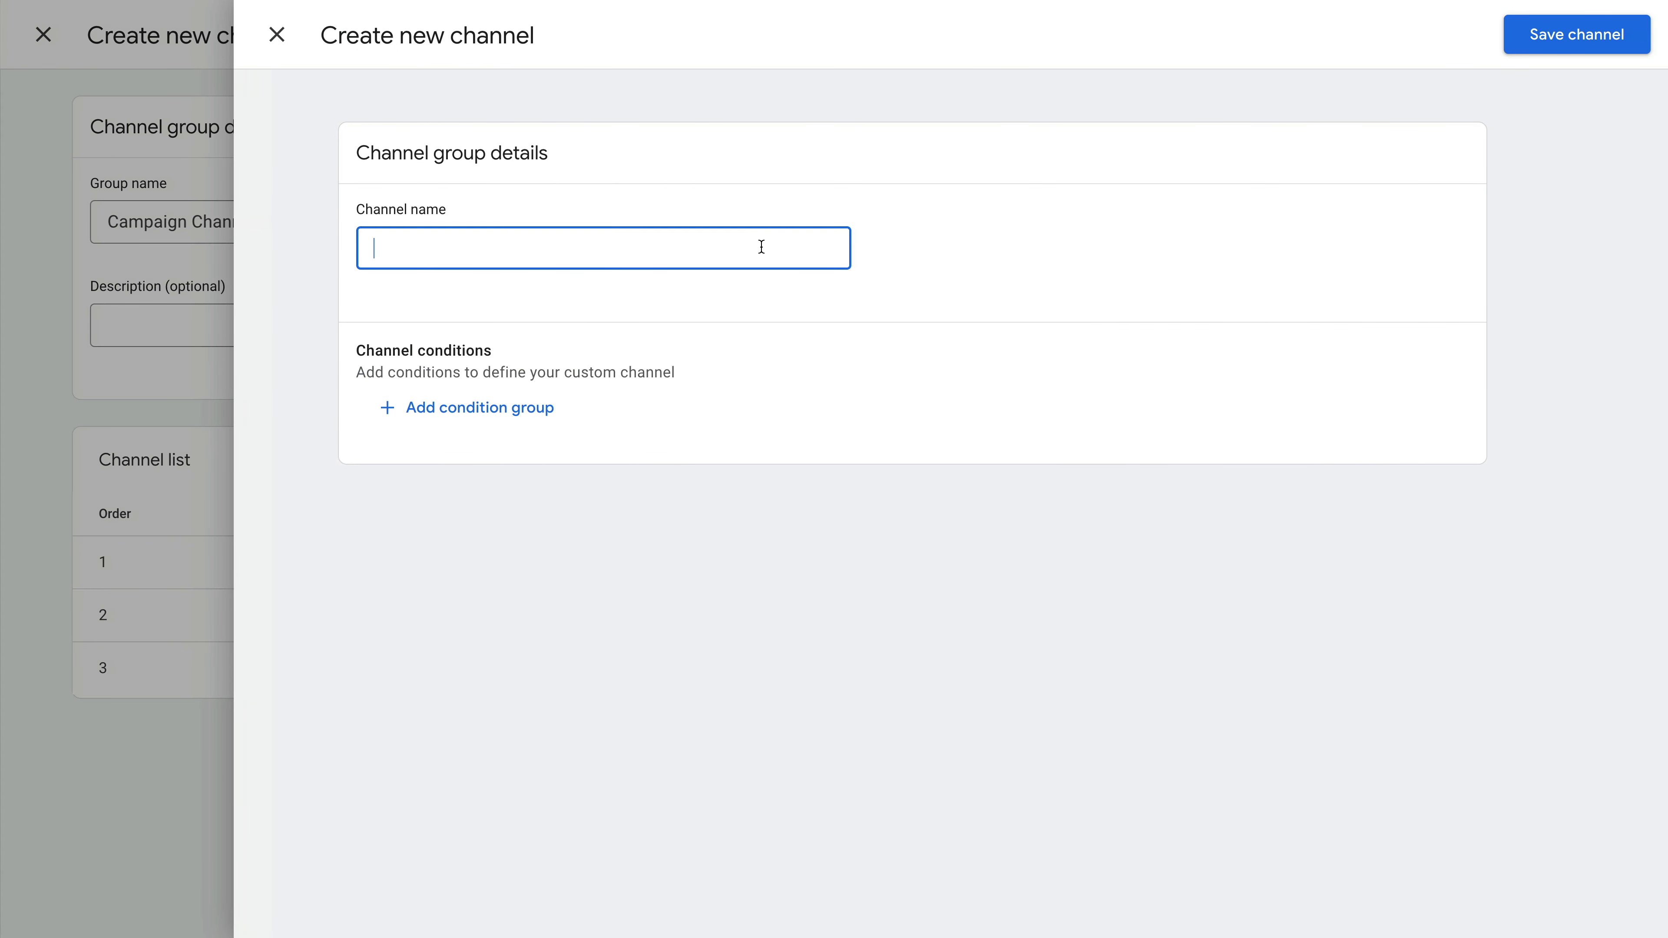
{"action": "type", "text": "Other Campaigns"}
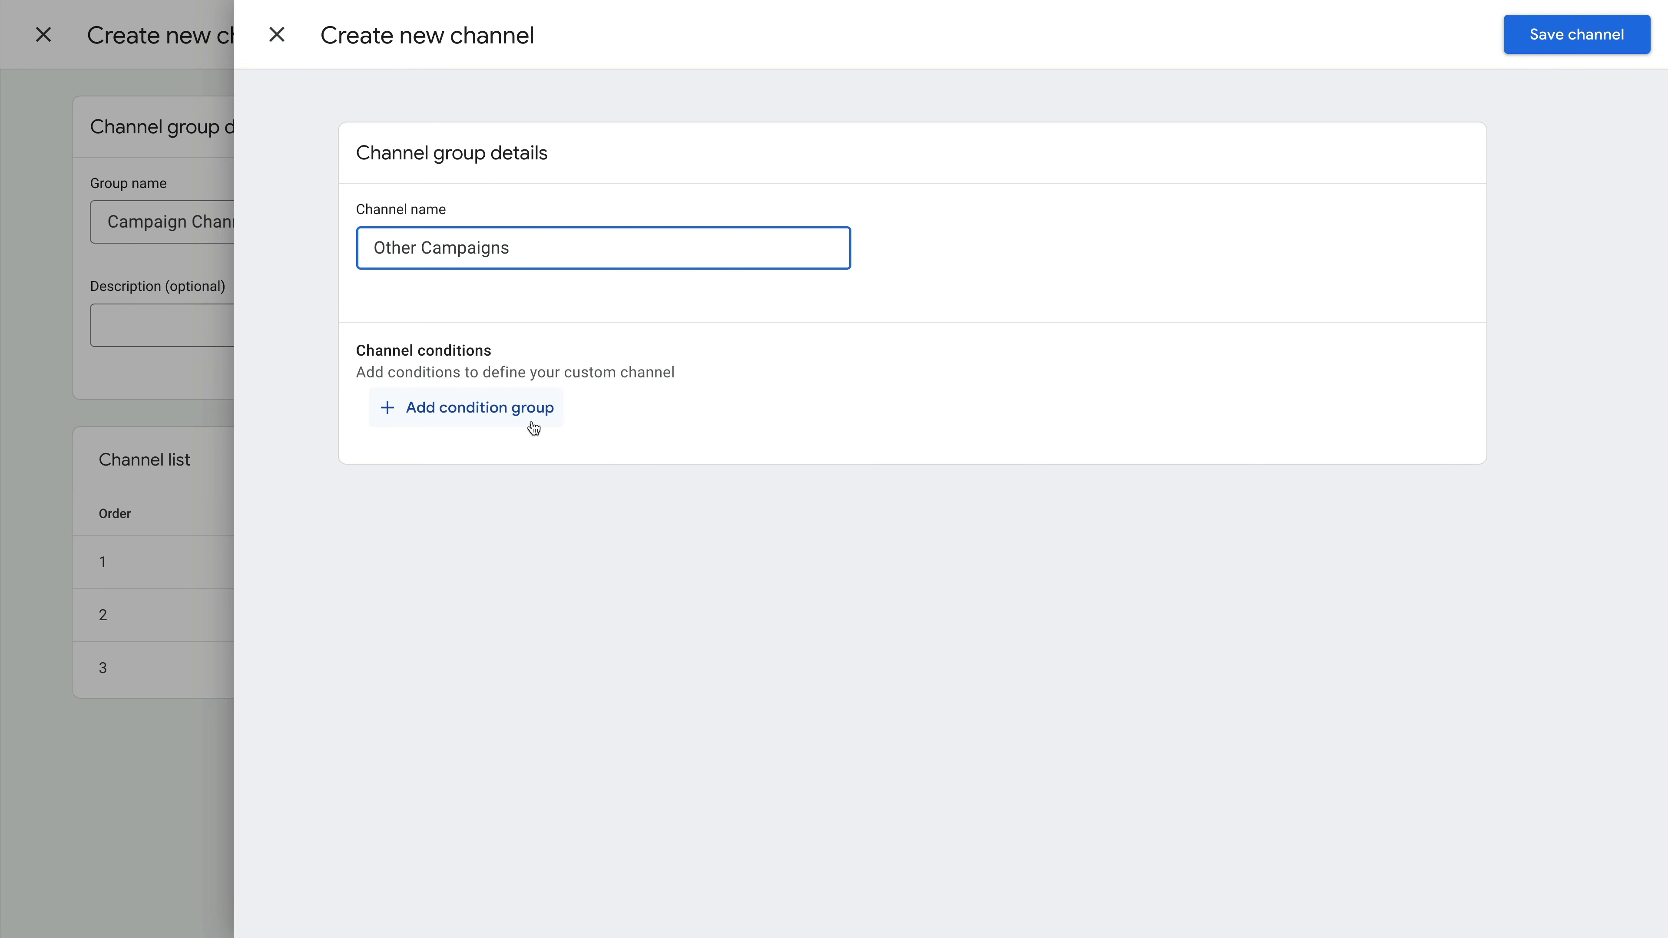
{"action": "left_click", "coordinate": [547, 410]}
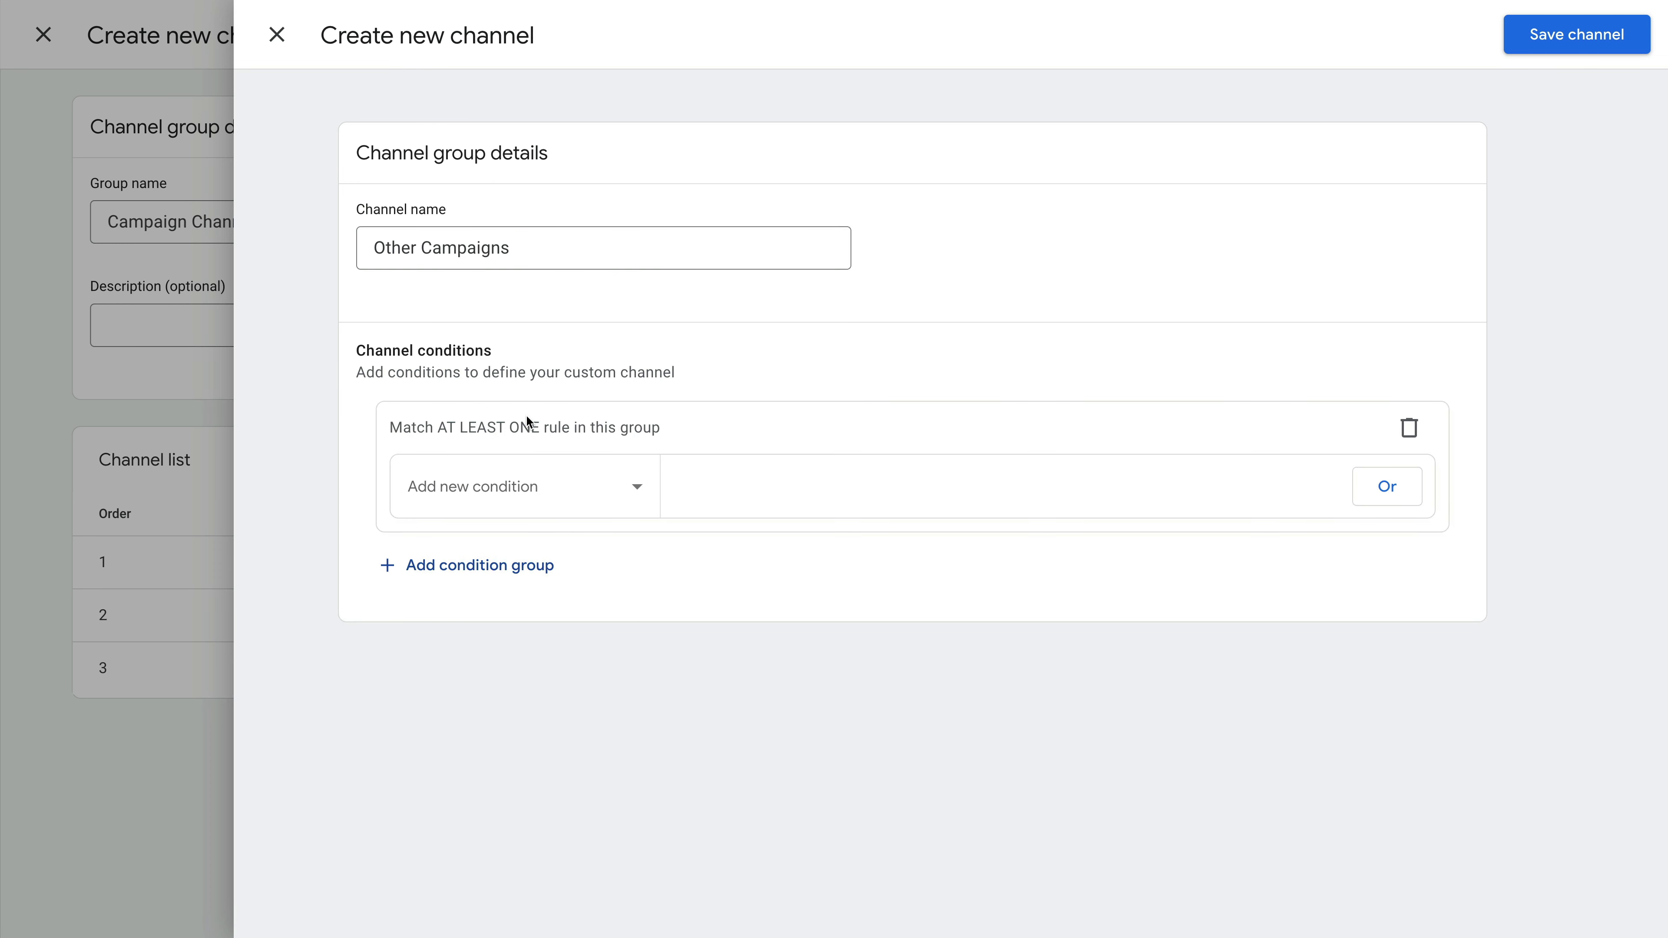
{"action": "left_click", "coordinate": [581, 486]}
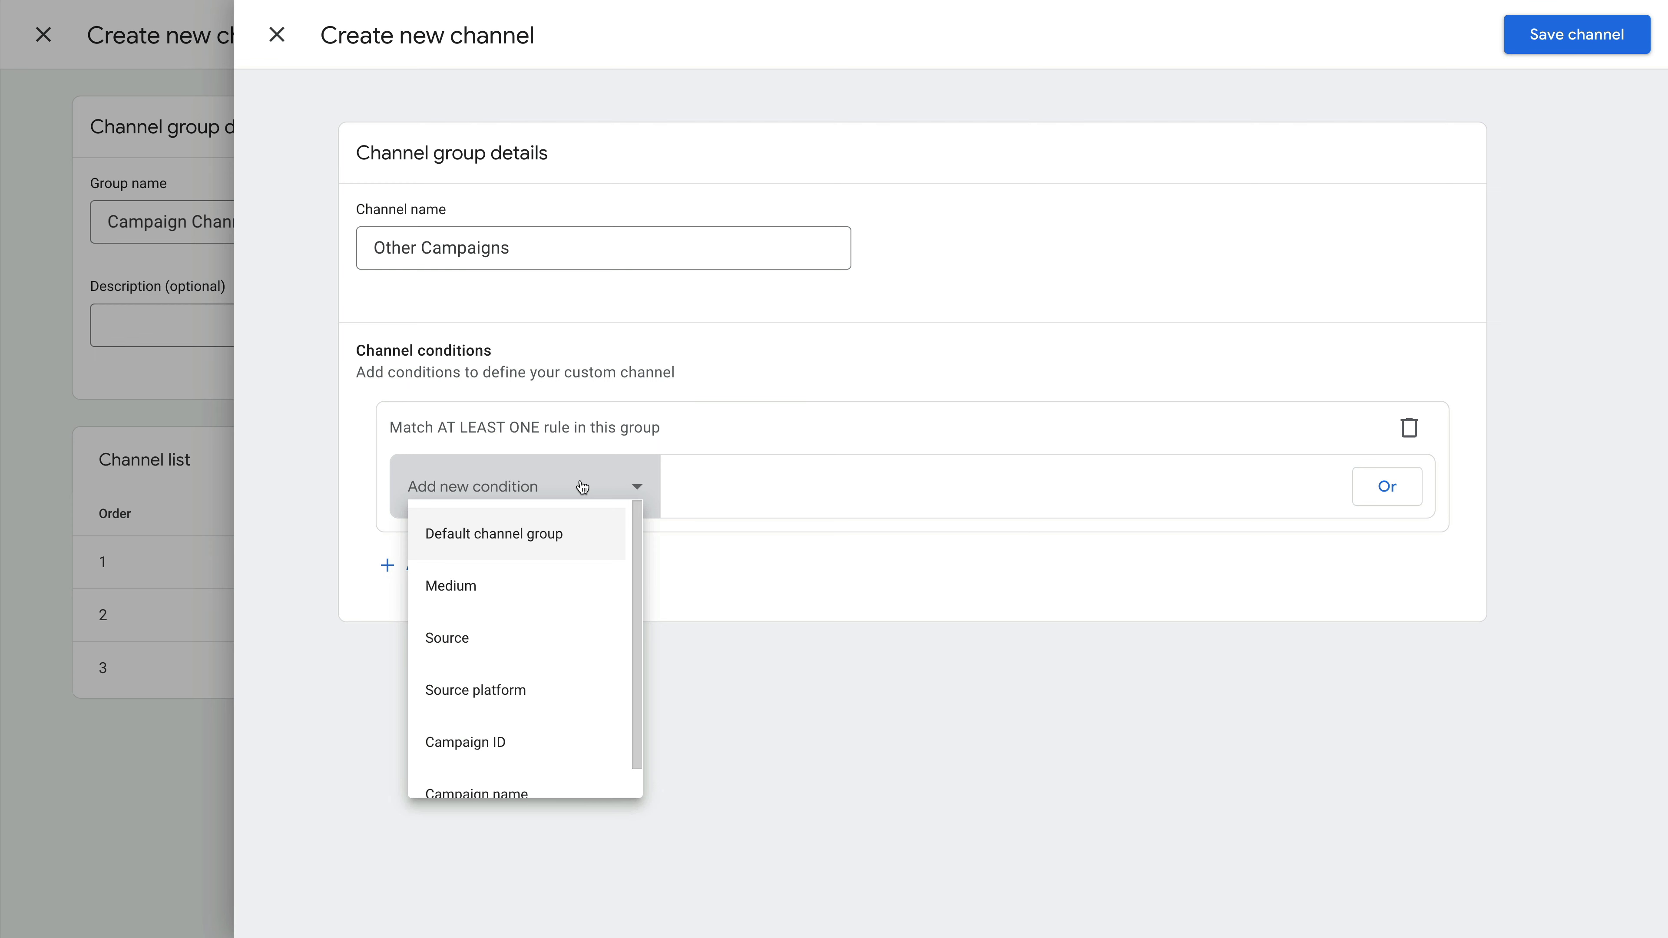
{"action": "left_click", "coordinate": [596, 535]}
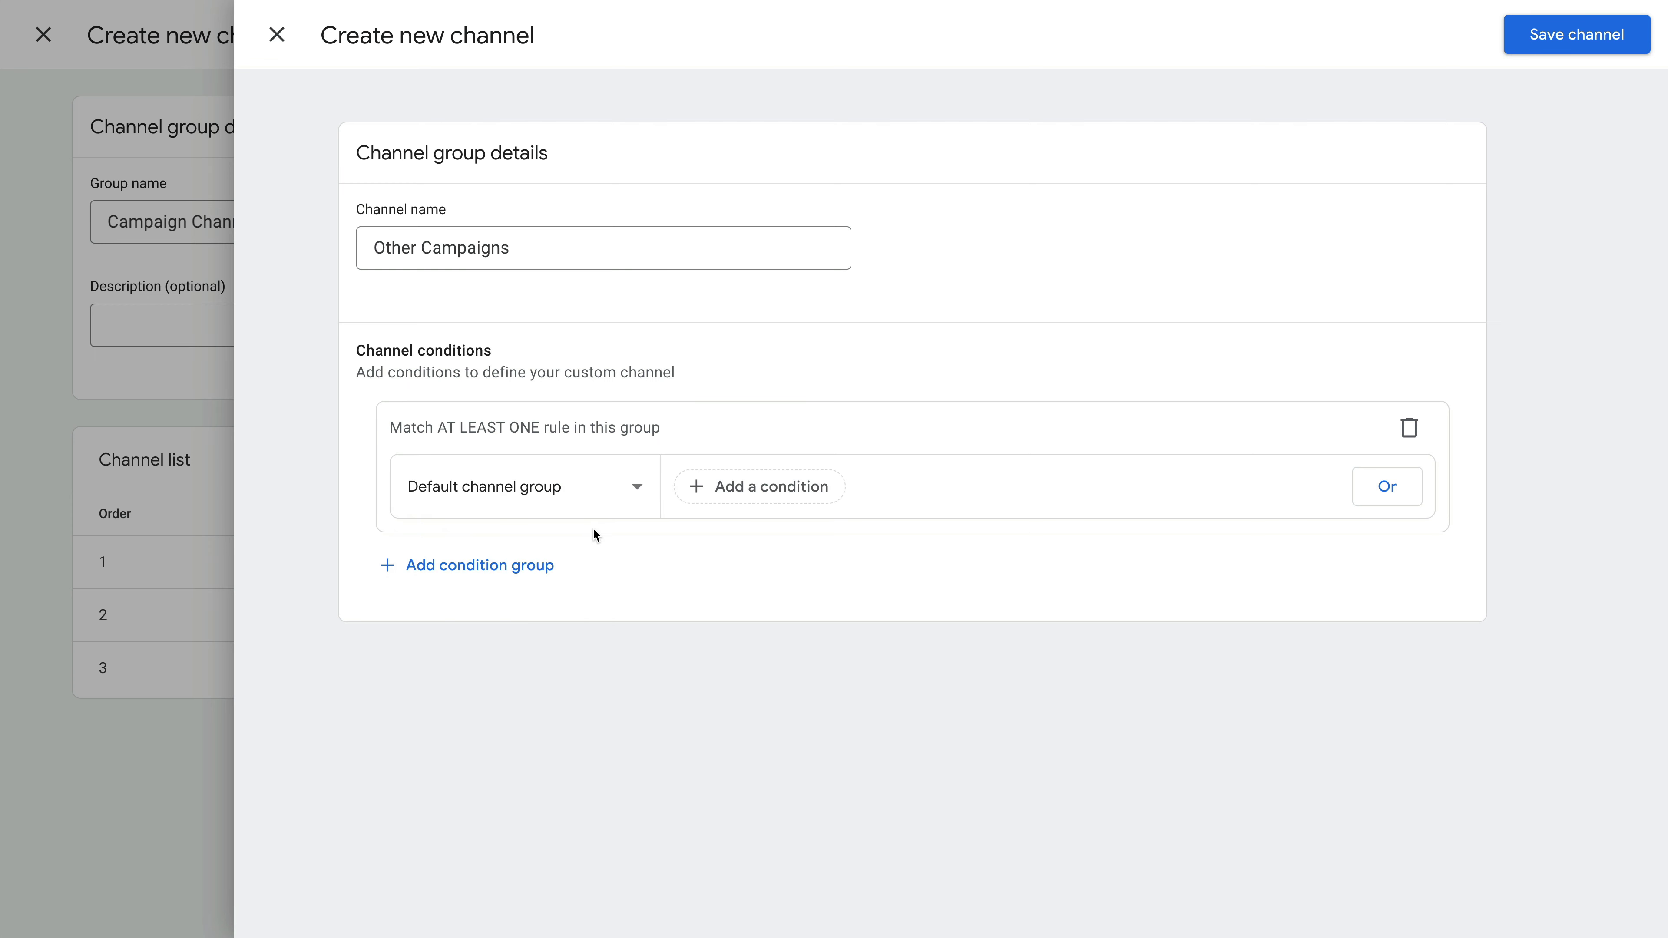
{"action": "left_click", "coordinate": [771, 486]}
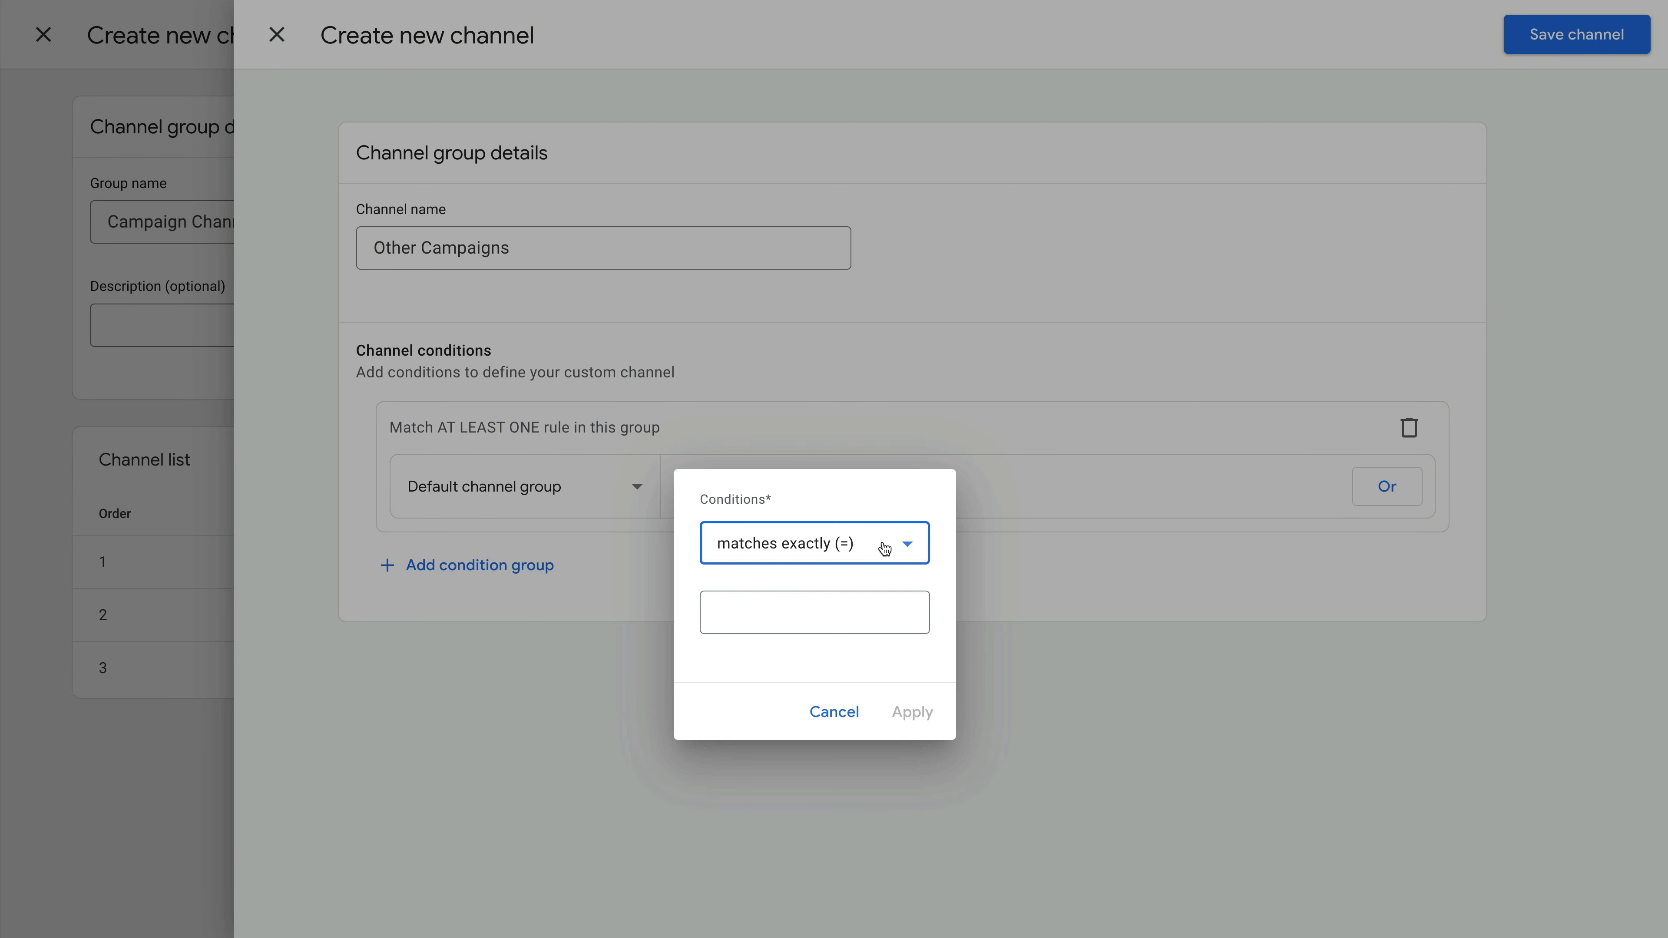
{"action": "left_click", "coordinate": [759, 614]}
{"action": "type", "text": "unassi"}
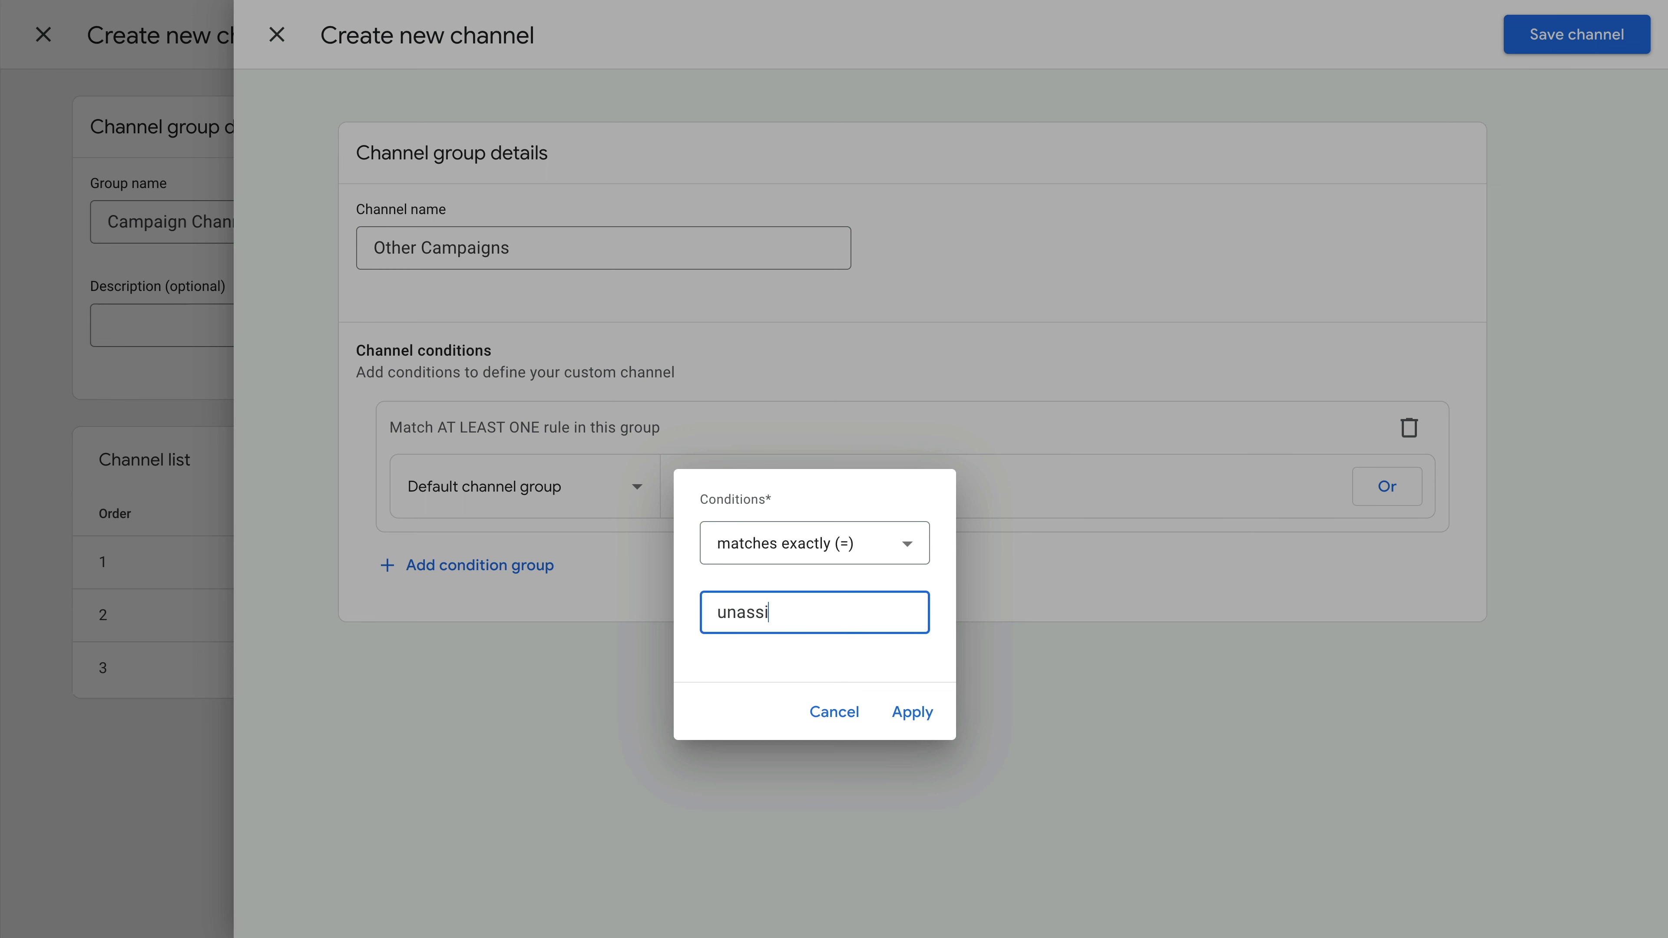
{"action": "type", "text": "gned"}
{"action": "left_click", "coordinate": [910, 711]}
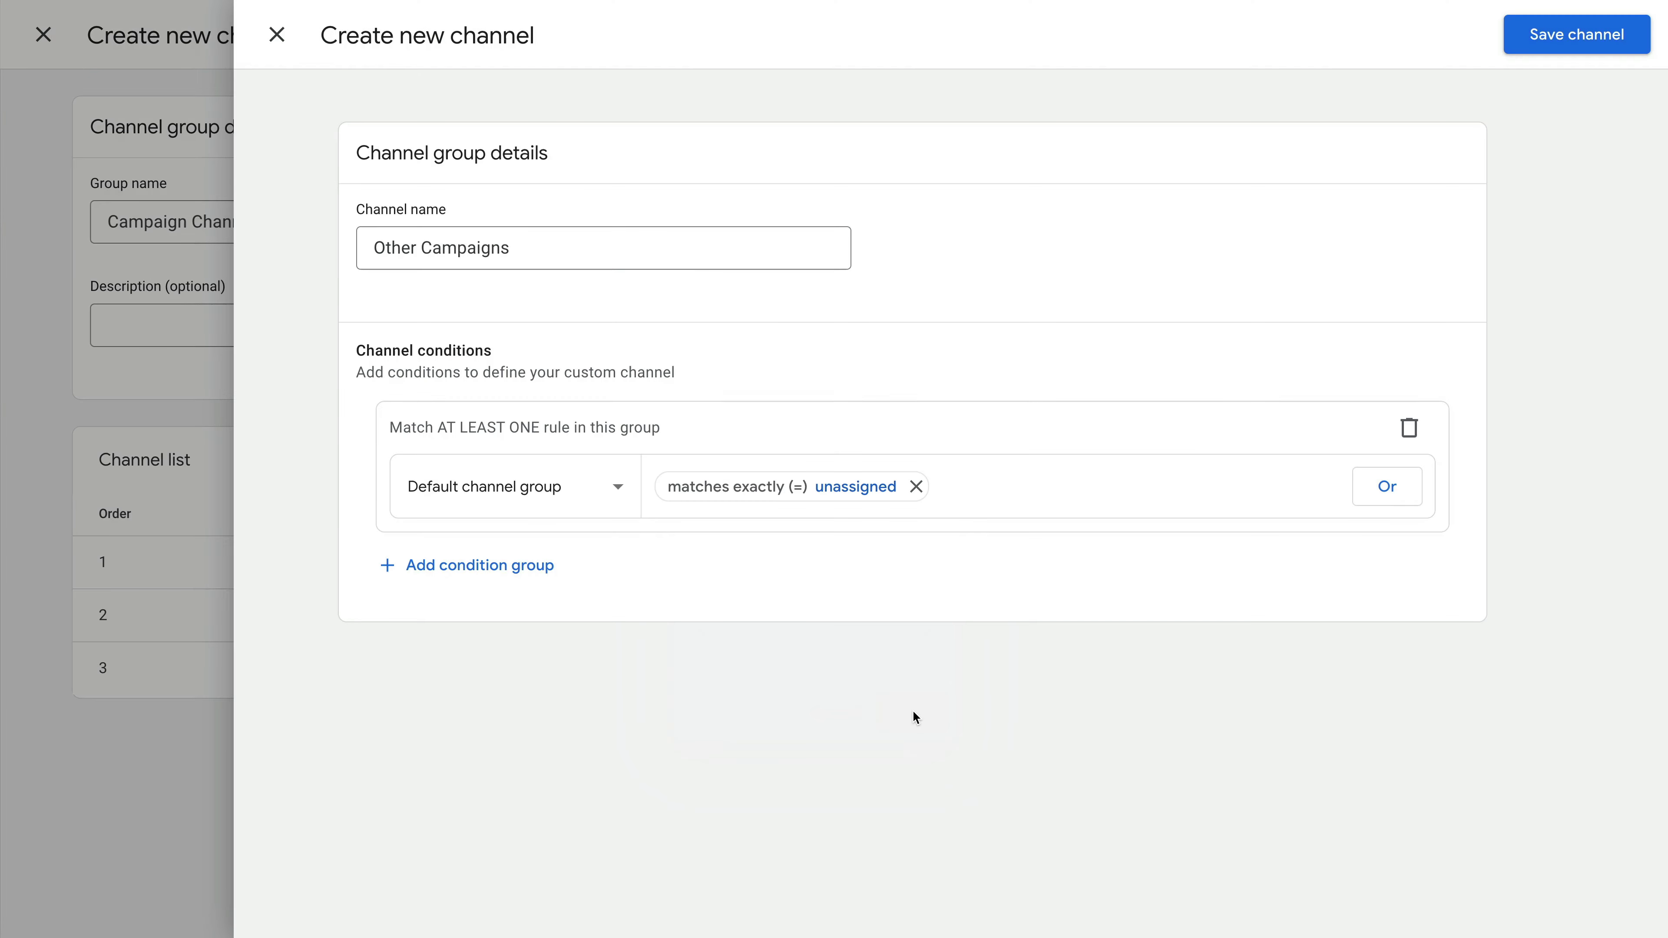
{"action": "left_click", "coordinate": [1570, 41]}
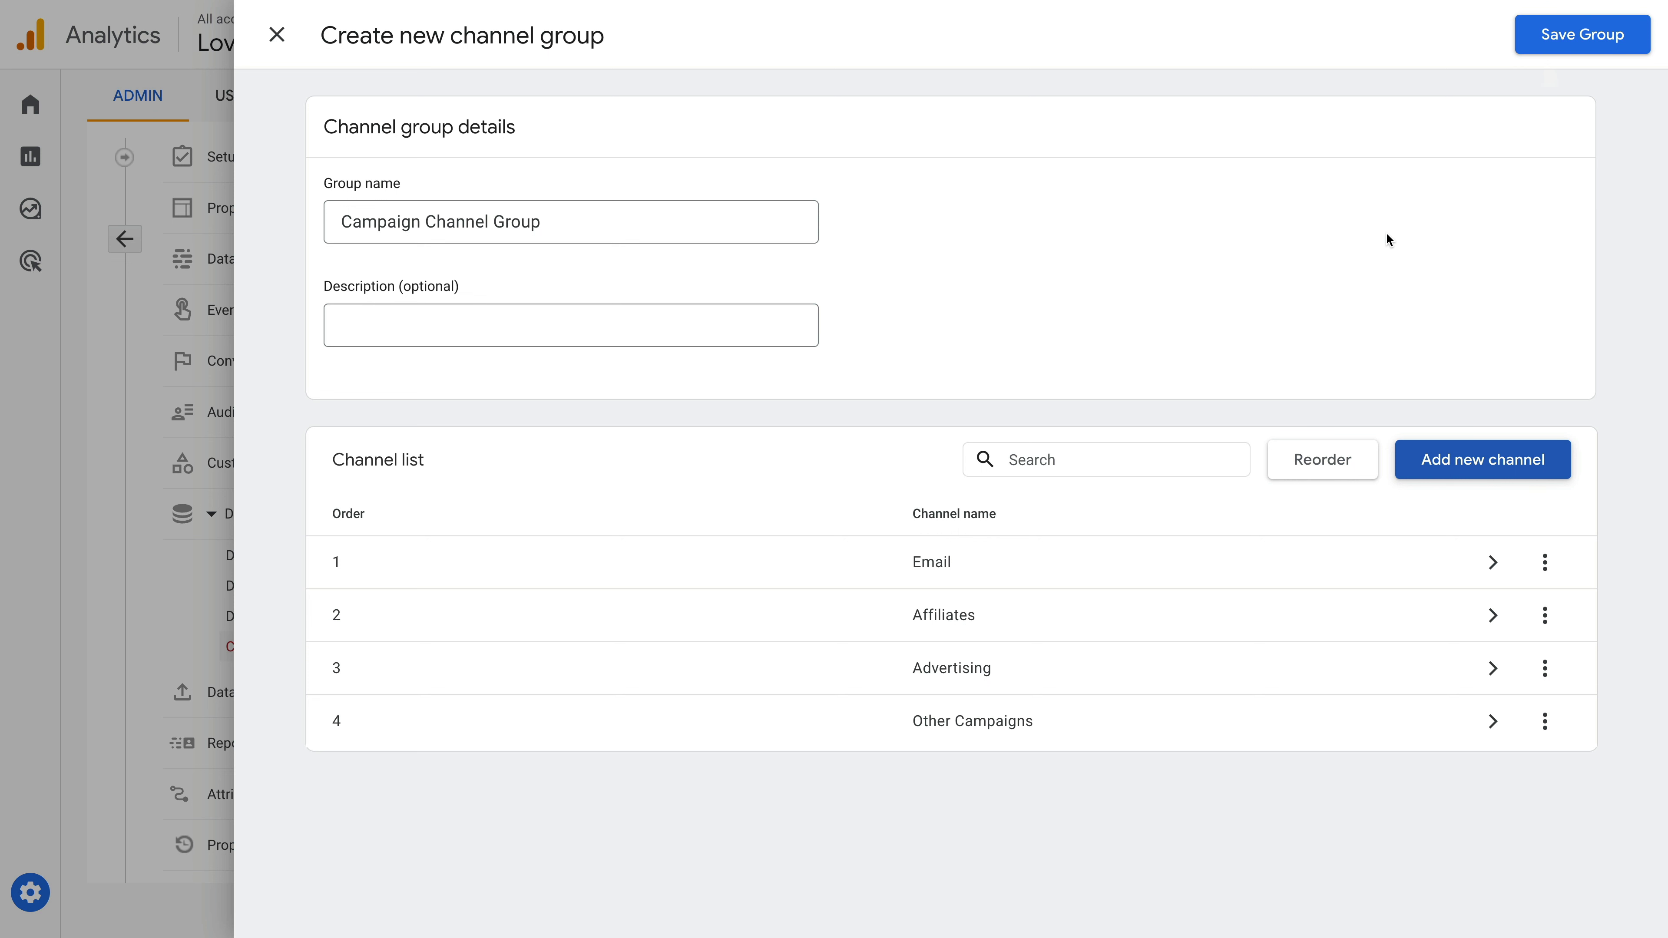
Reorder the channels to Advertising, Email, Other Campaigns, Affiliates and apply the new order
{"action": "left_click", "coordinate": [1328, 458]}
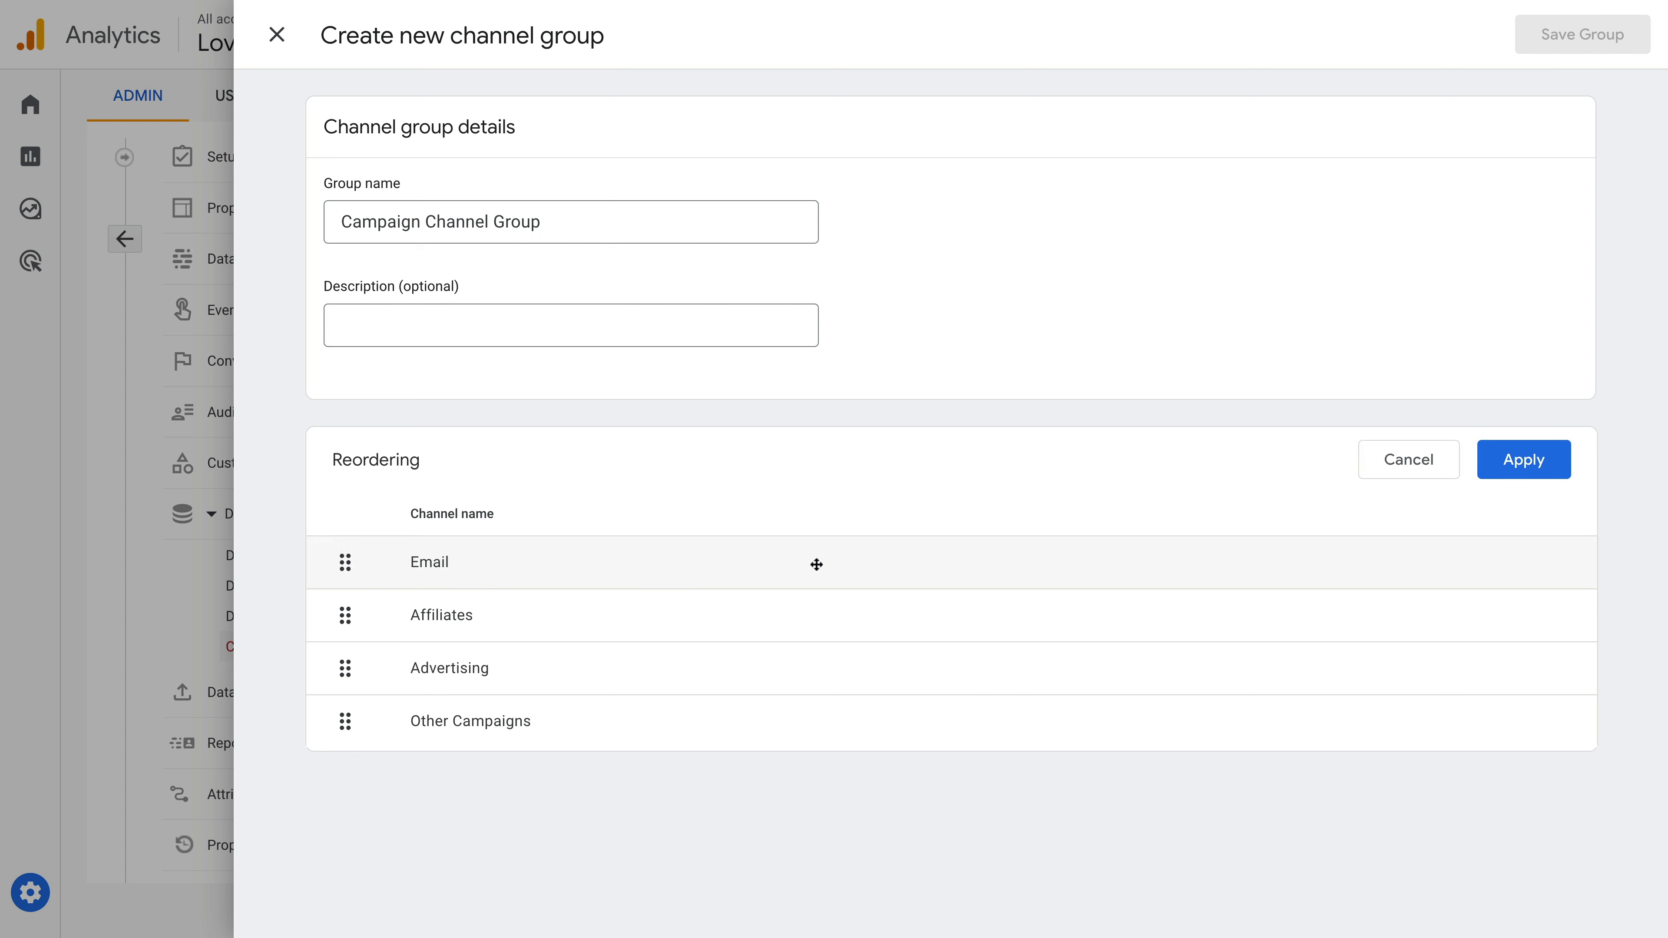
{"action": "left_click_drag", "start_coordinate": [345, 667], "coordinate": [347, 561]}
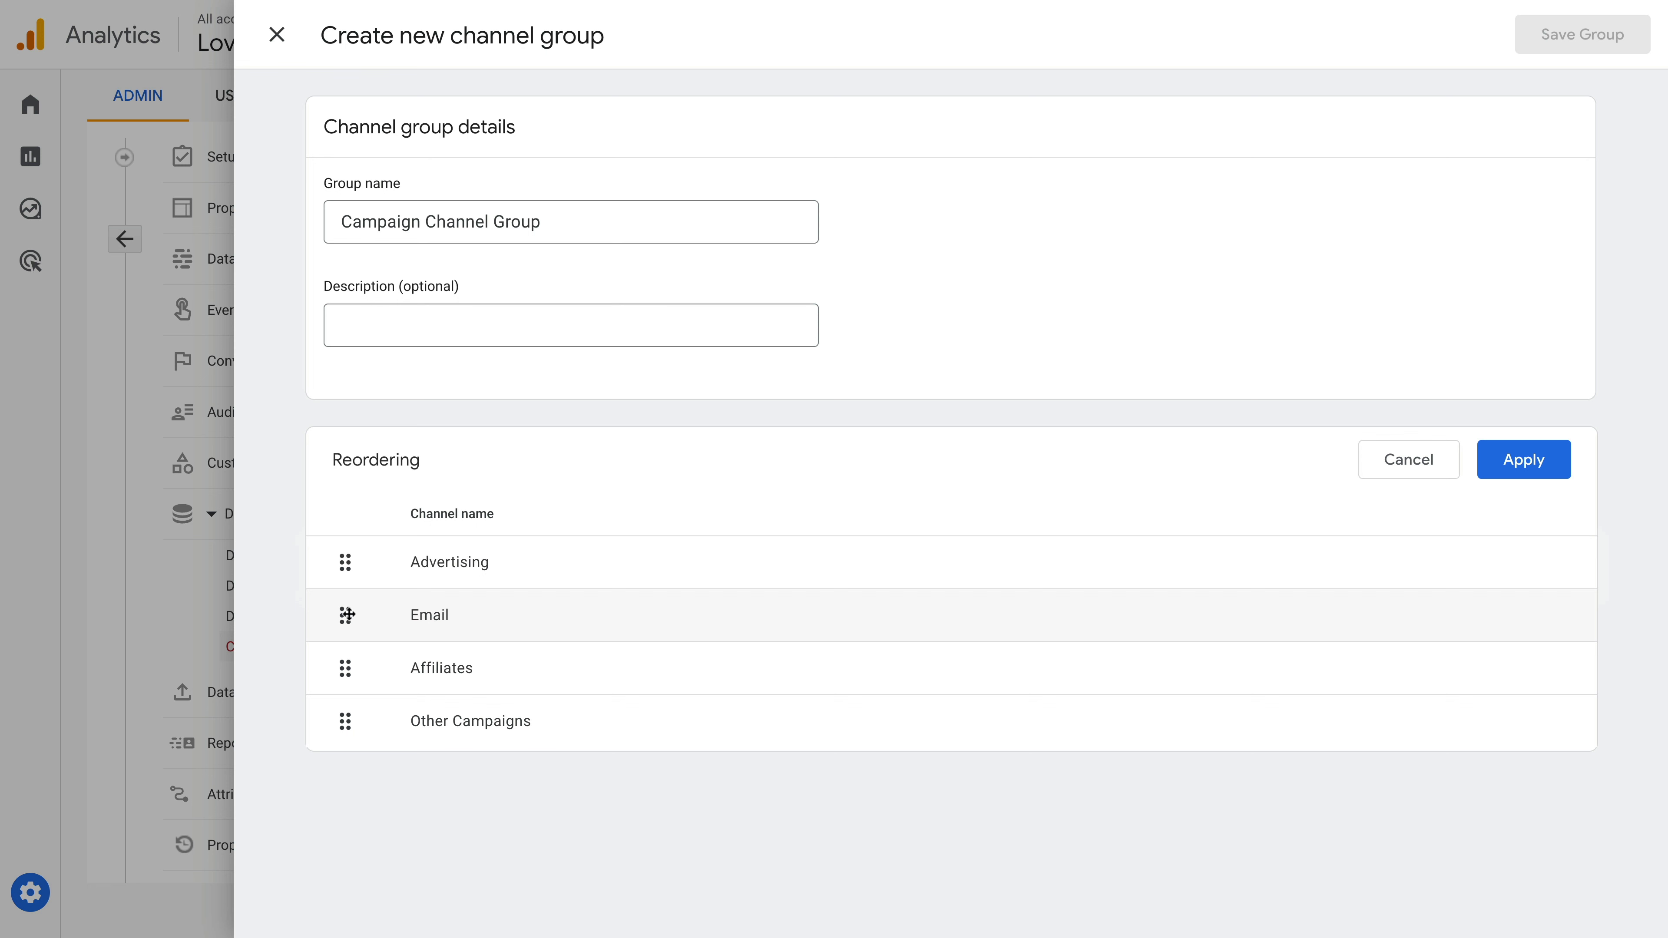
{"action": "left_click_drag", "start_coordinate": [345, 721], "coordinate": [348, 695]}
{"action": "left_click_drag", "start_coordinate": [346, 667], "coordinate": [345, 665]}
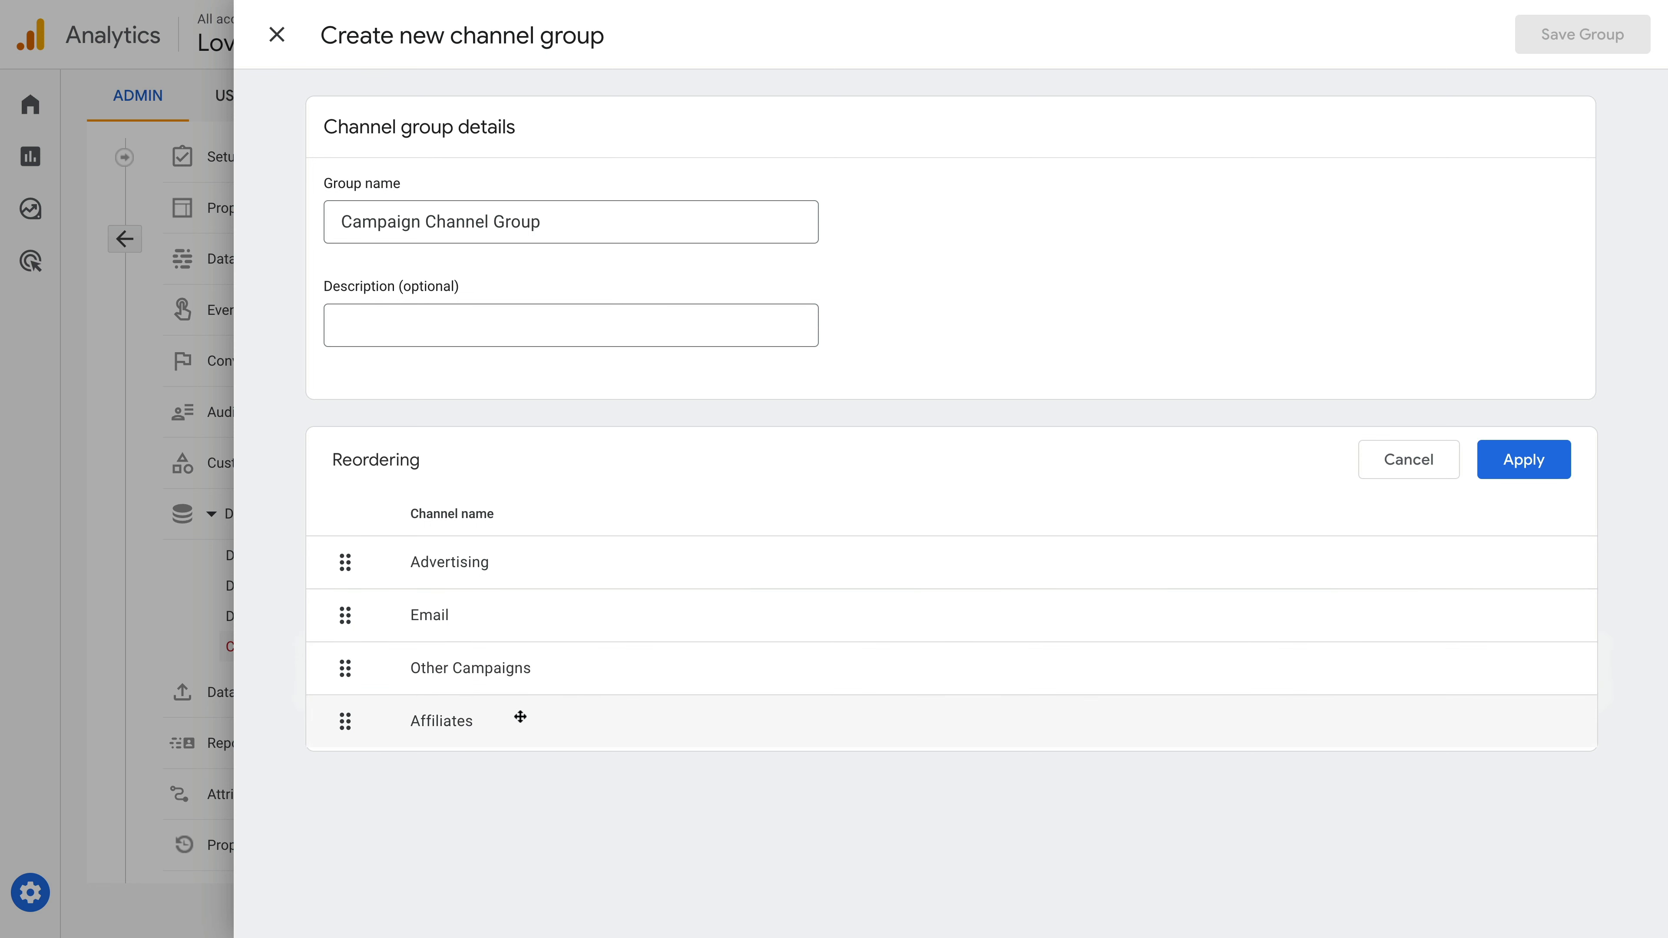
{"action": "left_click", "coordinate": [1537, 459]}
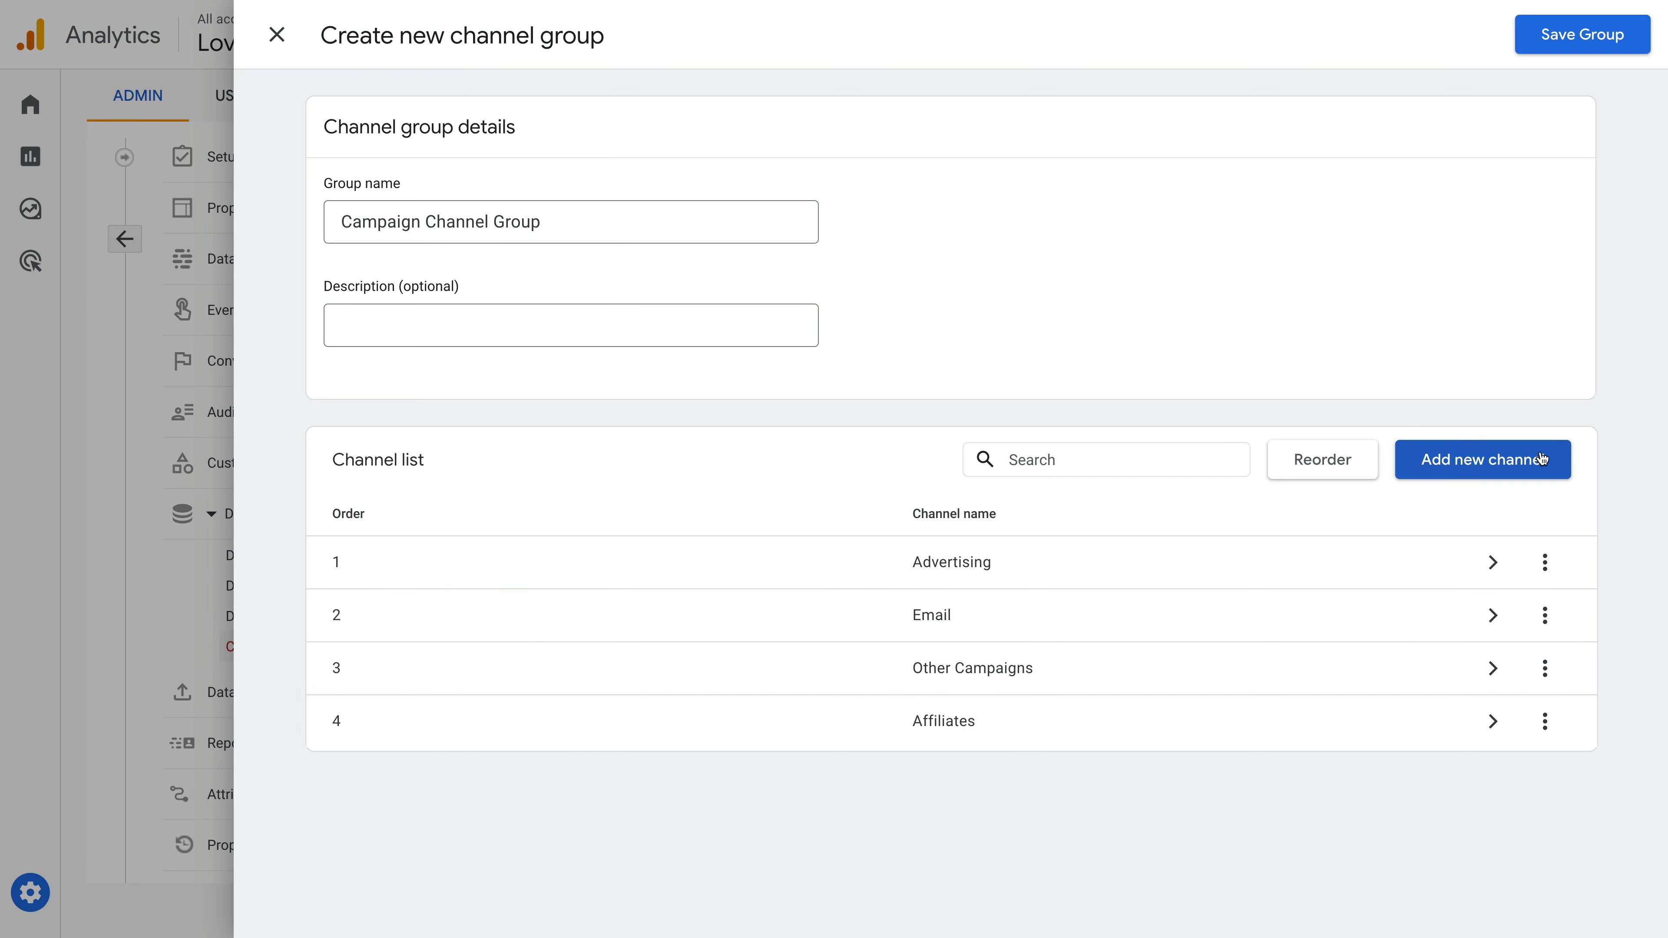